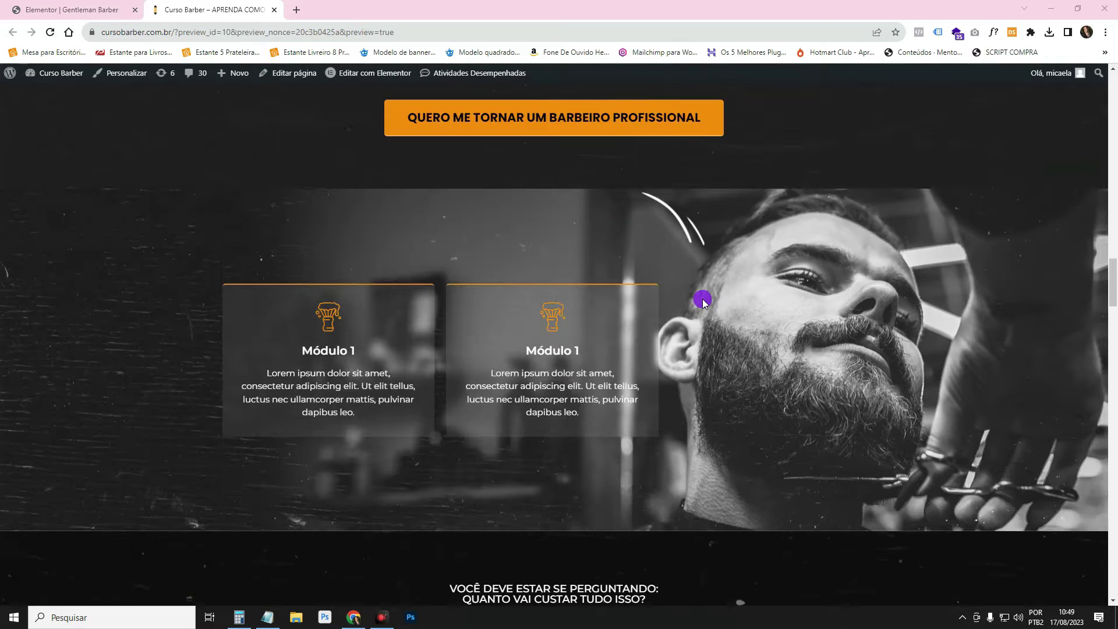
pyautogui.scroll(-2, 276, 438)
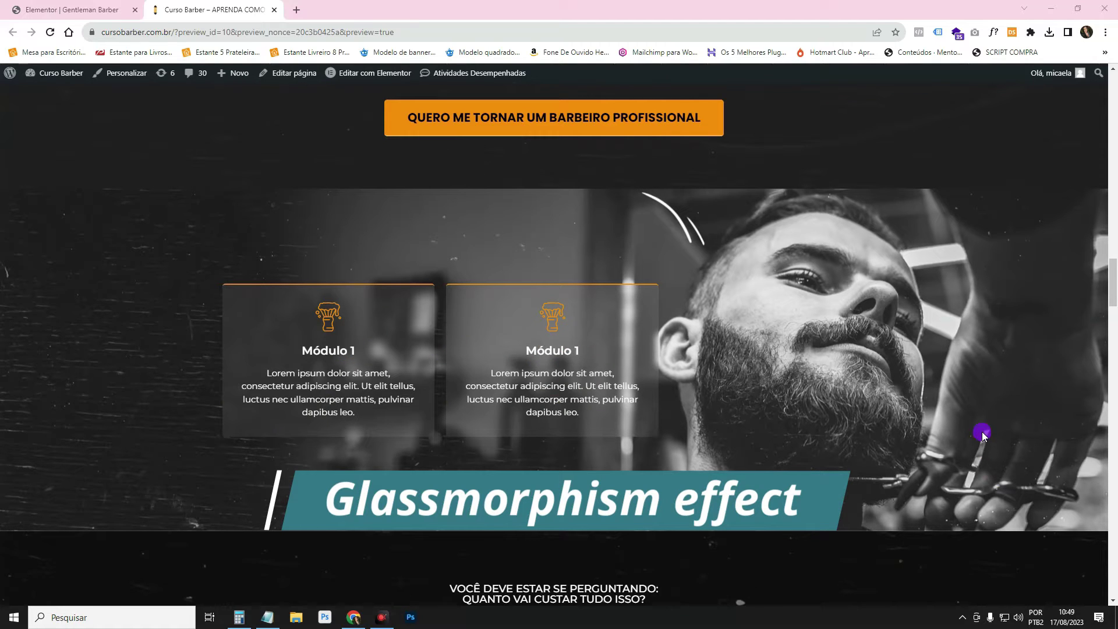
# Switch to the Elementor editor tab with the Curso Barber landing page
pyautogui.scroll(2, 982, 432)
pyautogui.scroll(-1, 981, 432)
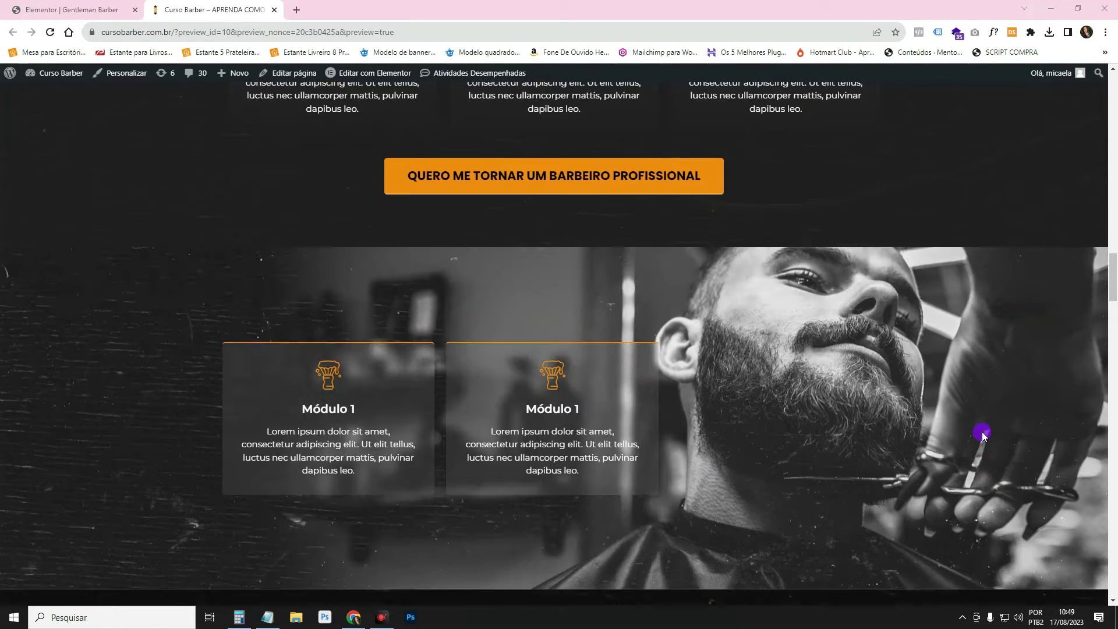
pyautogui.scroll(-2, 982, 432)
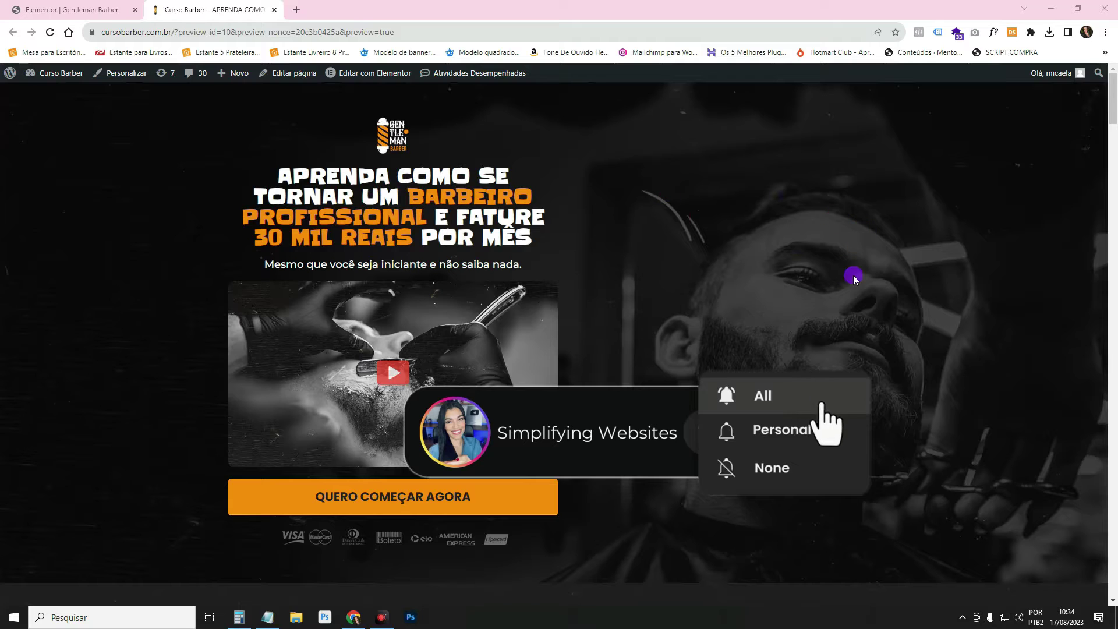
pyautogui.scroll(-4, 853, 275)
pyautogui.scroll(-5, 854, 274)
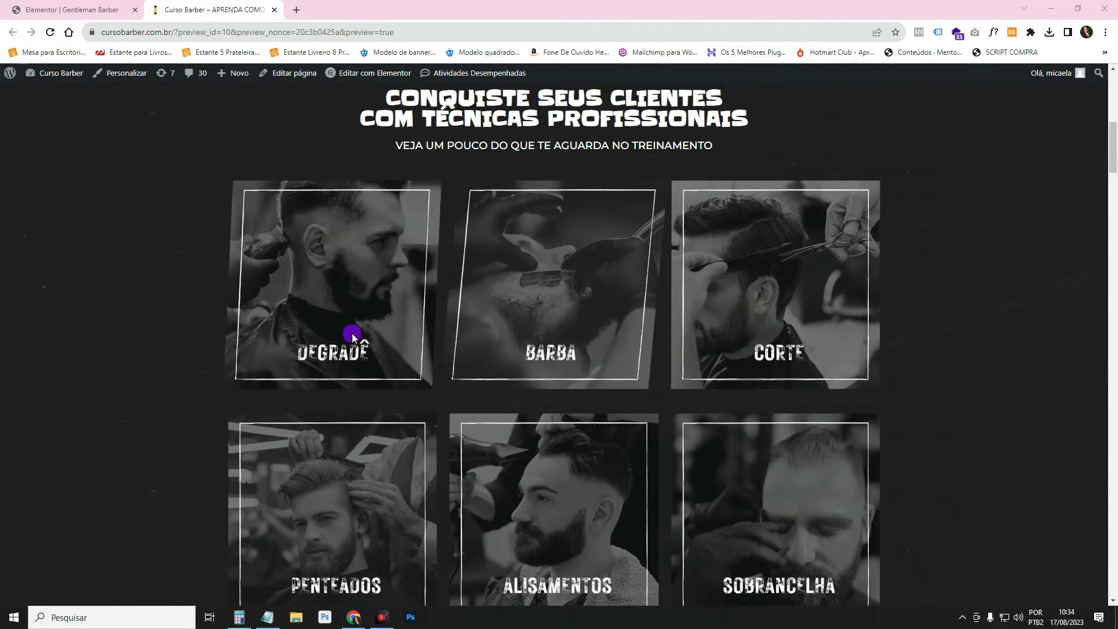
pyautogui.scroll(-6, 262, 338)
pyautogui.scroll(-20, 179, 344)
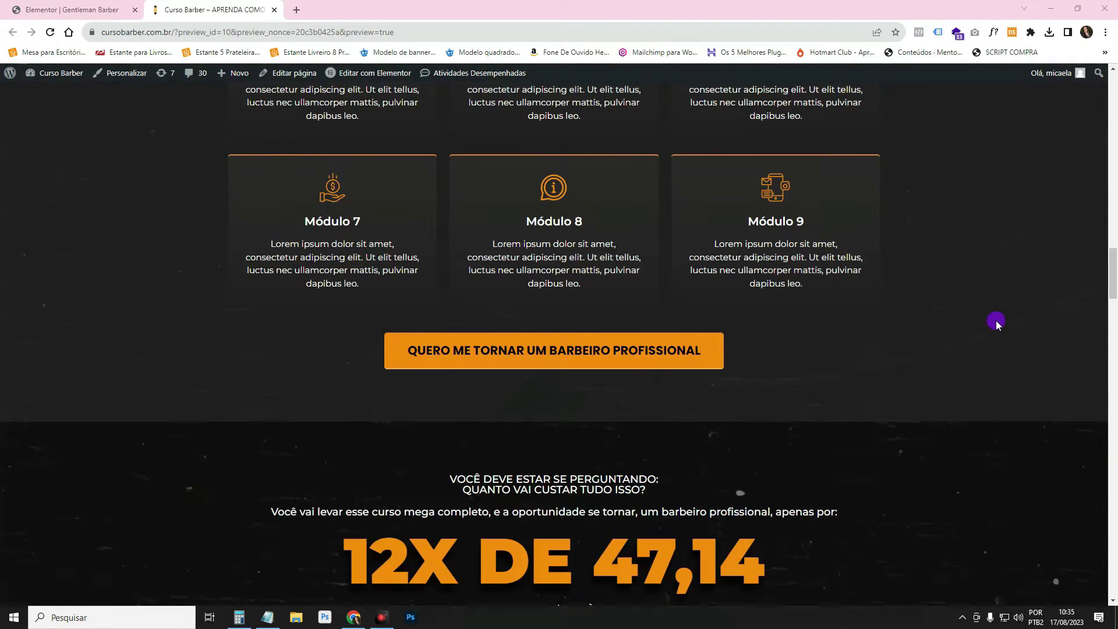
pyautogui.scroll(-10, 242, 274)
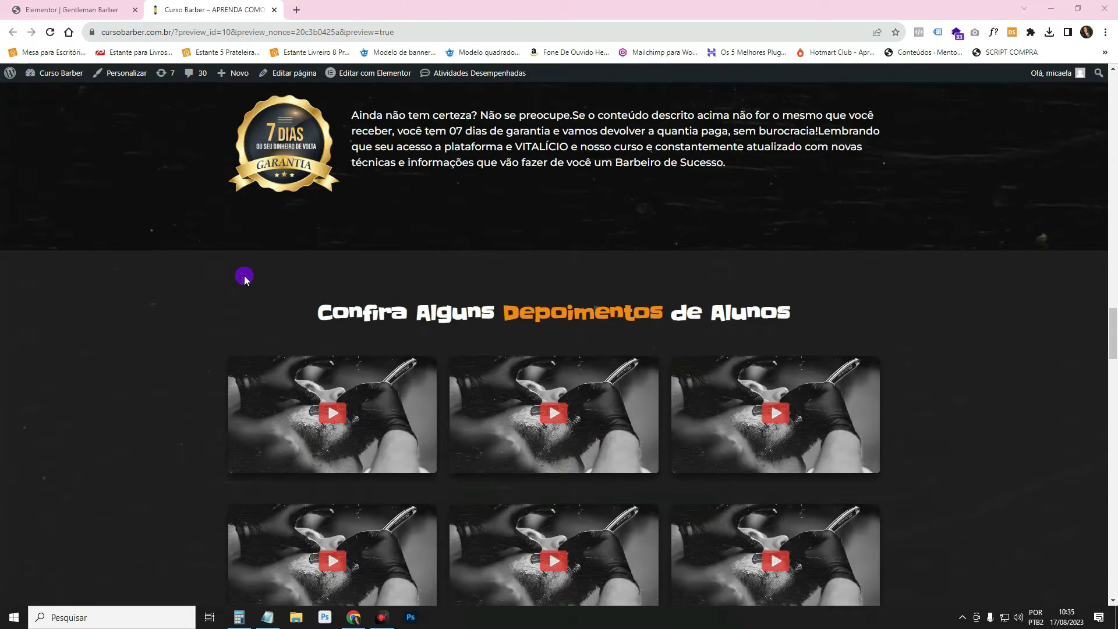
pyautogui.scroll(-16, 703, 329)
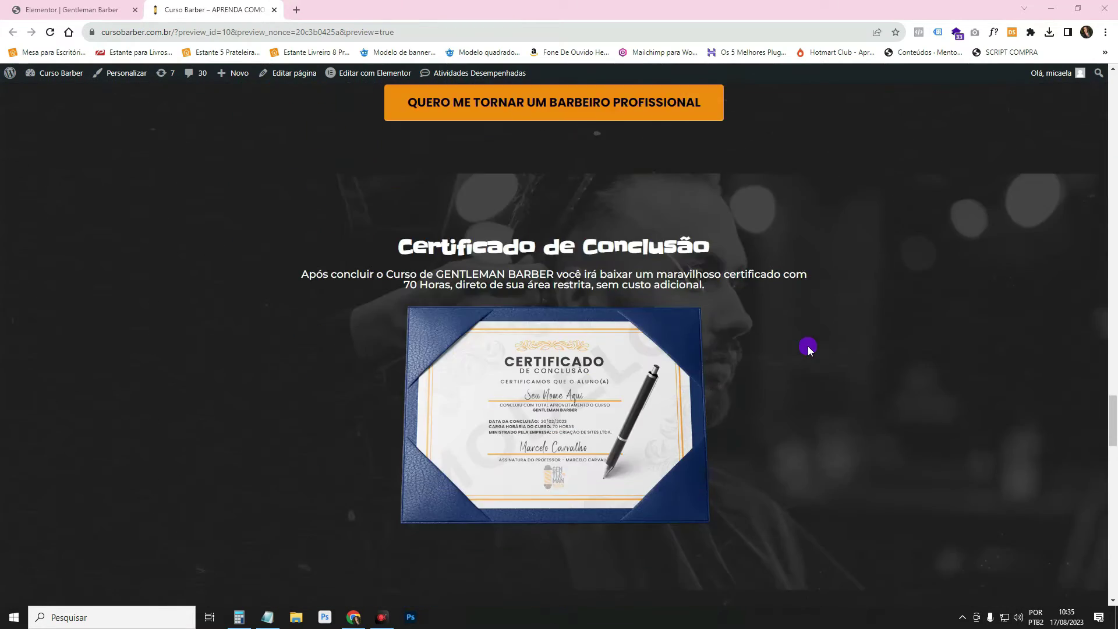
pyautogui.scroll(-20, 808, 348)
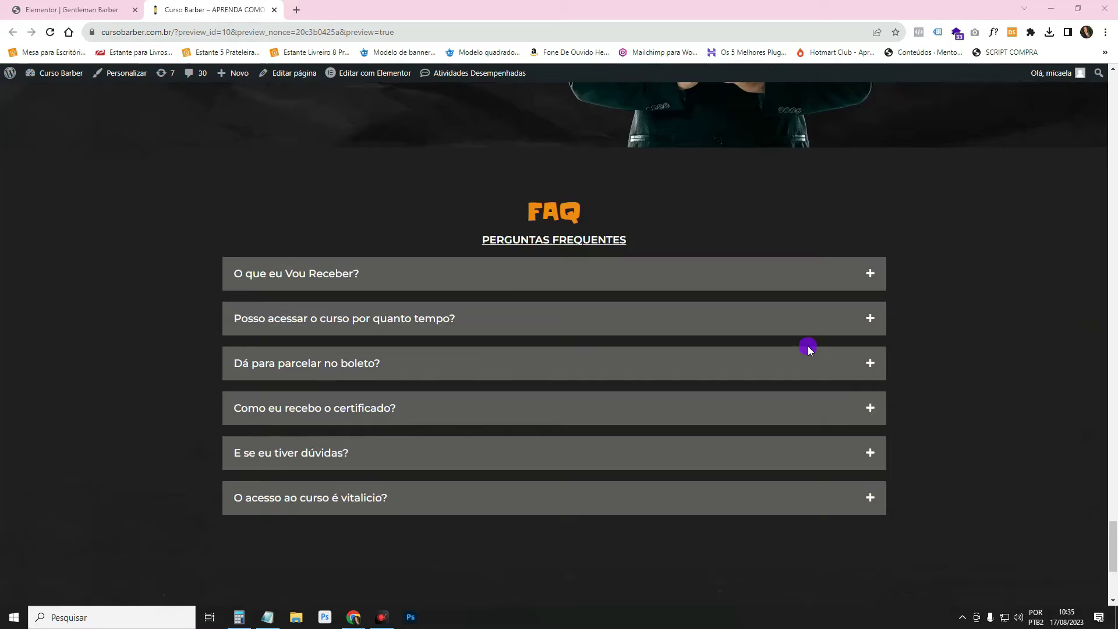
pyautogui.scroll(20, 808, 347)
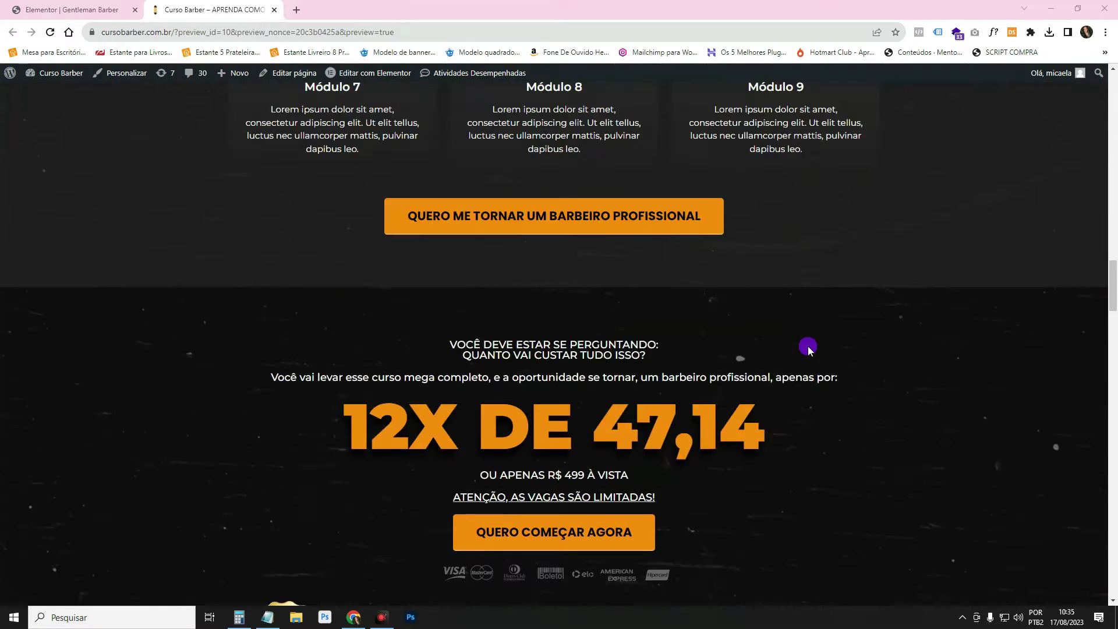
pyautogui.scroll(6, 808, 347)
pyautogui.scroll(-9, 808, 347)
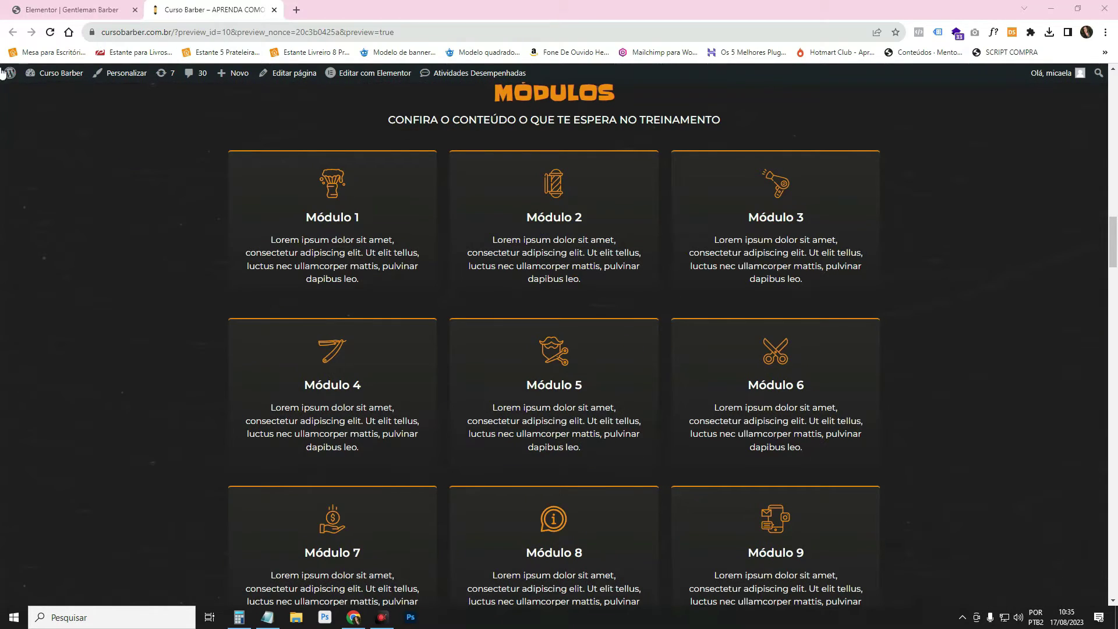
pyautogui.click(56, 4)
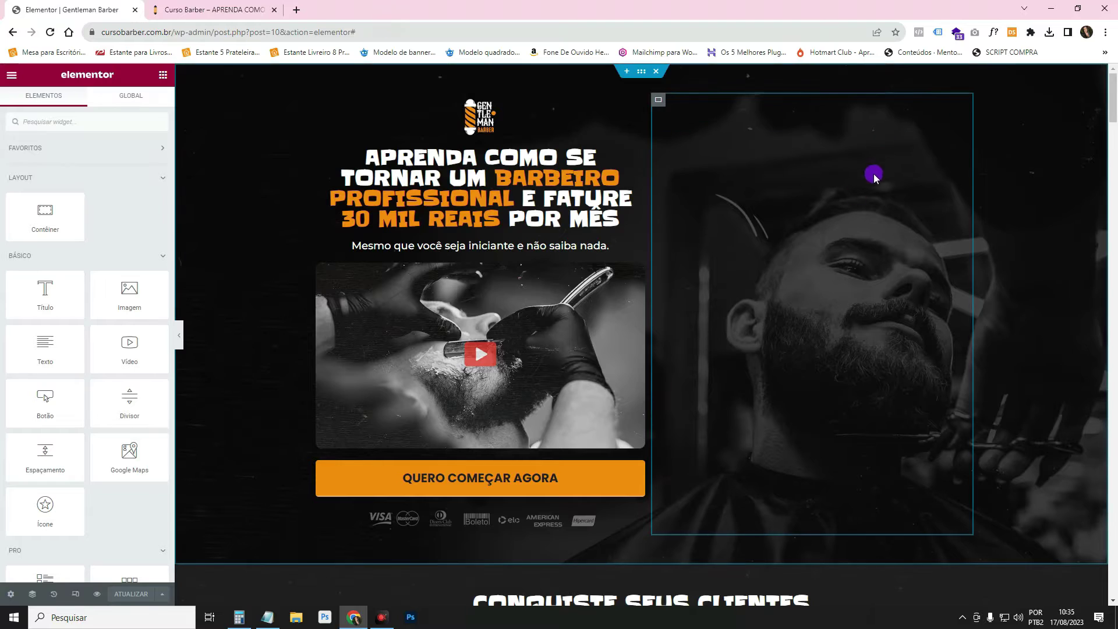
pyautogui.scroll(-9, 803, 249)
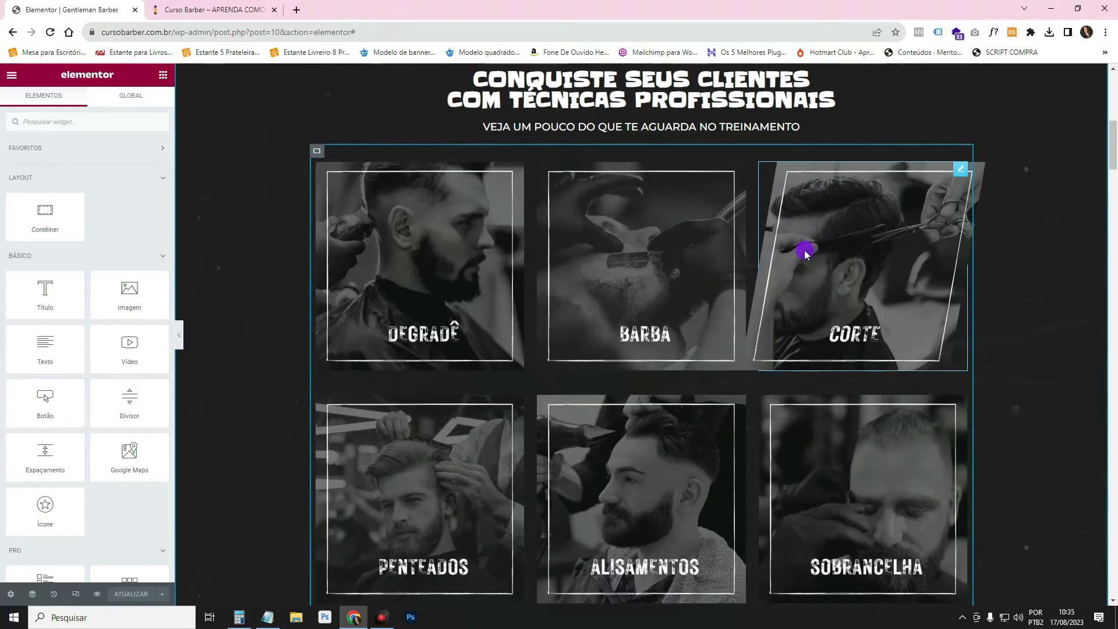
pyautogui.scroll(-7, 1105, 267)
pyautogui.scroll(-3, 1105, 267)
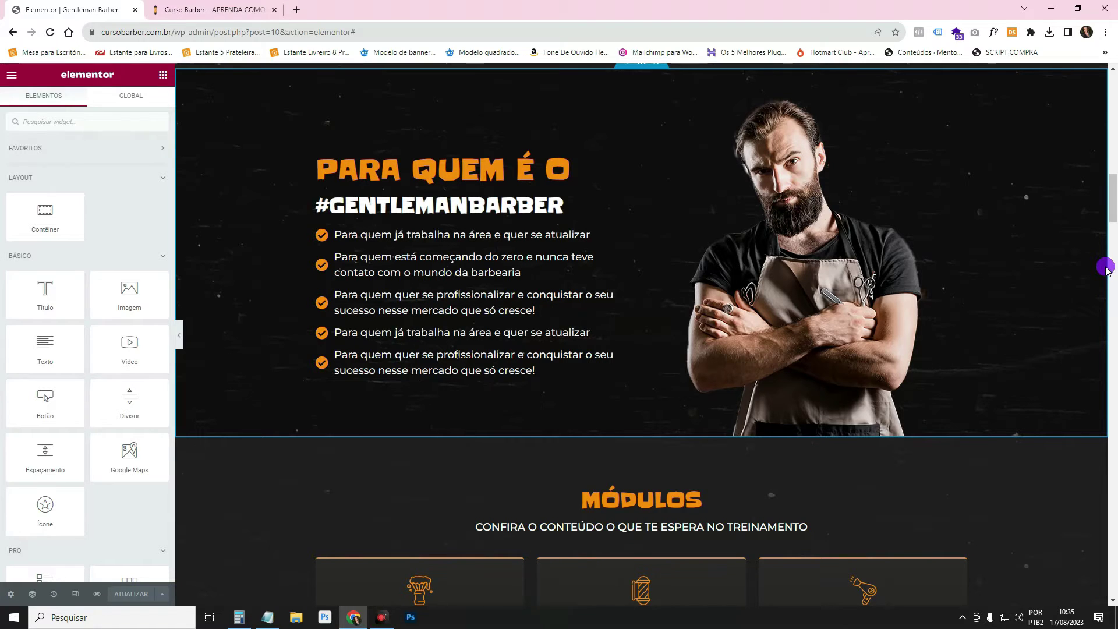
pyautogui.scroll(-6, 931, 377)
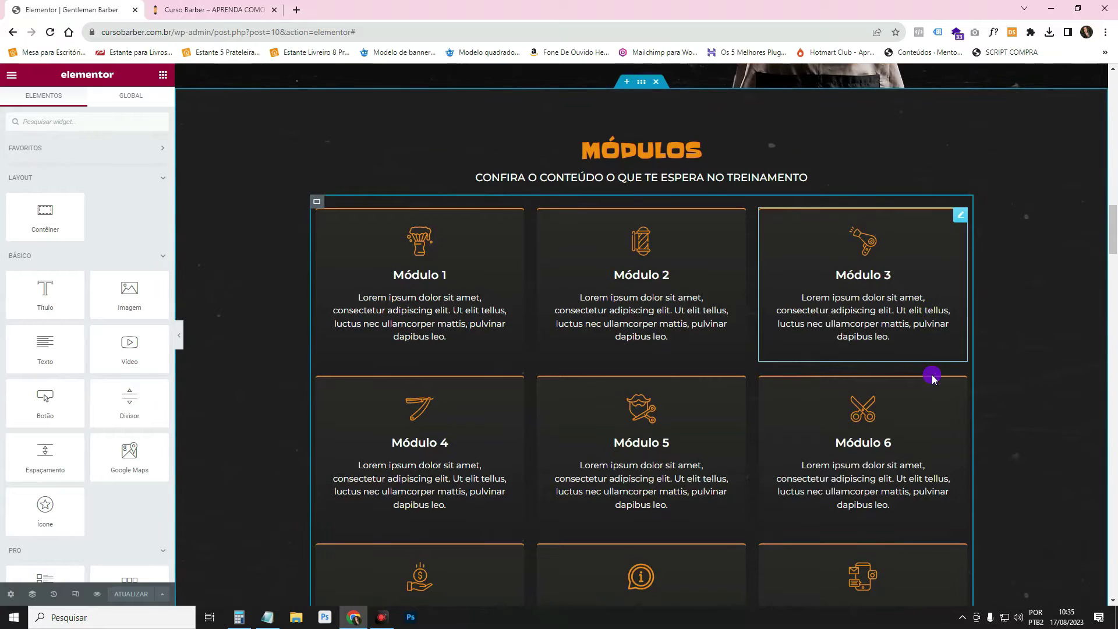
pyautogui.scroll(-4, 521, 289)
pyautogui.scroll(4, 522, 290)
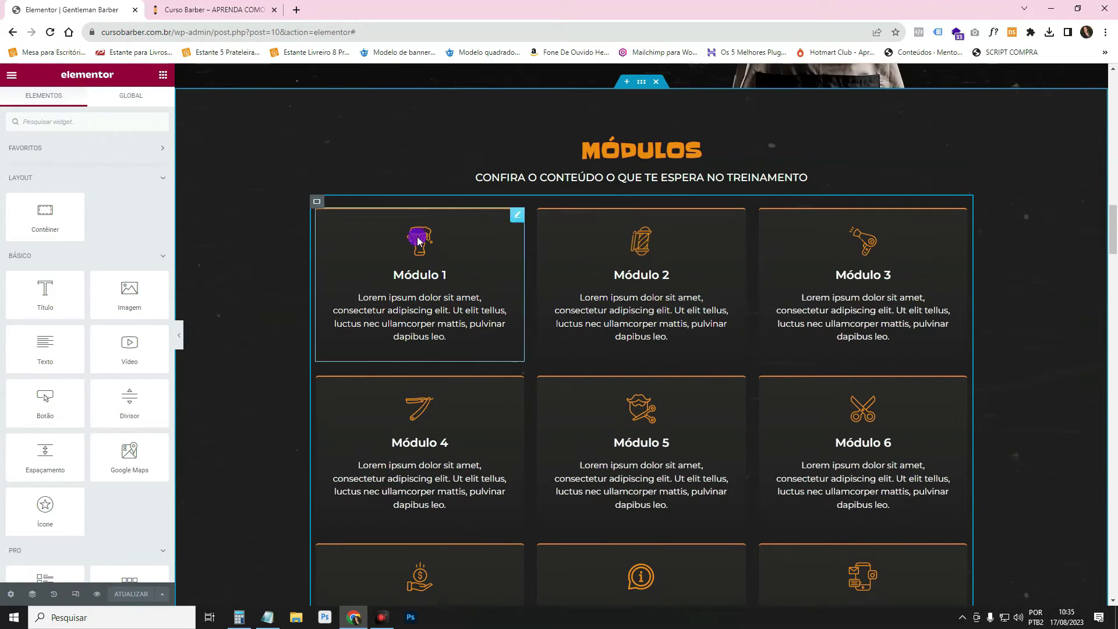
# Copy the Módulo 1 card and bring up its settings
pyautogui.rightClick(335, 224)
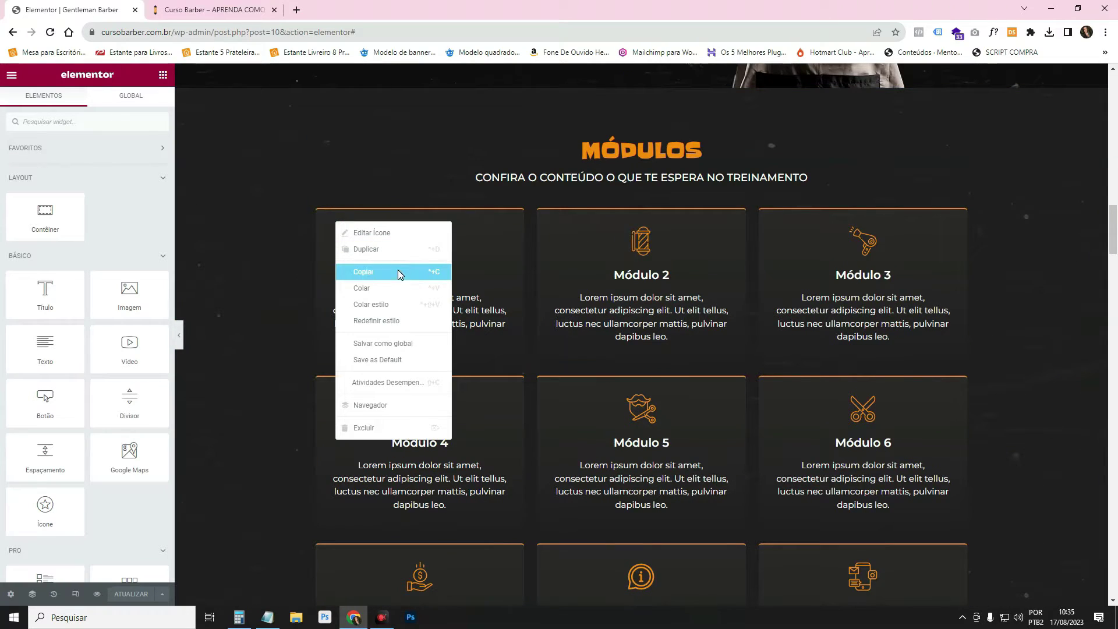
pyautogui.click(400, 272)
pyautogui.click(516, 214)
pyautogui.click(99, 148)
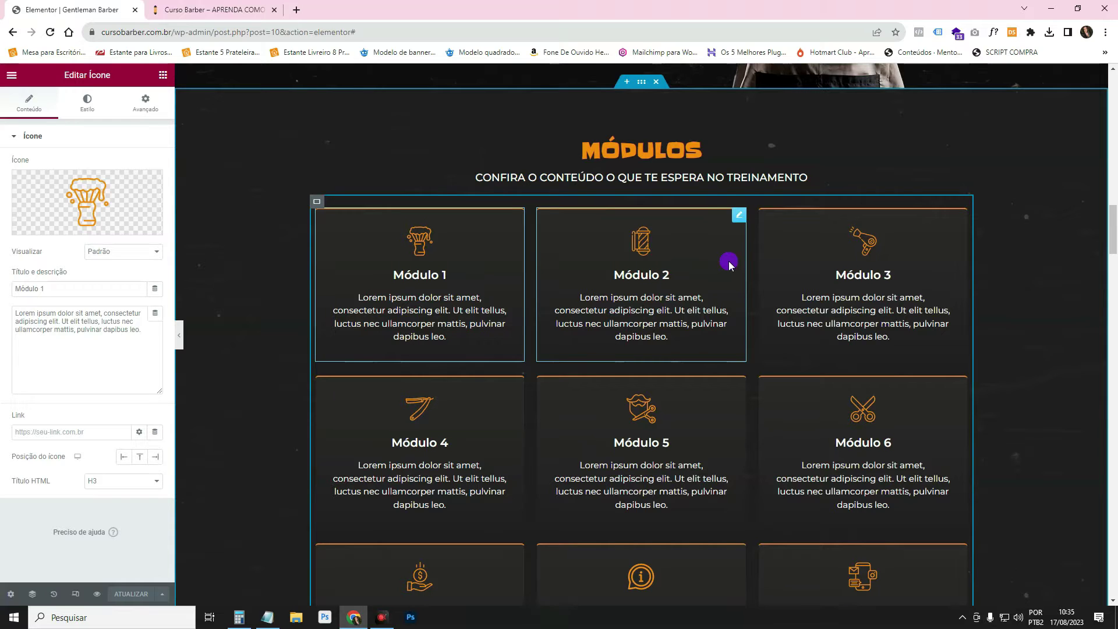
# Select the container holding the nine module cards to show its settings
pyautogui.click(746, 153)
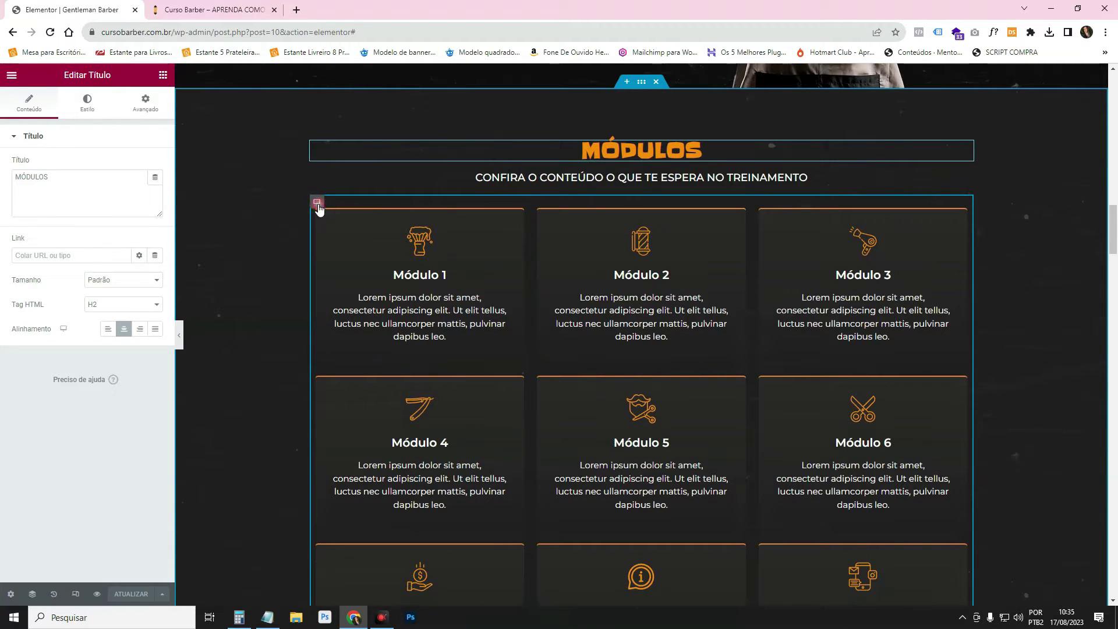
pyautogui.click(318, 205)
pyautogui.scroll(-12, 536, 279)
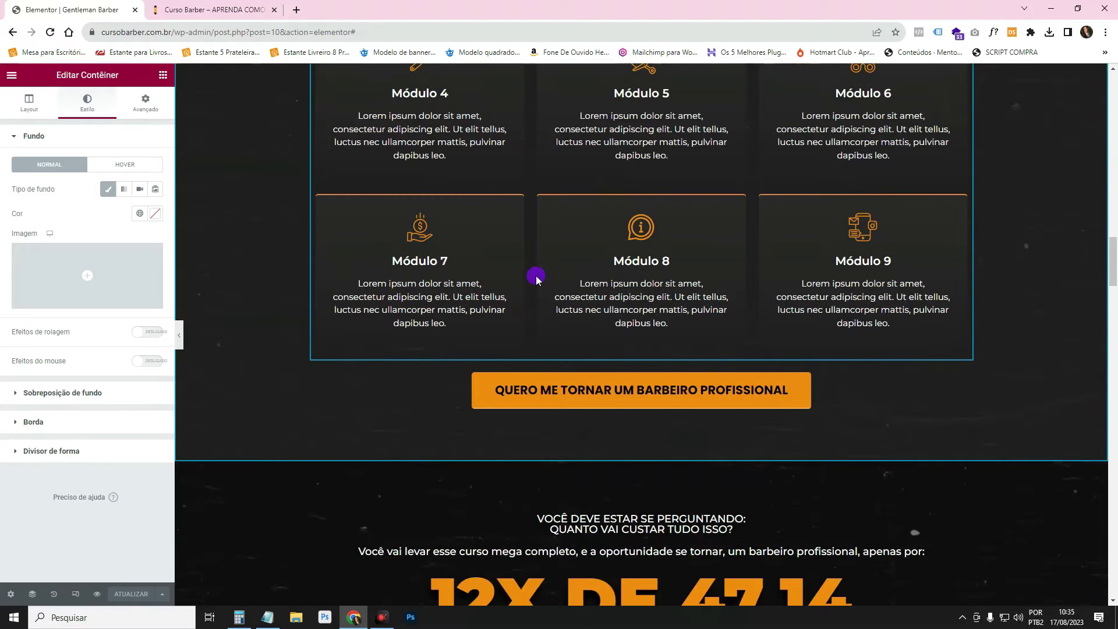
pyautogui.scroll(3, 647, 410)
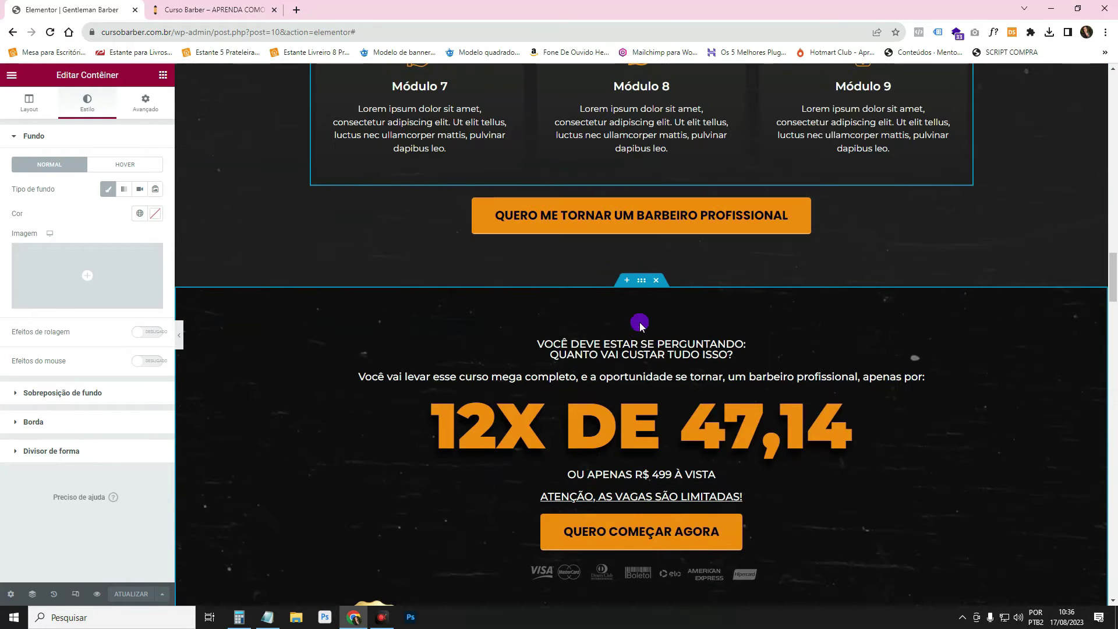
# Insert a new empty container above the price section with 70 px padding
pyautogui.click(629, 282)
pyautogui.click(611, 332)
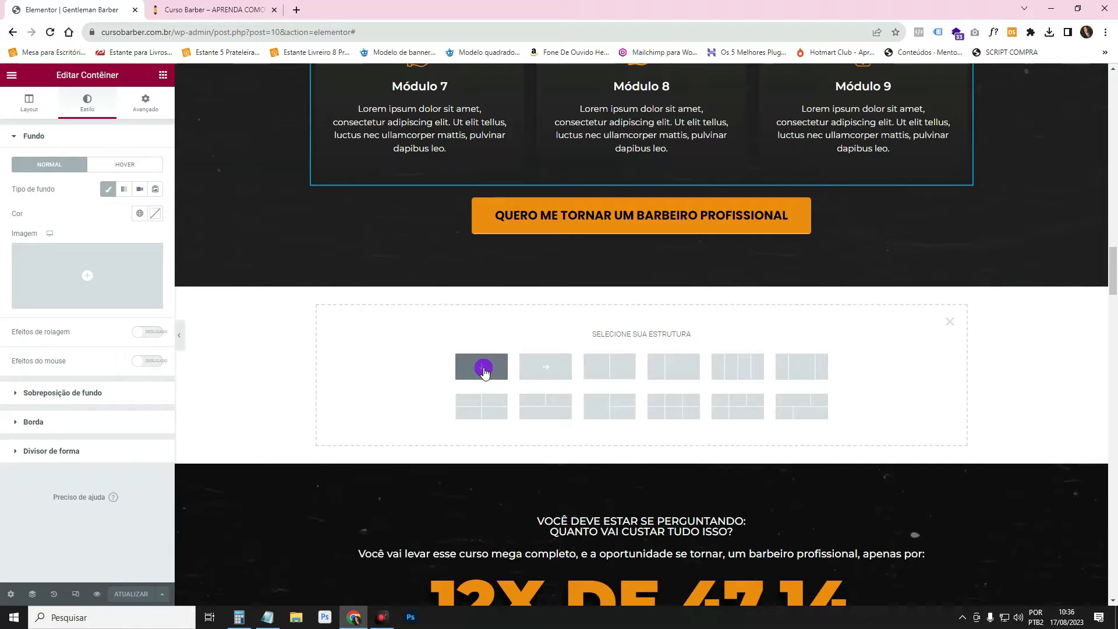
pyautogui.click(554, 368)
pyautogui.click(156, 108)
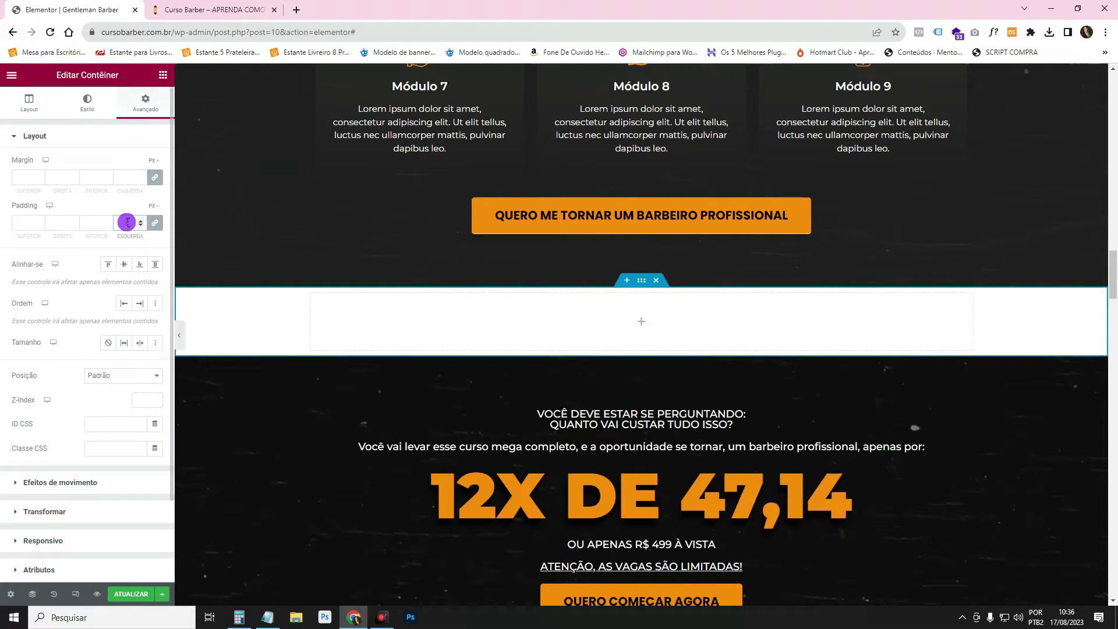
pyautogui.click(128, 222)
pyautogui.write('70')
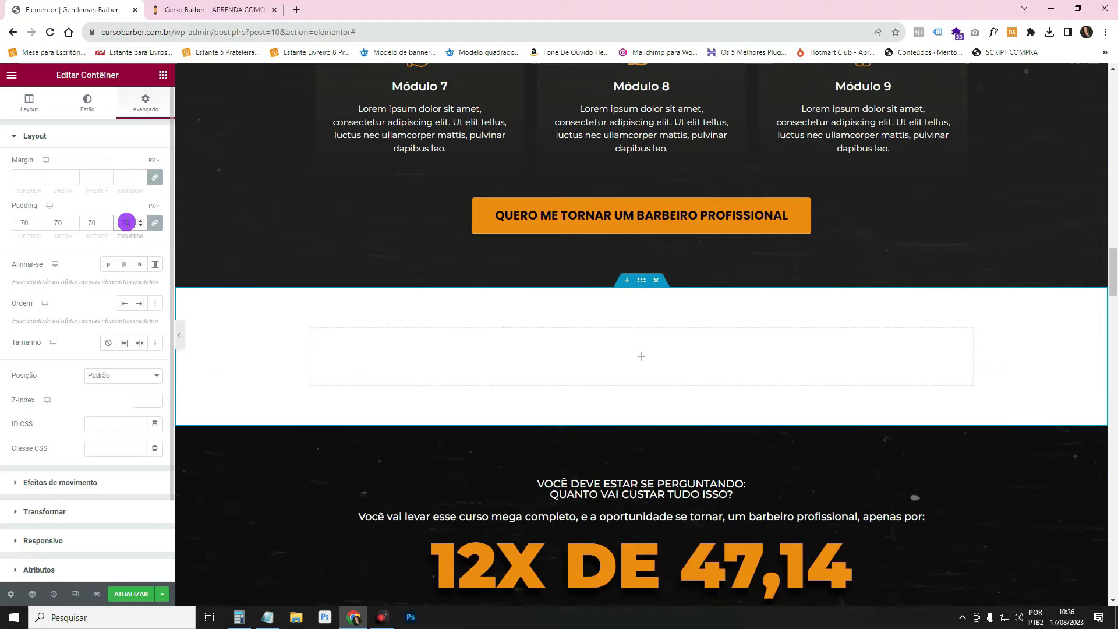
# Set the dark textured mobile-1.png as the container's background image
pyautogui.click(88, 107)
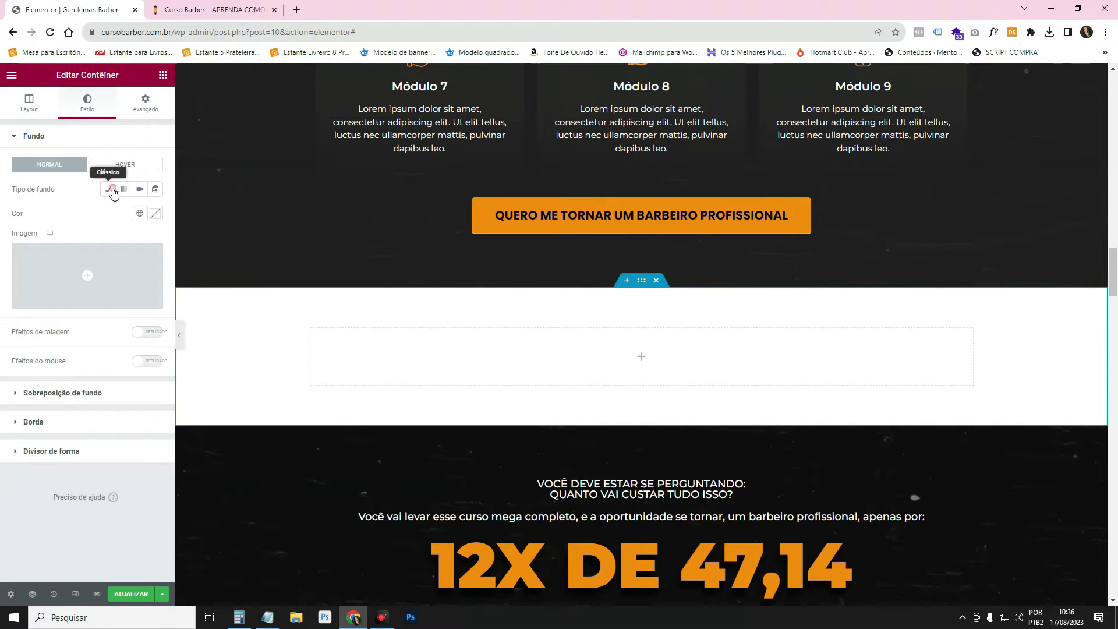
pyautogui.click(138, 262)
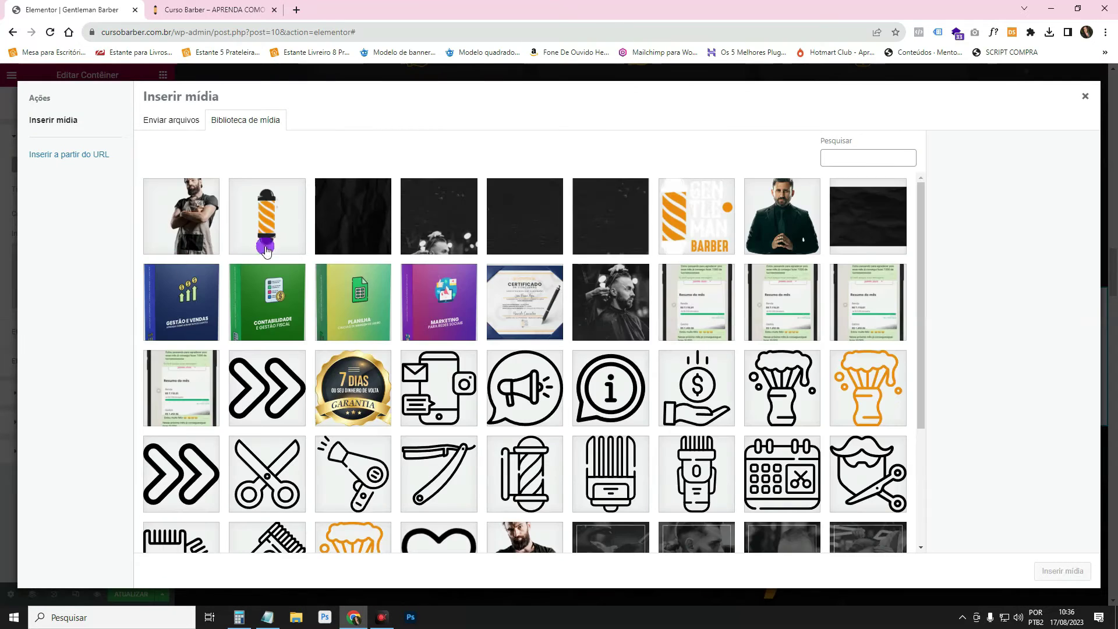
pyautogui.click(546, 241)
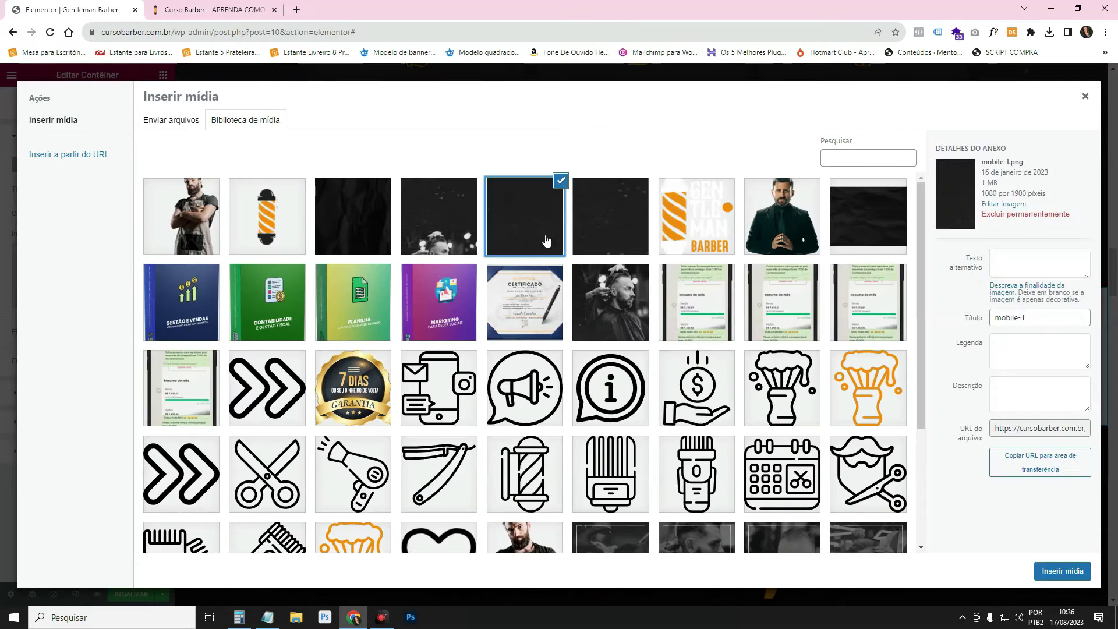
pyautogui.click(1061, 570)
# Set the background Posição to Centralizado and Tamanho to Preenchimento completo
pyautogui.click(98, 325)
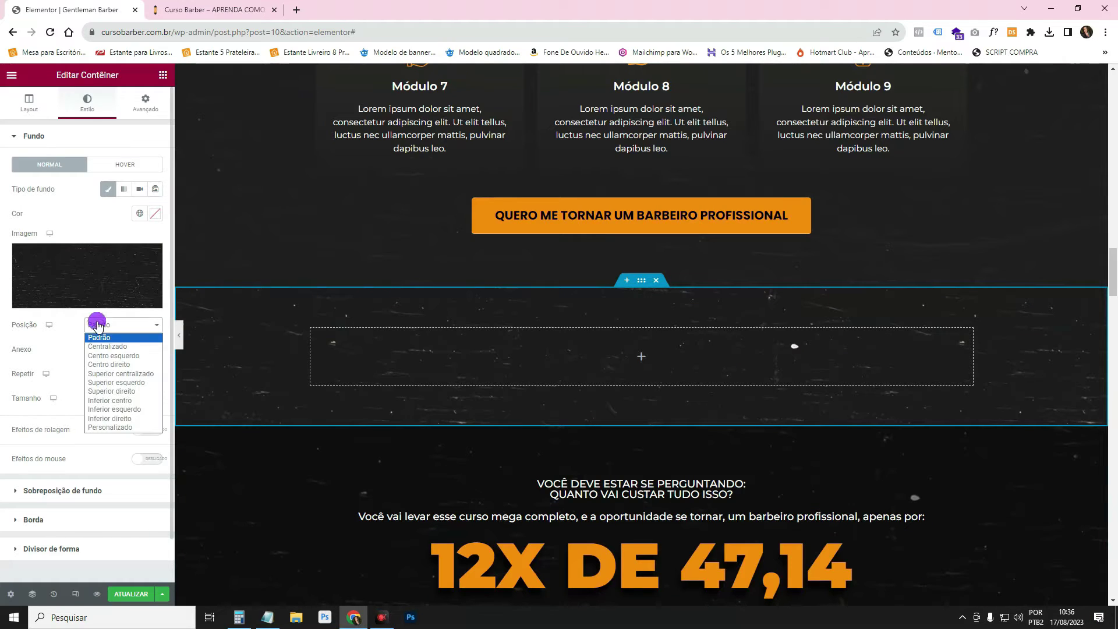
pyautogui.click(110, 347)
pyautogui.click(117, 398)
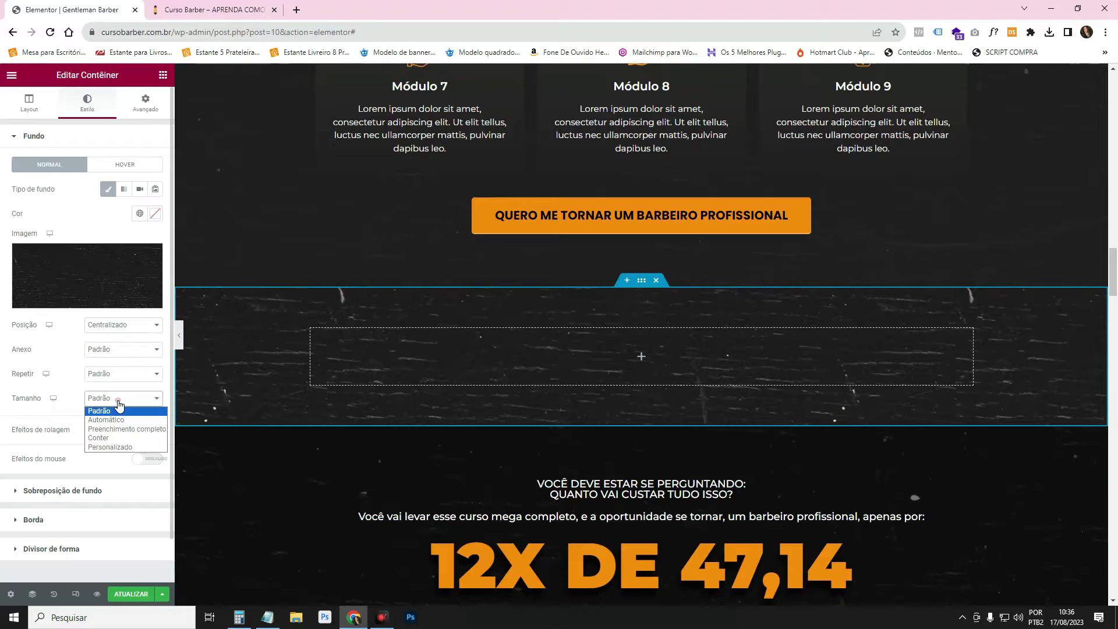
pyautogui.click(123, 427)
pyautogui.scroll(7, 849, 348)
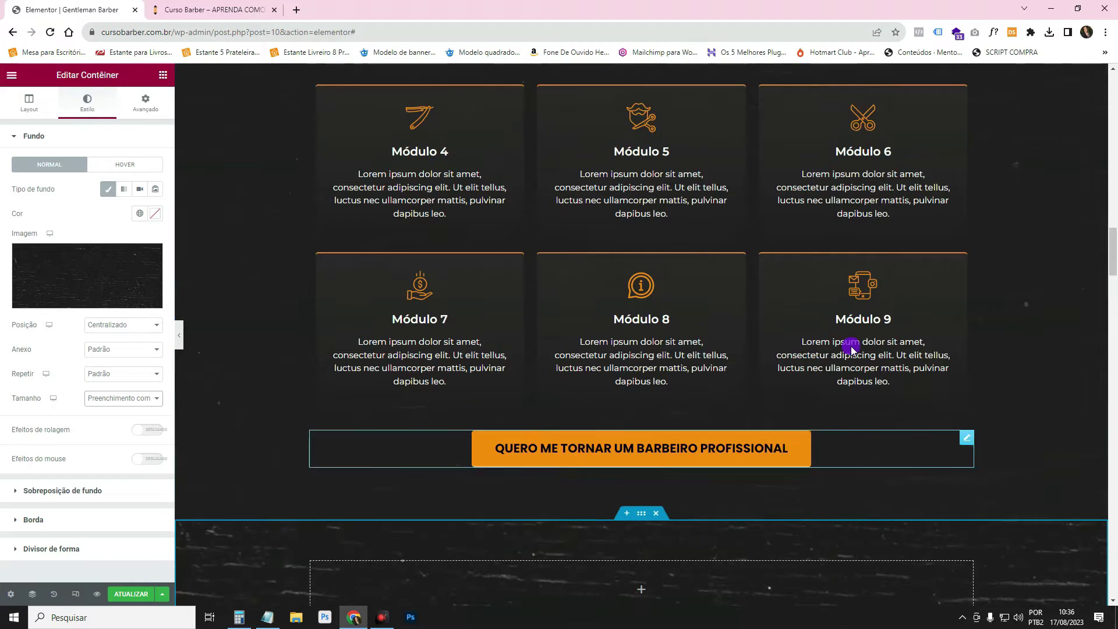
pyautogui.scroll(-8, 851, 349)
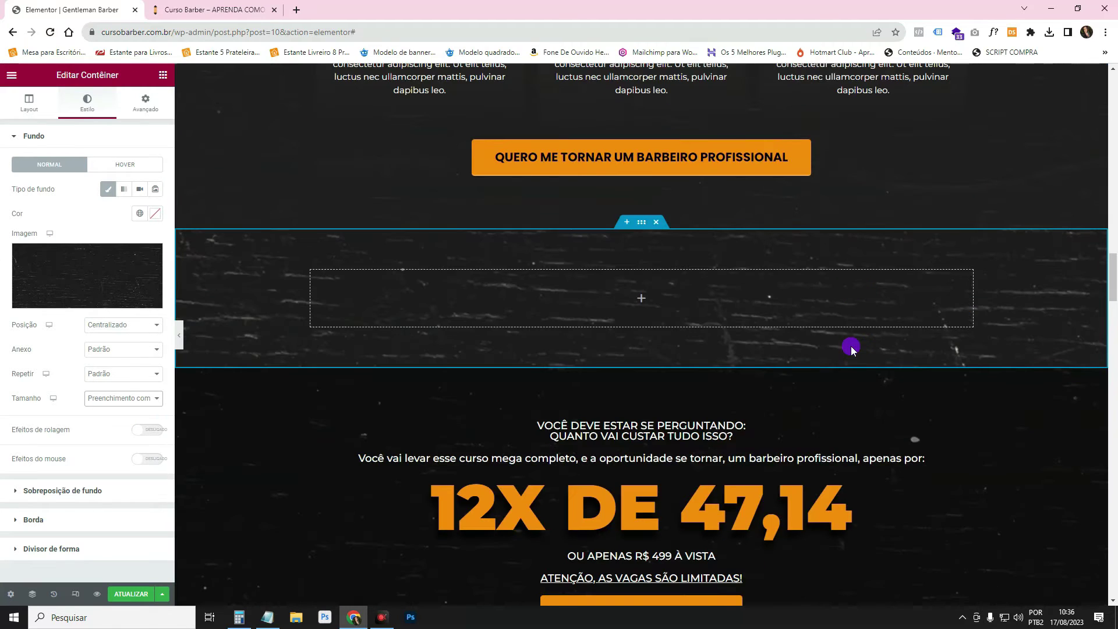
# Paste the copied Módulo 1 card into the container and add a Caixa da imagem beside it
pyautogui.rightClick(535, 328)
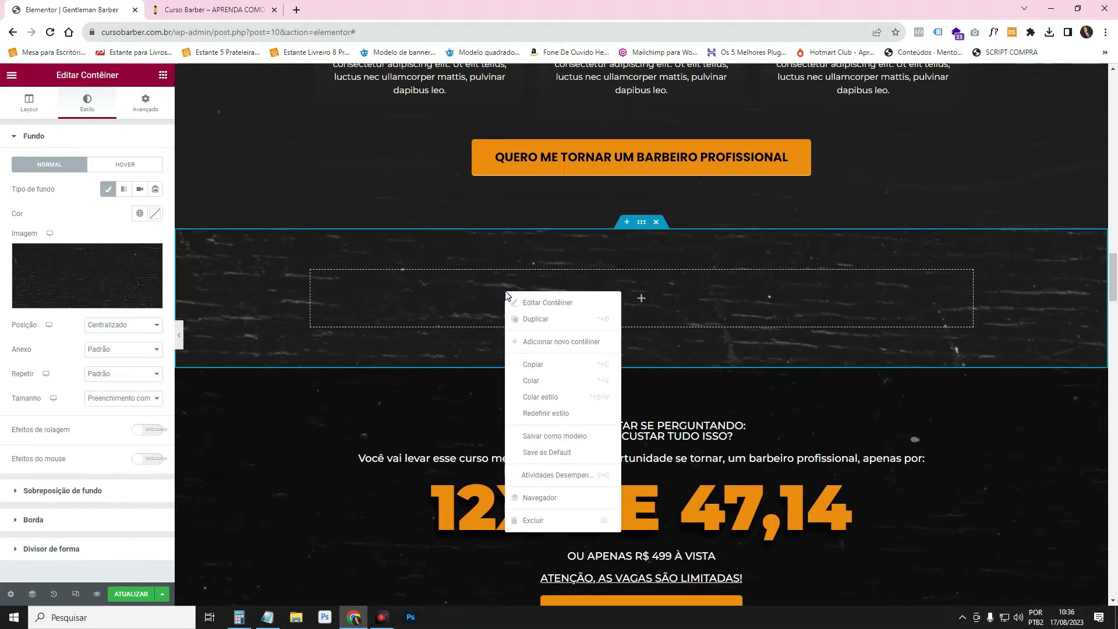
pyautogui.click(605, 381)
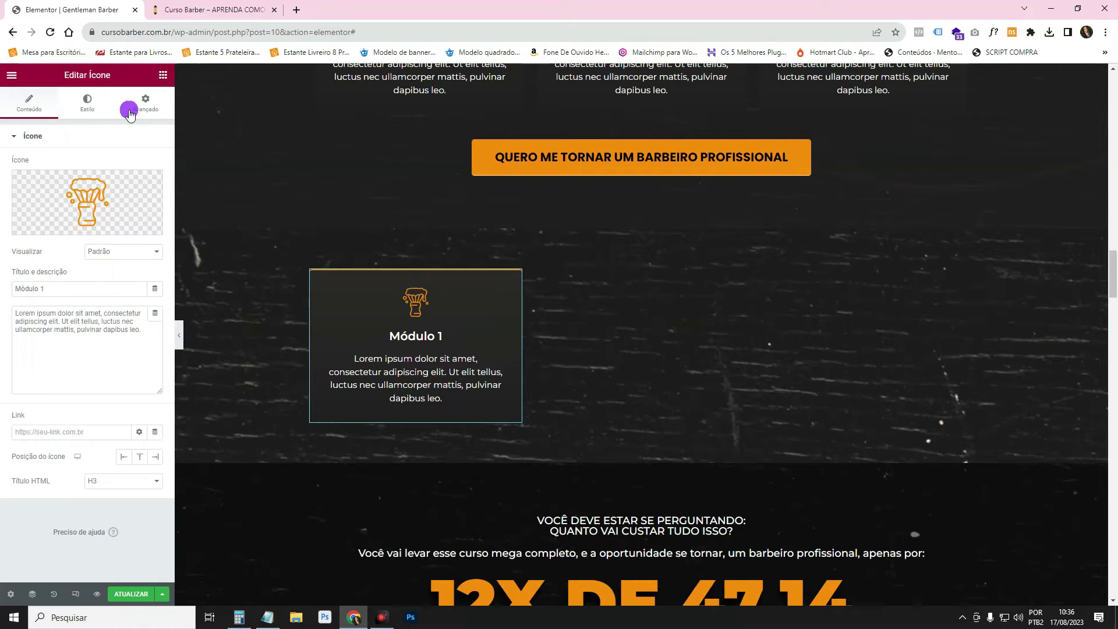
pyautogui.click(162, 74)
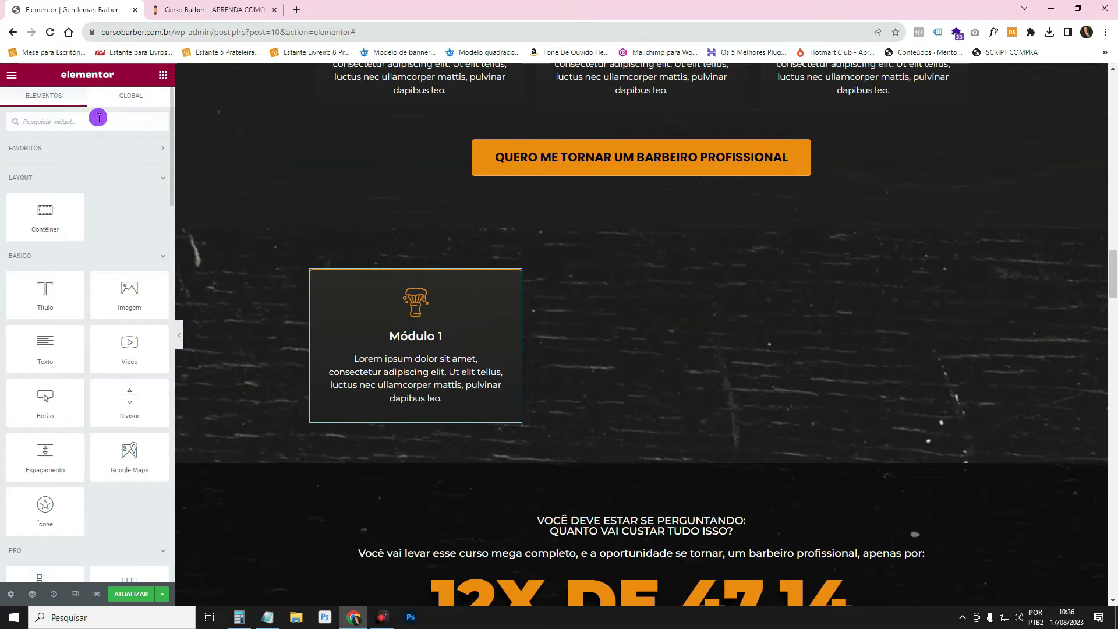
pyautogui.click(99, 117)
pyautogui.write('cai')
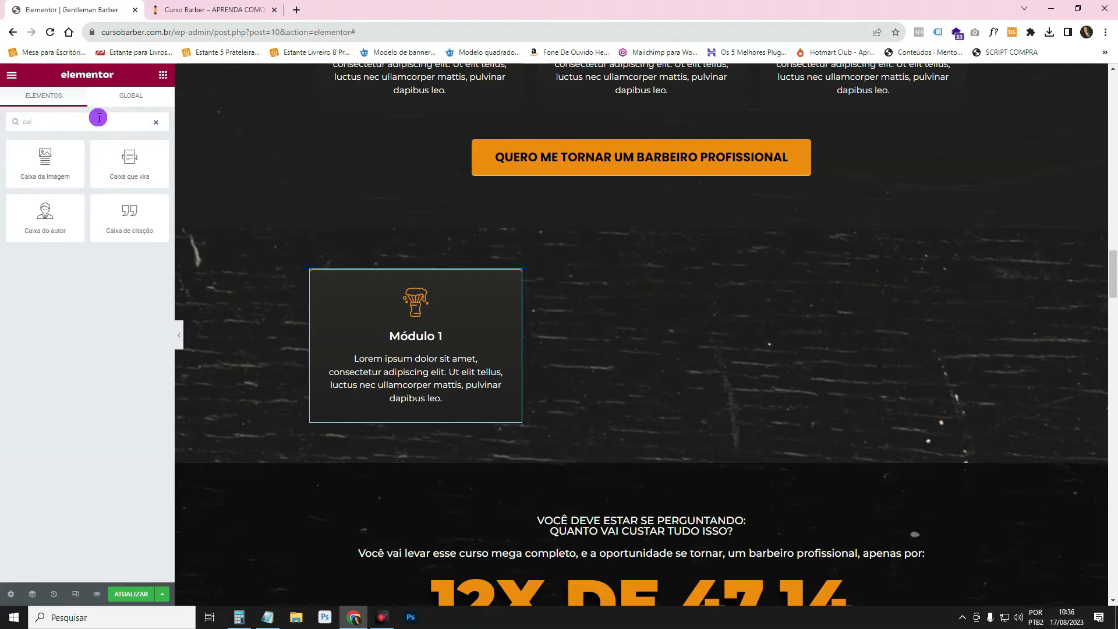
pyautogui.moveTo(65, 172); pyautogui.dragTo(504, 273)
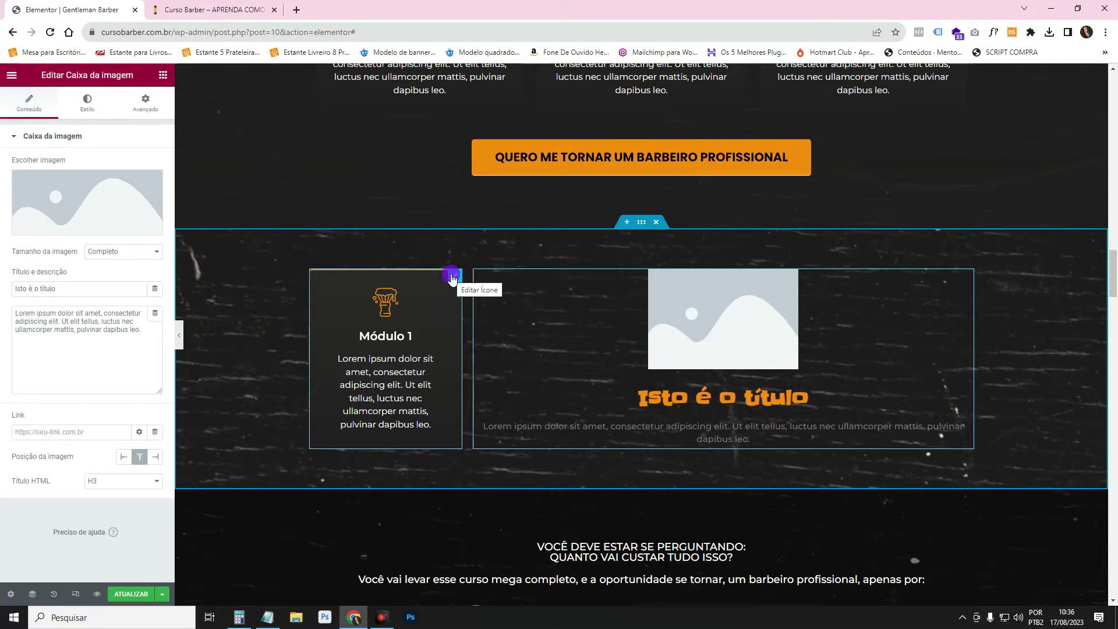
pyautogui.click(454, 276)
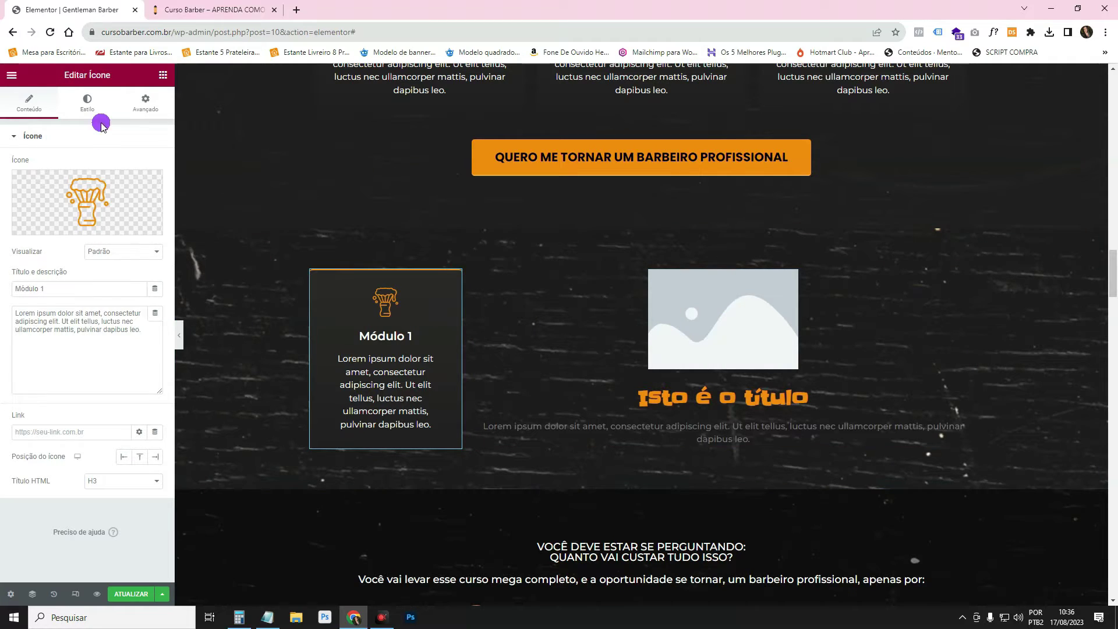
# Give Módulo 1 a Clássico white background at #FFFFFF14, then hide the panel to preview
pyautogui.click(156, 112)
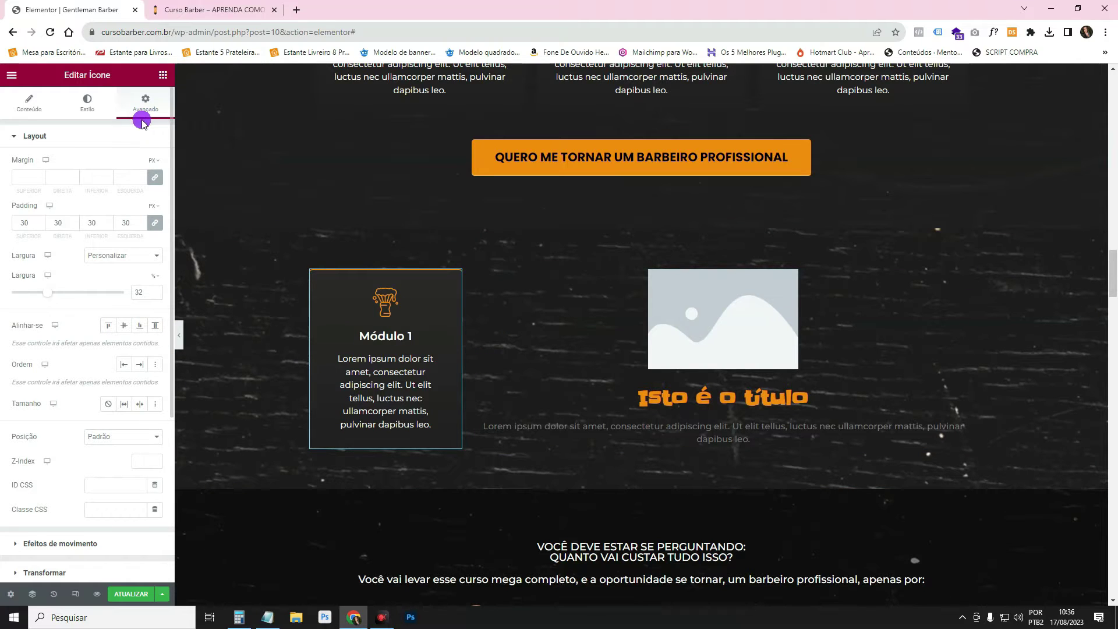
pyautogui.scroll(-4, 109, 401)
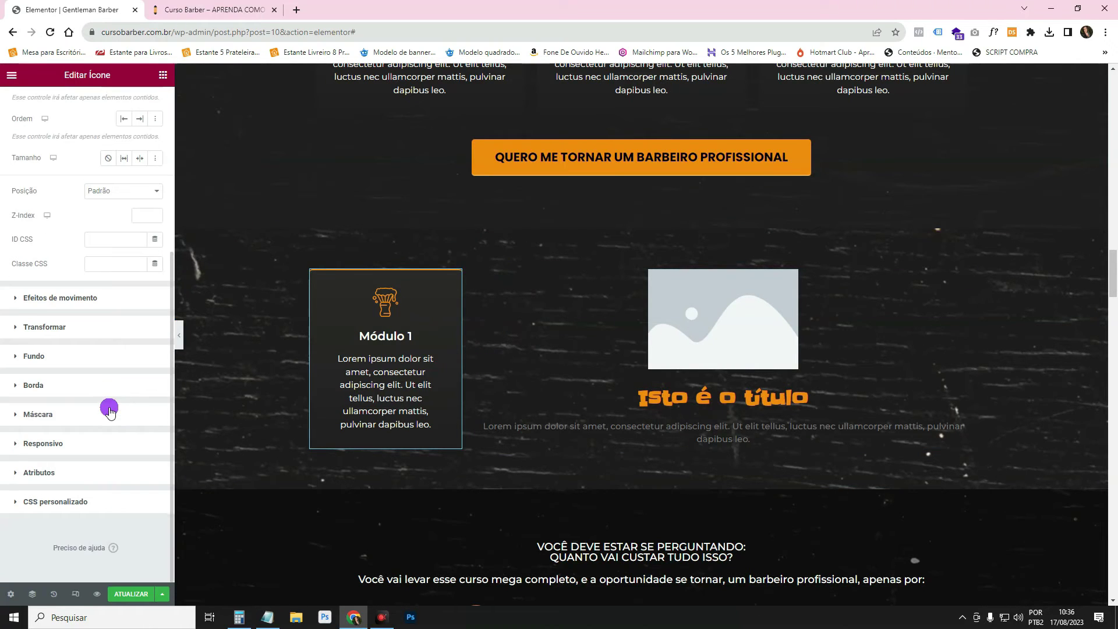
pyautogui.click(50, 358)
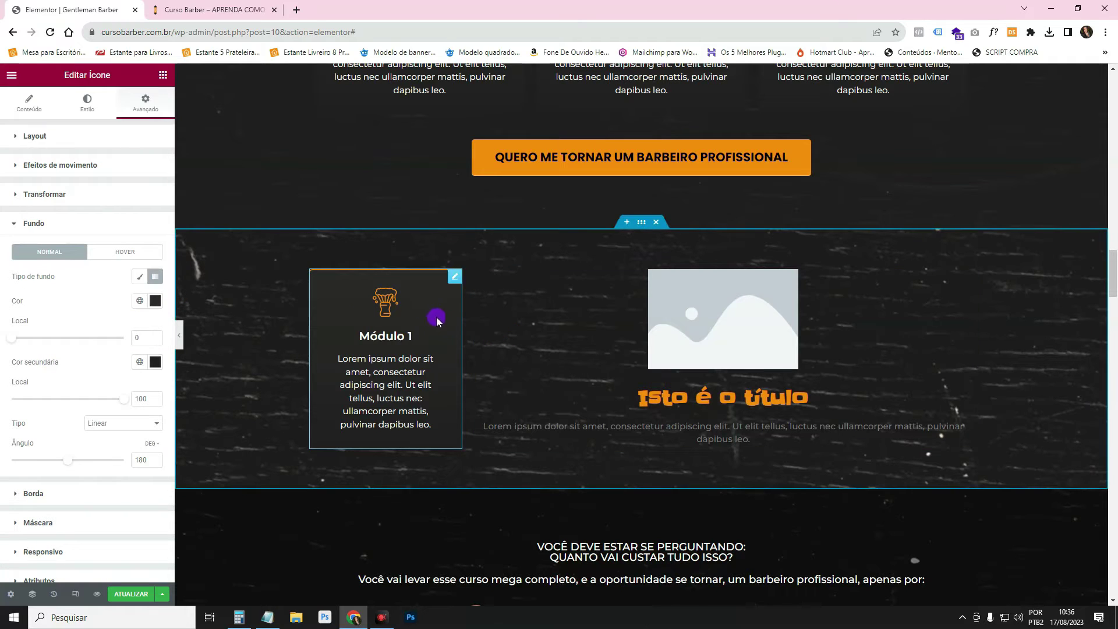
pyautogui.click(138, 278)
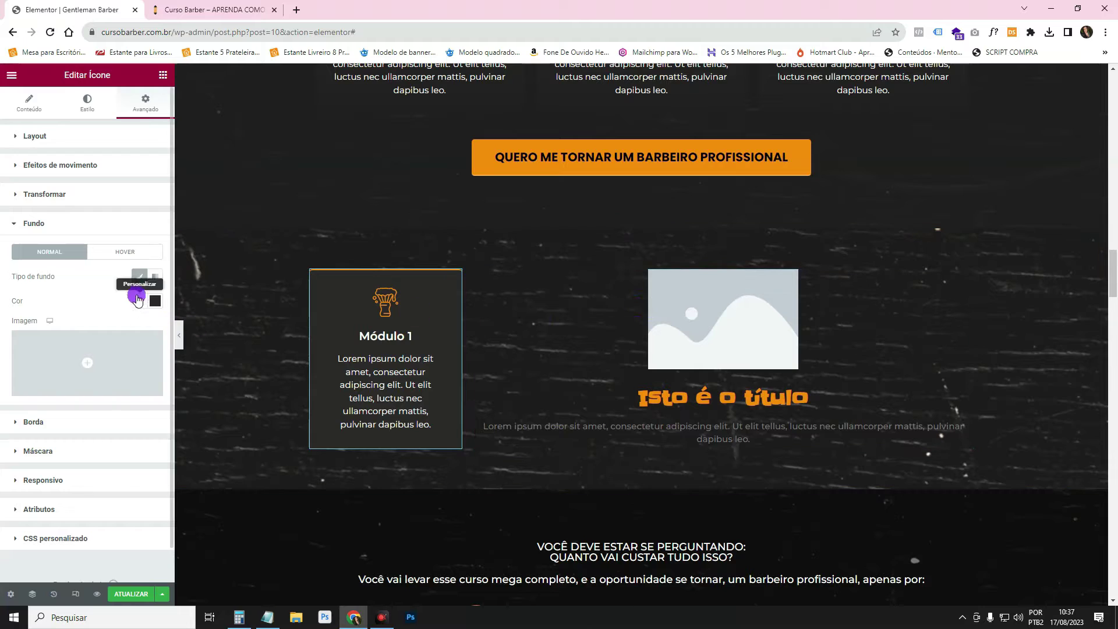
pyautogui.click(155, 300)
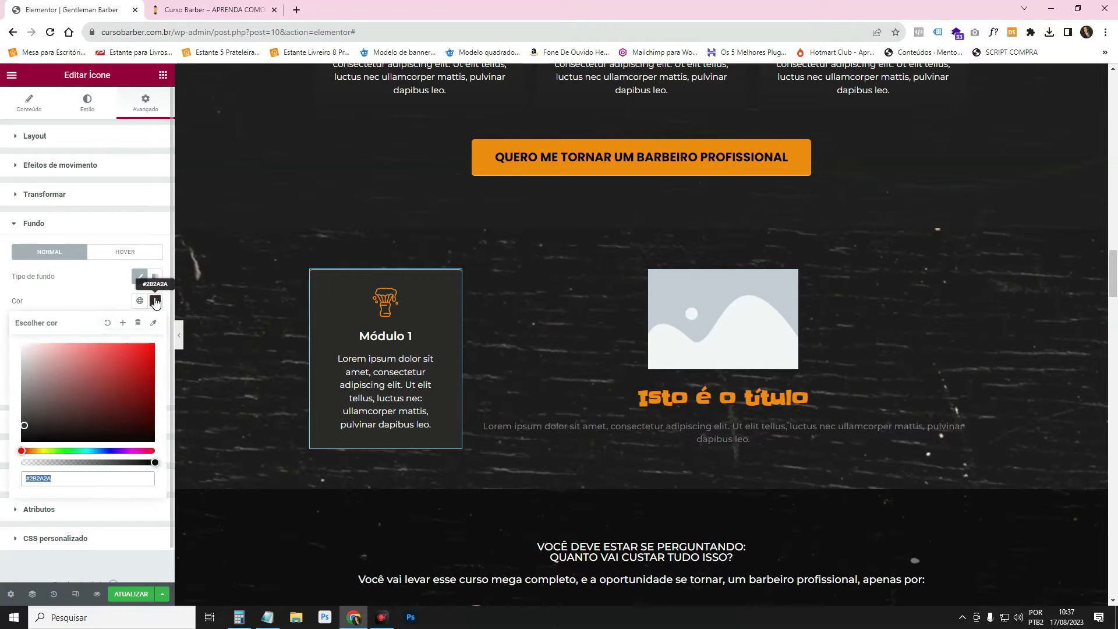
pyautogui.click(32, 366)
pyautogui.moveTo(33, 365); pyautogui.dragTo(14, 343)
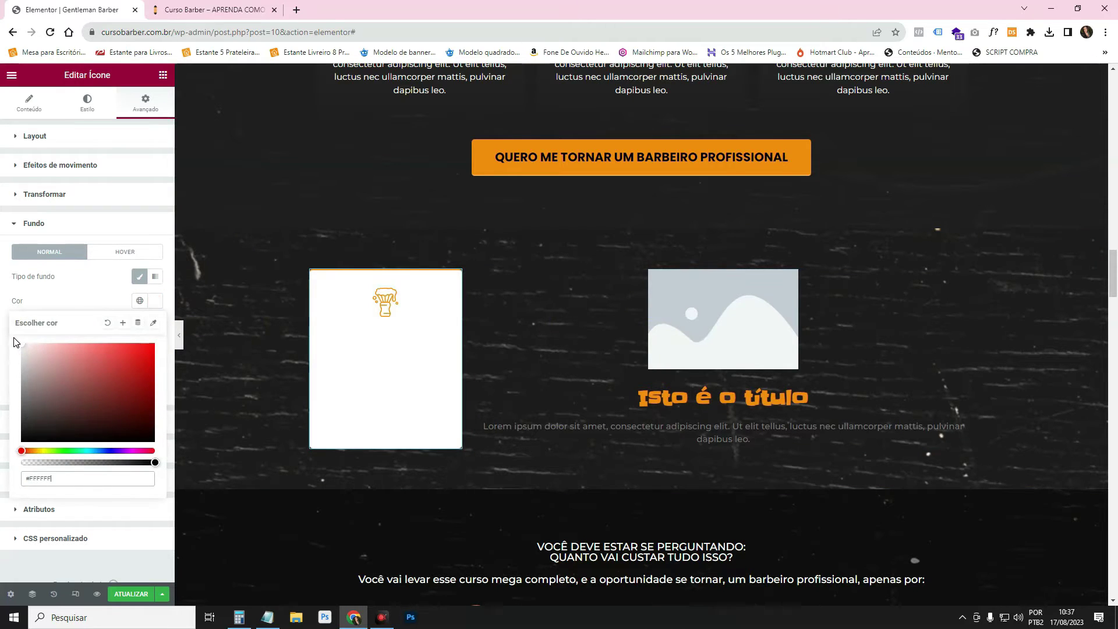
pyautogui.moveTo(153, 462); pyautogui.dragTo(32, 464)
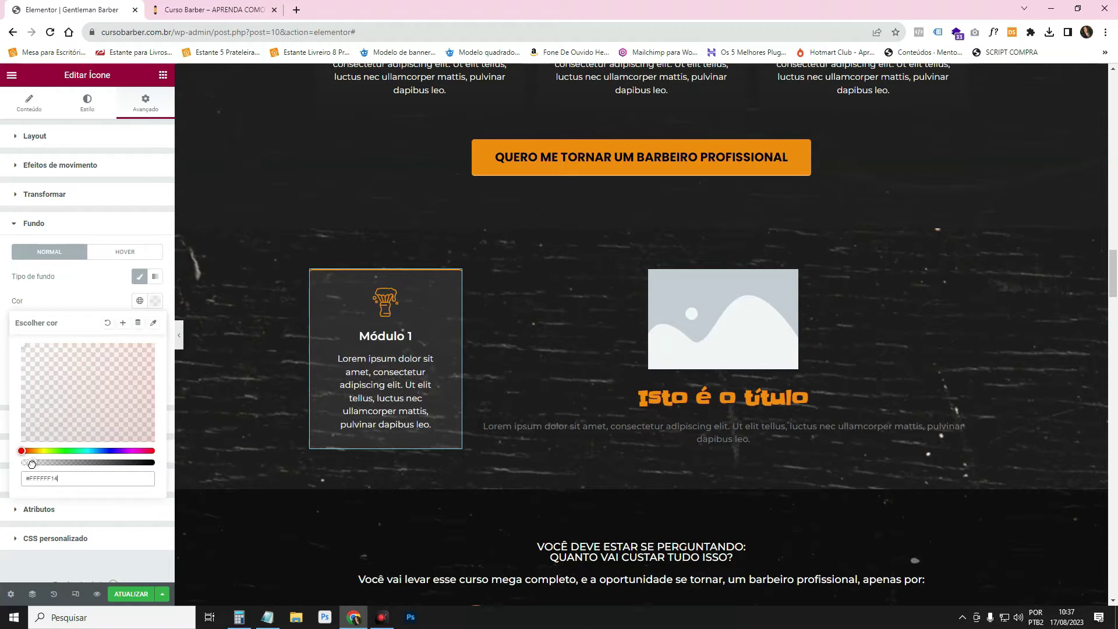
pyautogui.click(232, 354)
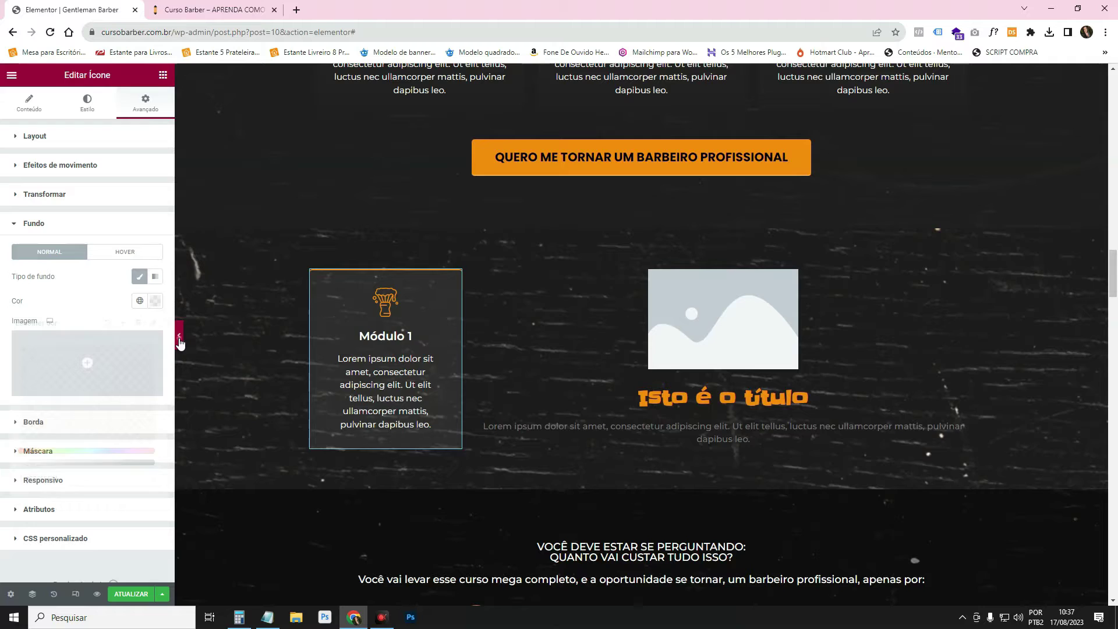
pyautogui.hotkey('ctrl', 'p')
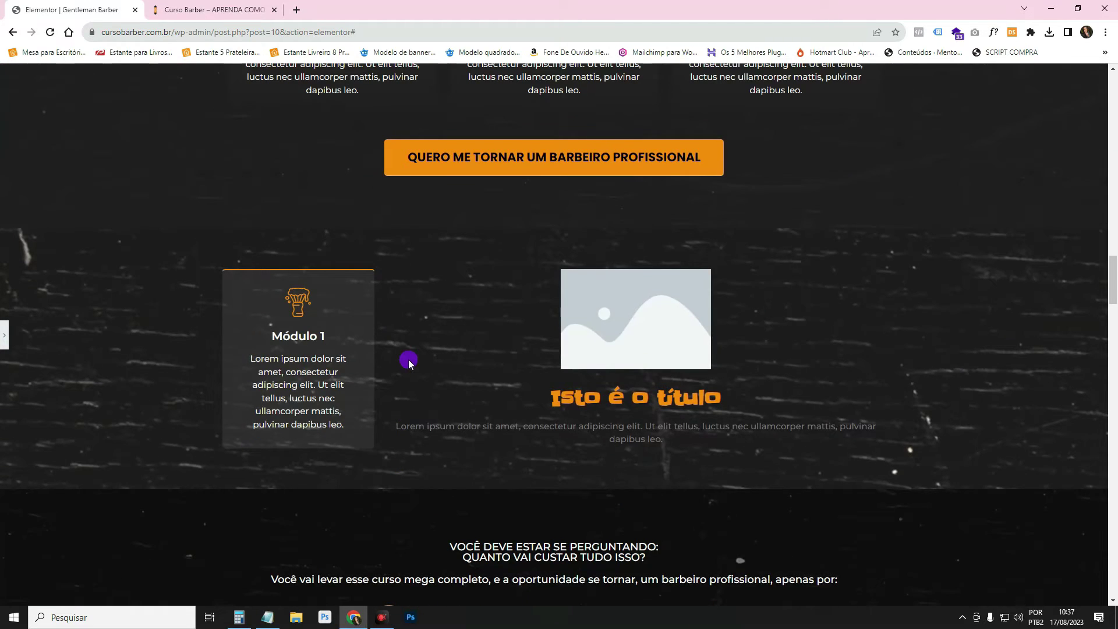
# Give the image box a Clássico translucent white background matching the card, then preview
pyautogui.click(3, 336)
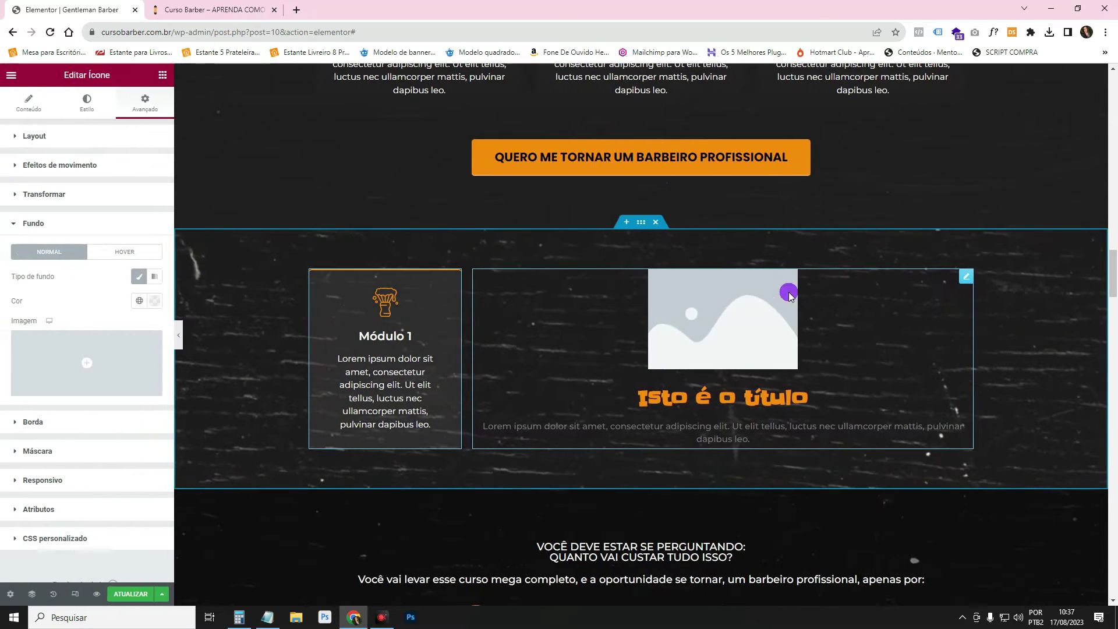
pyautogui.click(967, 277)
pyautogui.click(137, 108)
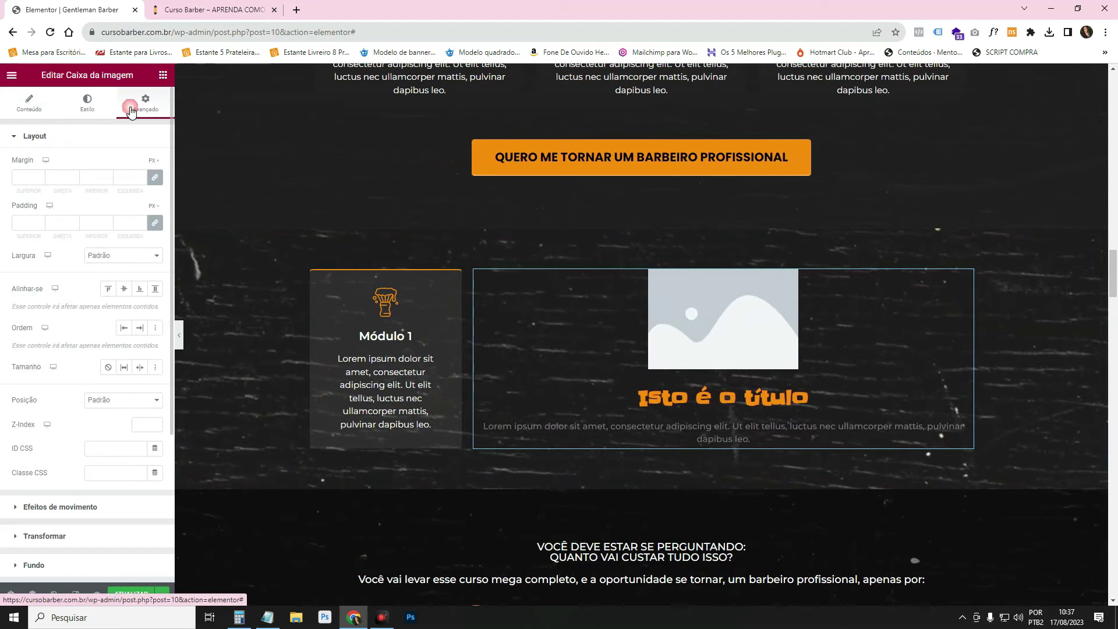
pyautogui.scroll(-4, 88, 349)
pyautogui.click(115, 297)
pyautogui.click(56, 357)
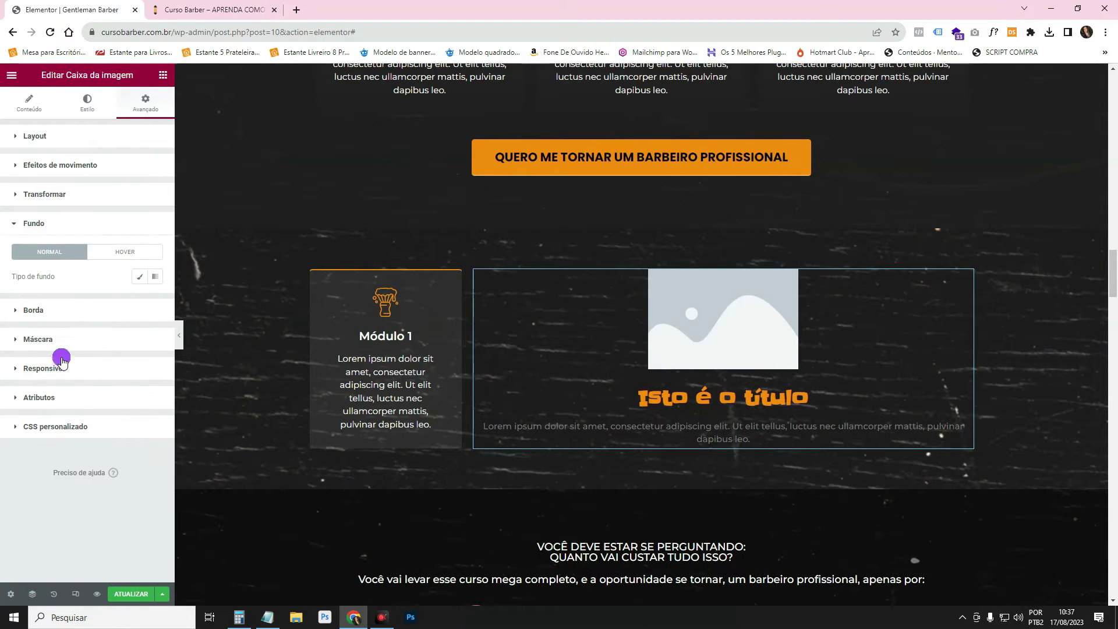
pyautogui.click(140, 276)
pyautogui.click(155, 301)
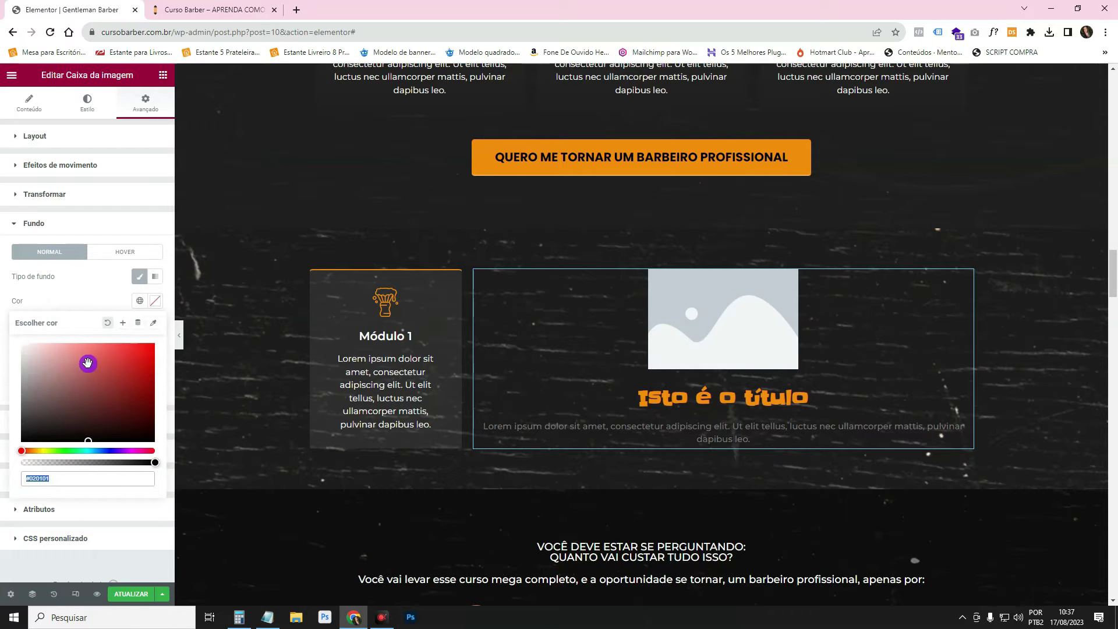
pyautogui.moveTo(88, 364); pyautogui.dragTo(2, 317)
pyautogui.click(135, 461)
pyautogui.moveTo(153, 463); pyautogui.dragTo(32, 463)
pyautogui.click(156, 315)
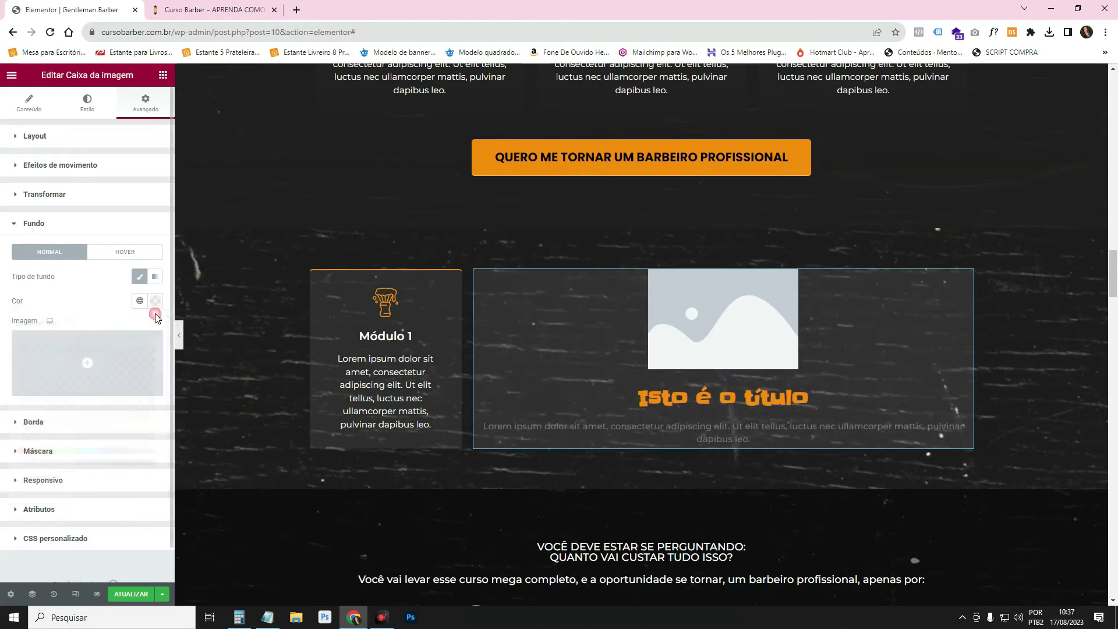
pyautogui.click(179, 335)
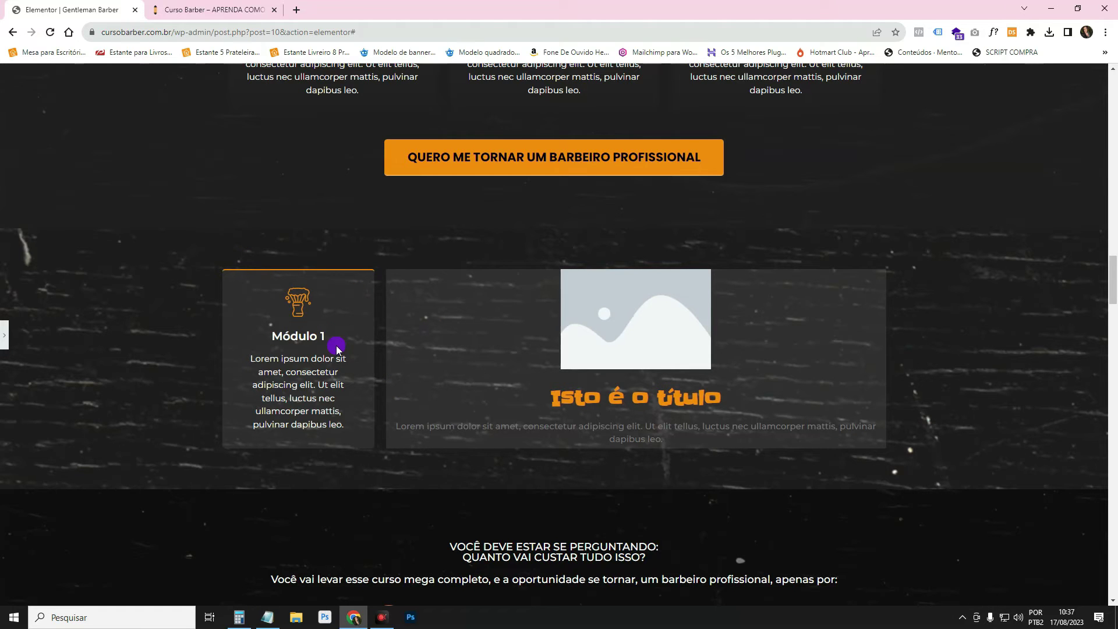
# Select the backdrop-filter: blur(5px) CSS rule saved in the notes
pyautogui.click(4, 336)
pyautogui.click(267, 617)
pyautogui.click(747, 305)
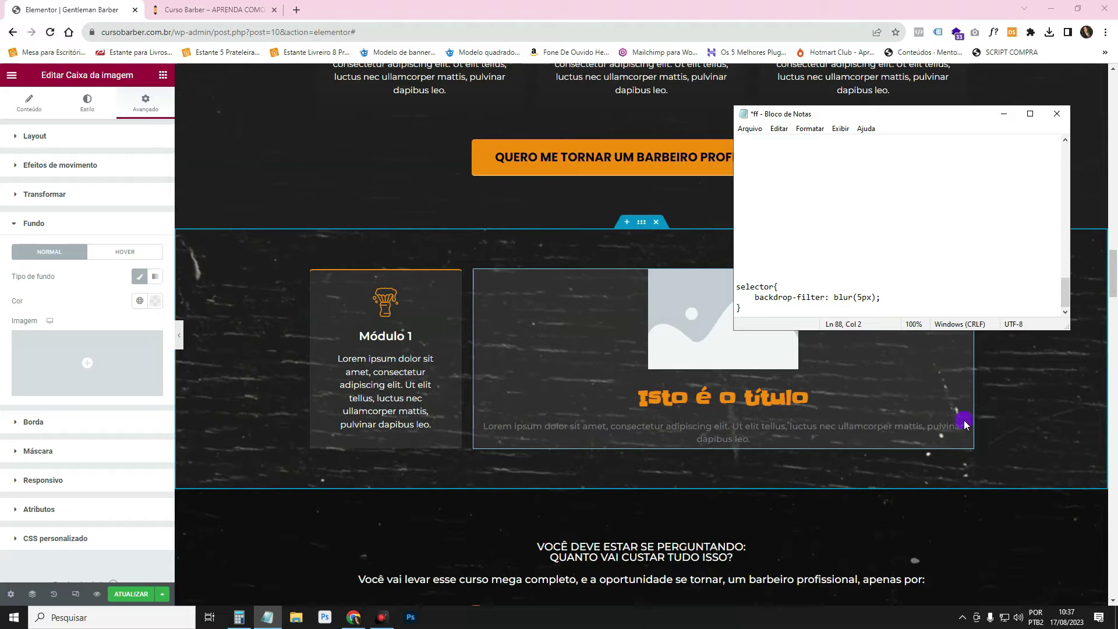
pyautogui.moveTo(741, 308); pyautogui.dragTo(744, 294)
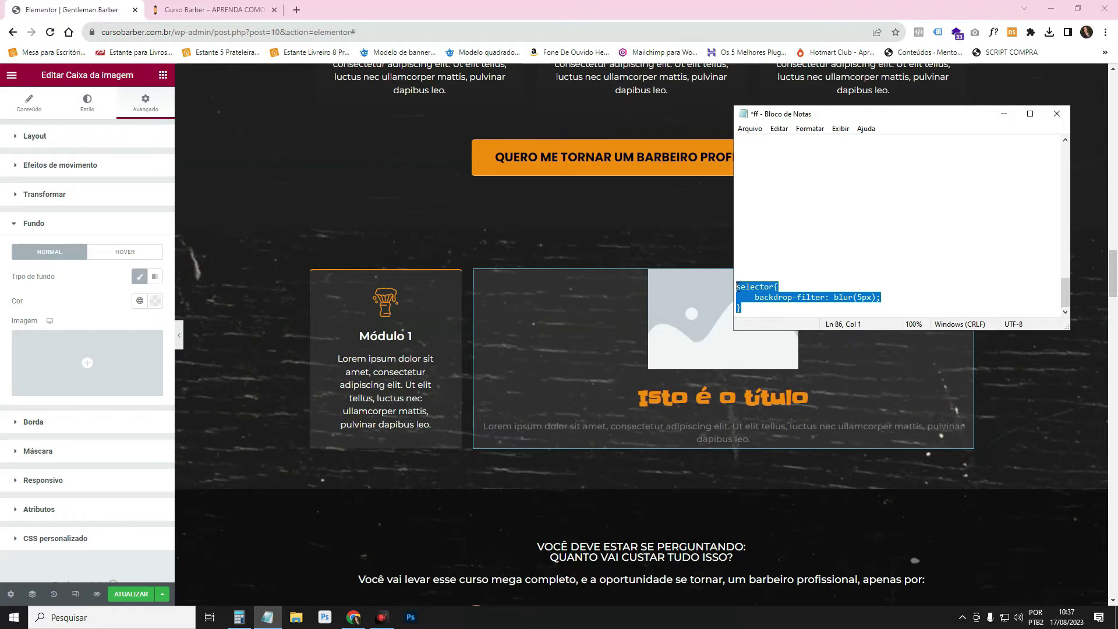
# Paste selector{ backdrop-filter: blur(5px); } into Módulo 1's CSS personalizado
pyautogui.click(124, 536)
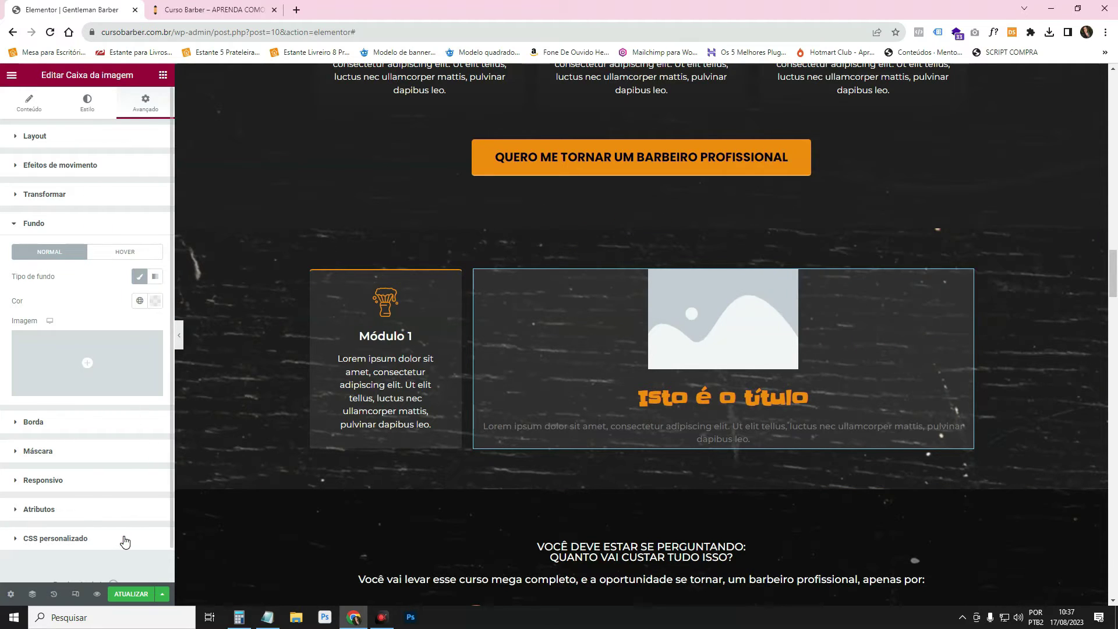
pyautogui.click(455, 273)
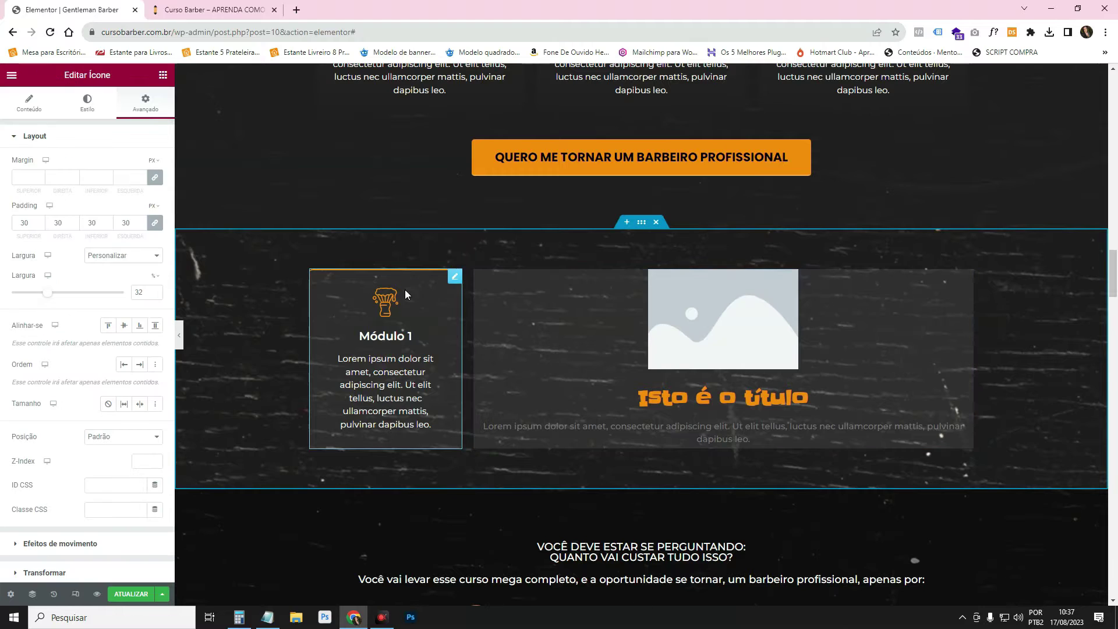
pyautogui.scroll(-4, 150, 320)
pyautogui.click(107, 492)
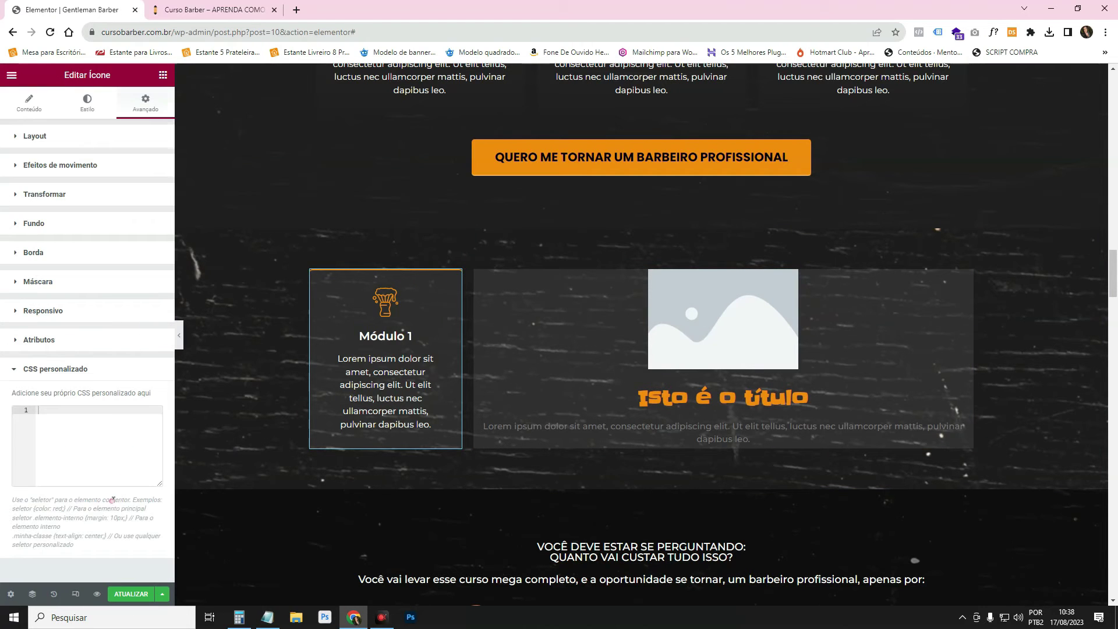
pyautogui.click(80, 427)
pyautogui.write('selector{     backdrop-filter: blur(5px); }')
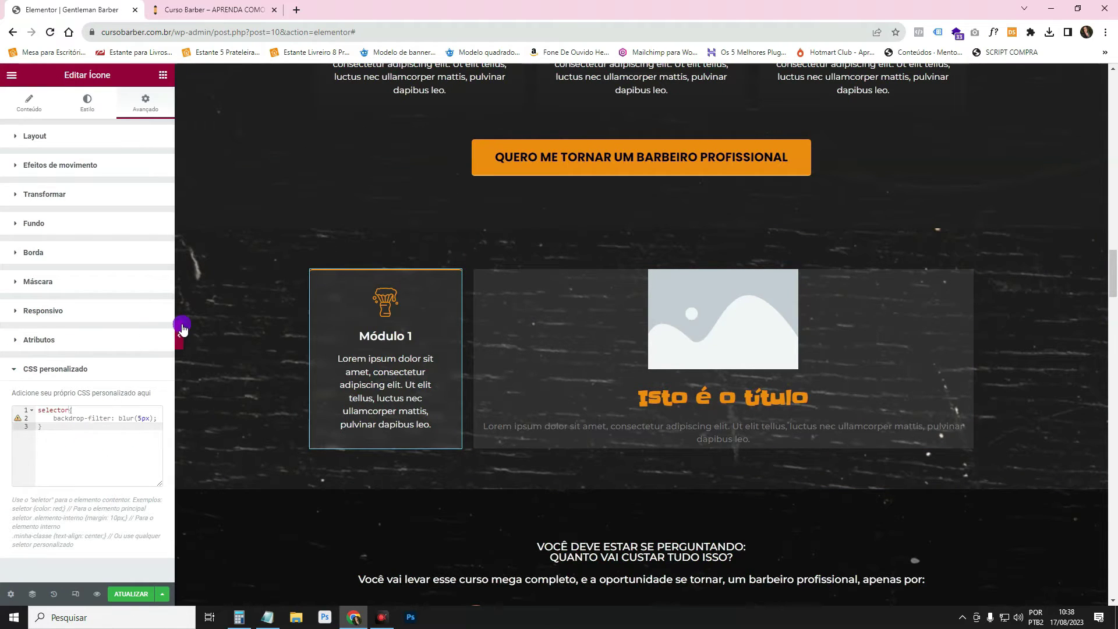
# Hide the editor panel to preview the frosted Módulo 1 card
pyautogui.click(179, 330)
pyautogui.click(284, 289)
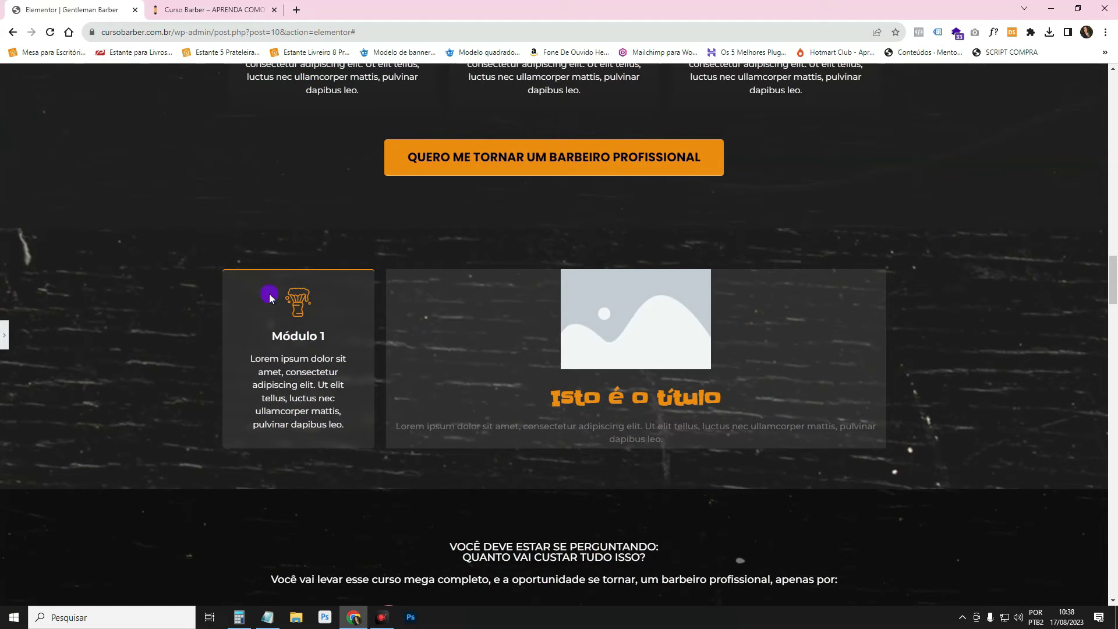
pyautogui.scroll(-2, 302, 389)
pyautogui.scroll(2, 303, 389)
# Expand the image card's Custom CSS - Royal Addons option, then preview the cards
pyautogui.click(4, 335)
pyautogui.click(903, 303)
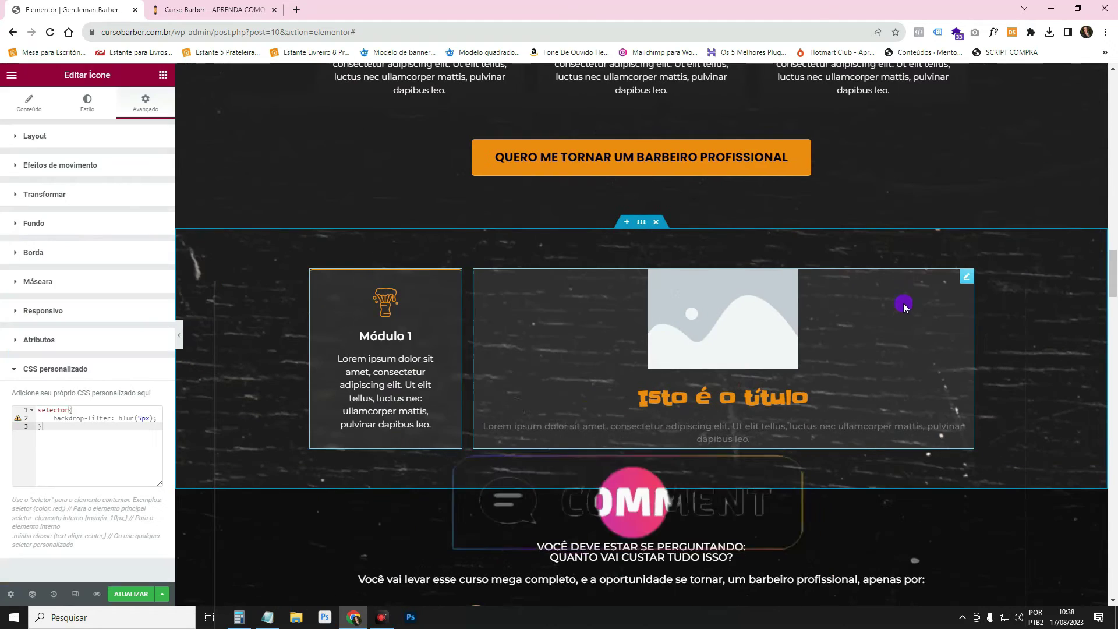
pyautogui.scroll(-4, 64, 472)
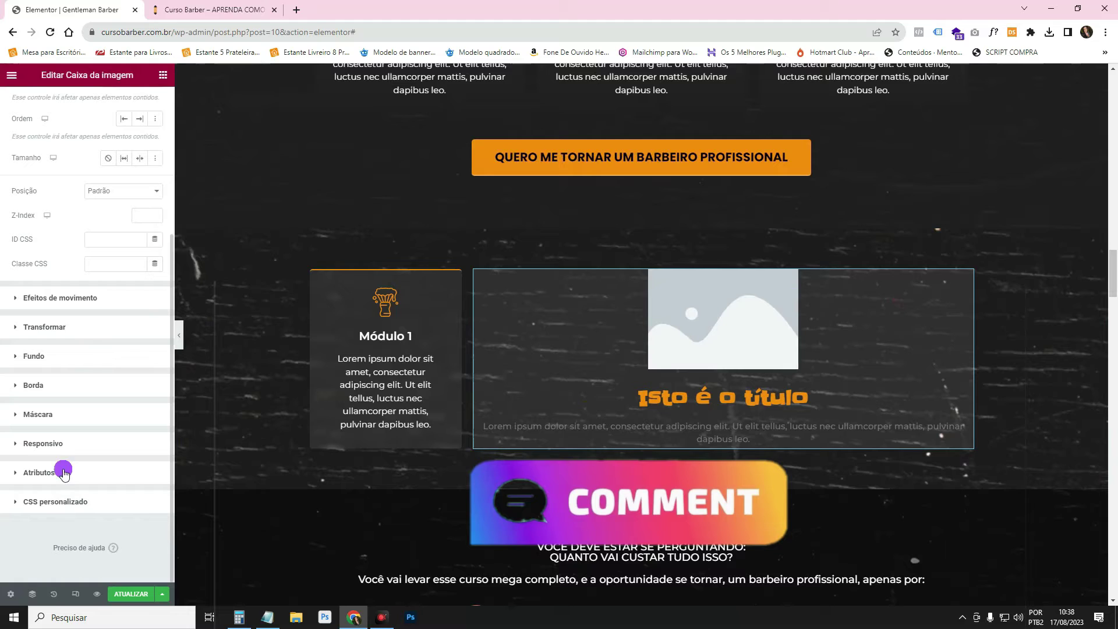
pyautogui.click(58, 501)
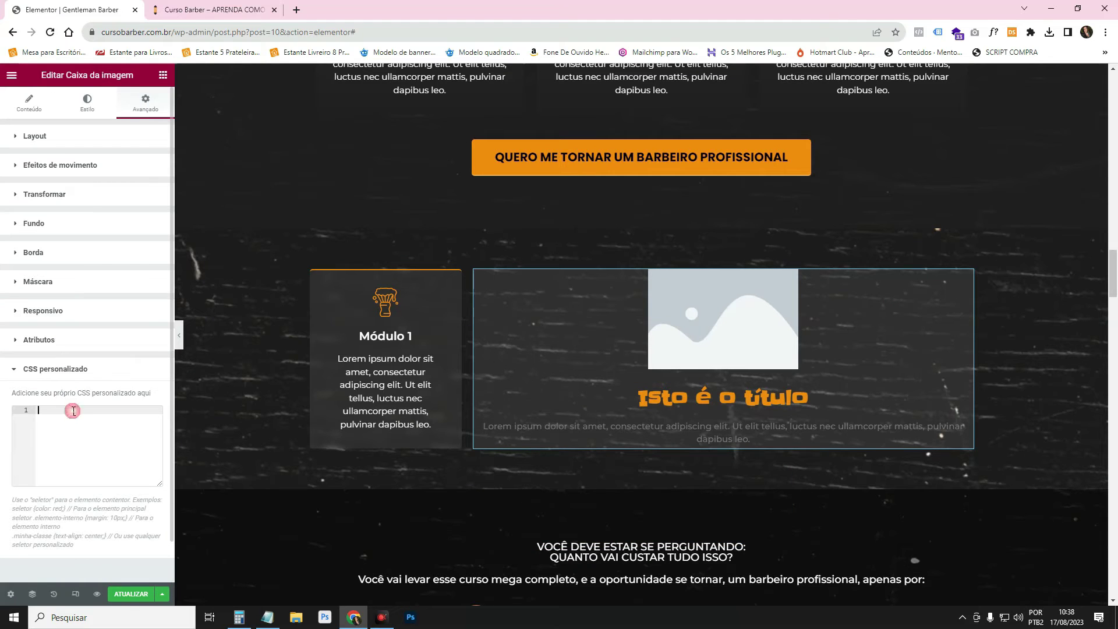
pyautogui.click(179, 335)
pyautogui.scroll(-1, 445, 375)
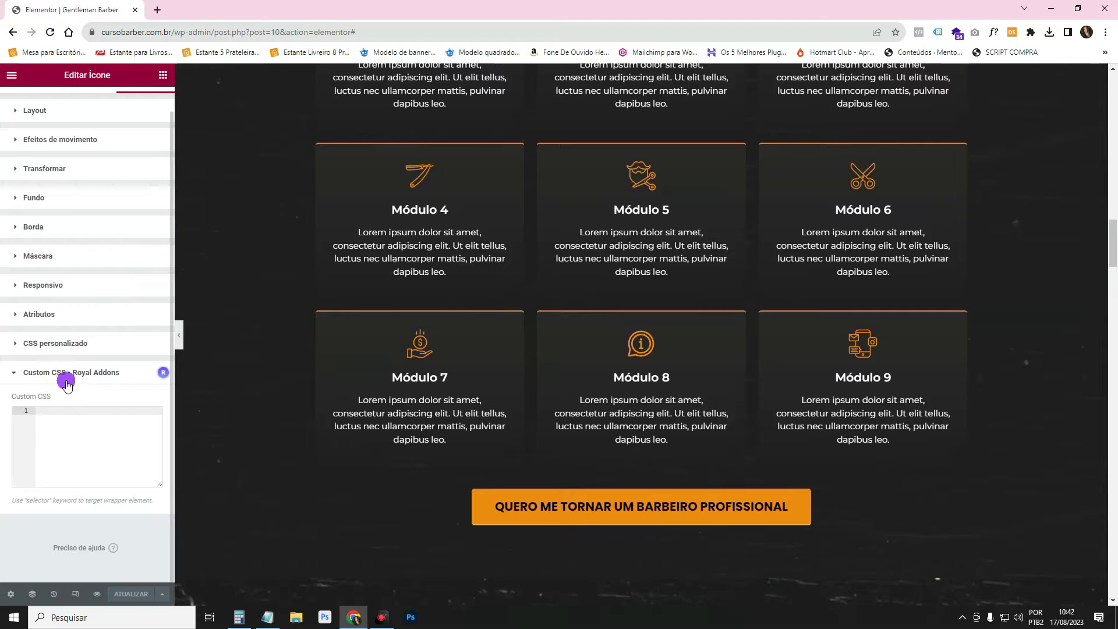
pyautogui.click(15, 374)
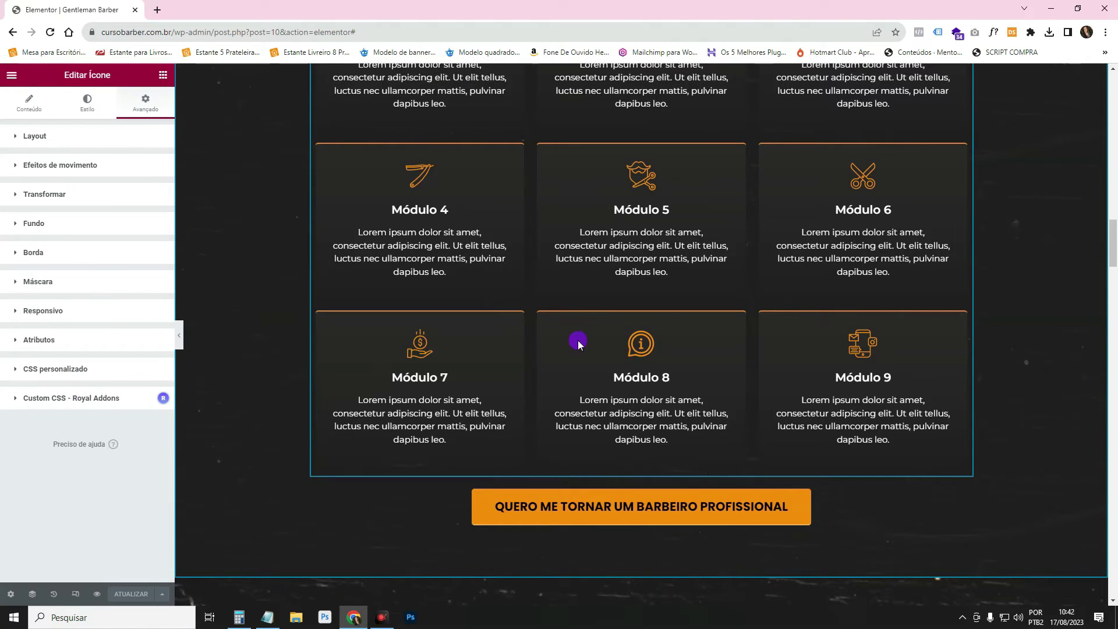
pyautogui.scroll(-6, 578, 341)
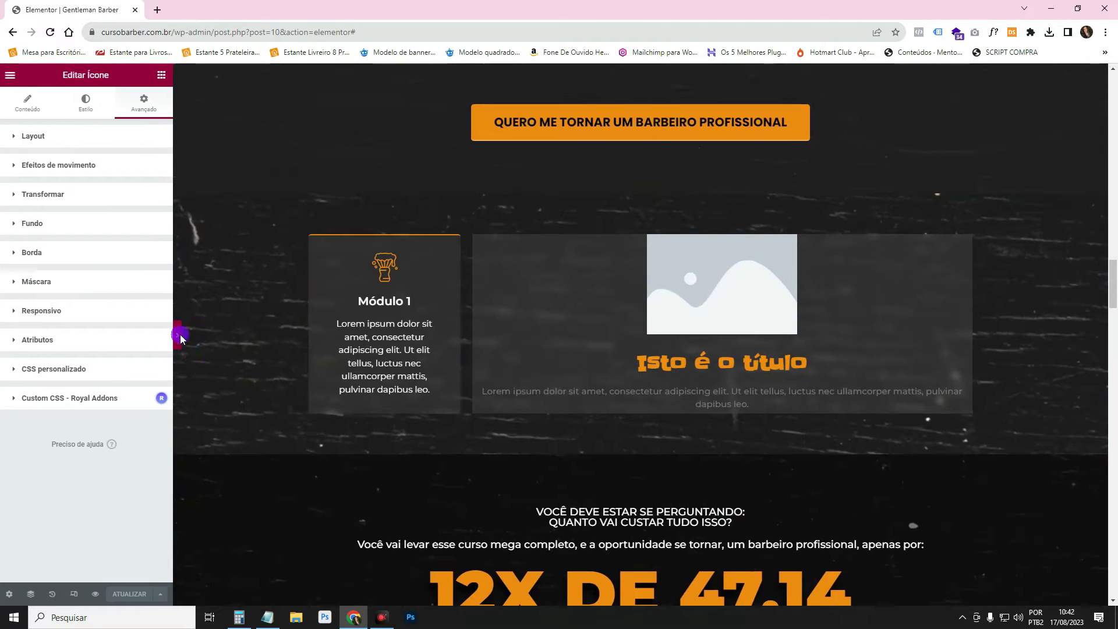
pyautogui.click(178, 336)
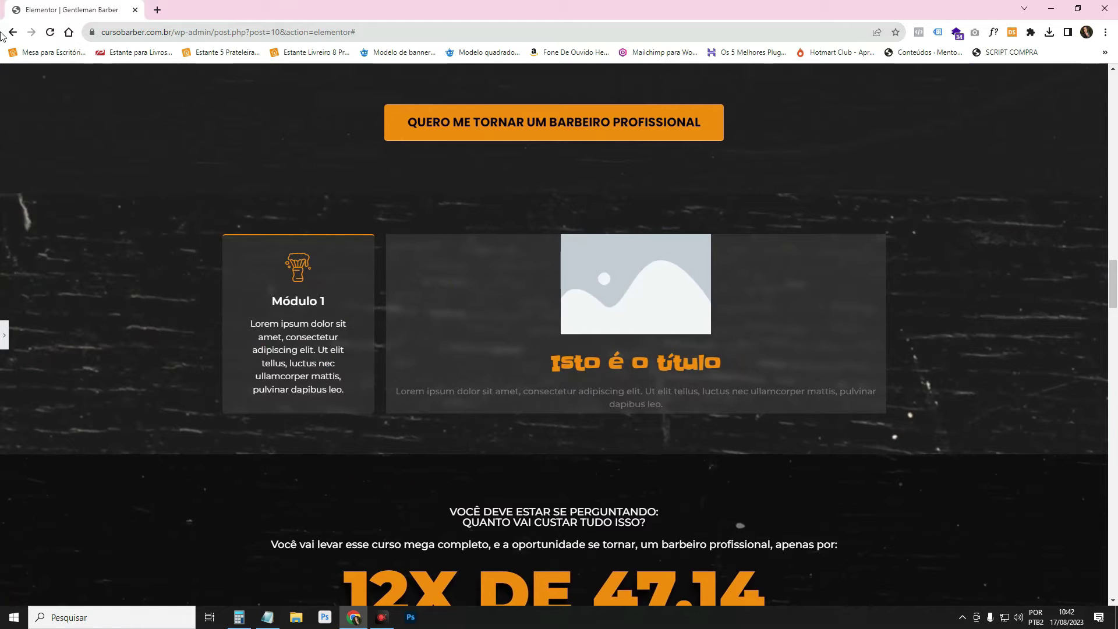
# Reselect the Módulo 1 card and review its Avançado settings
pyautogui.click(5, 335)
pyautogui.click(294, 314)
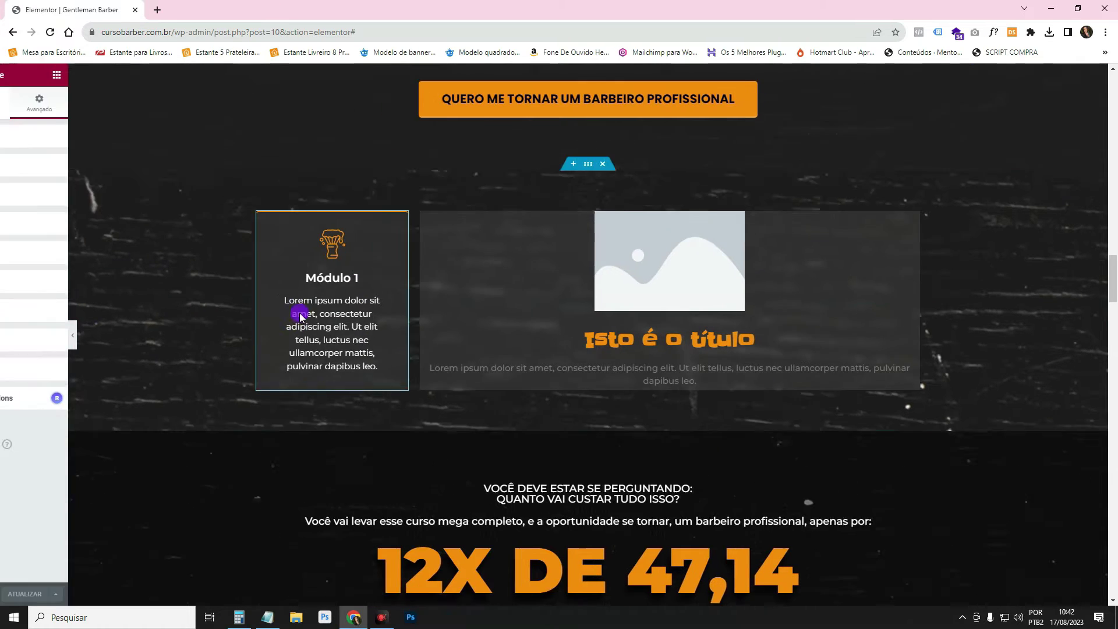
pyautogui.click(145, 102)
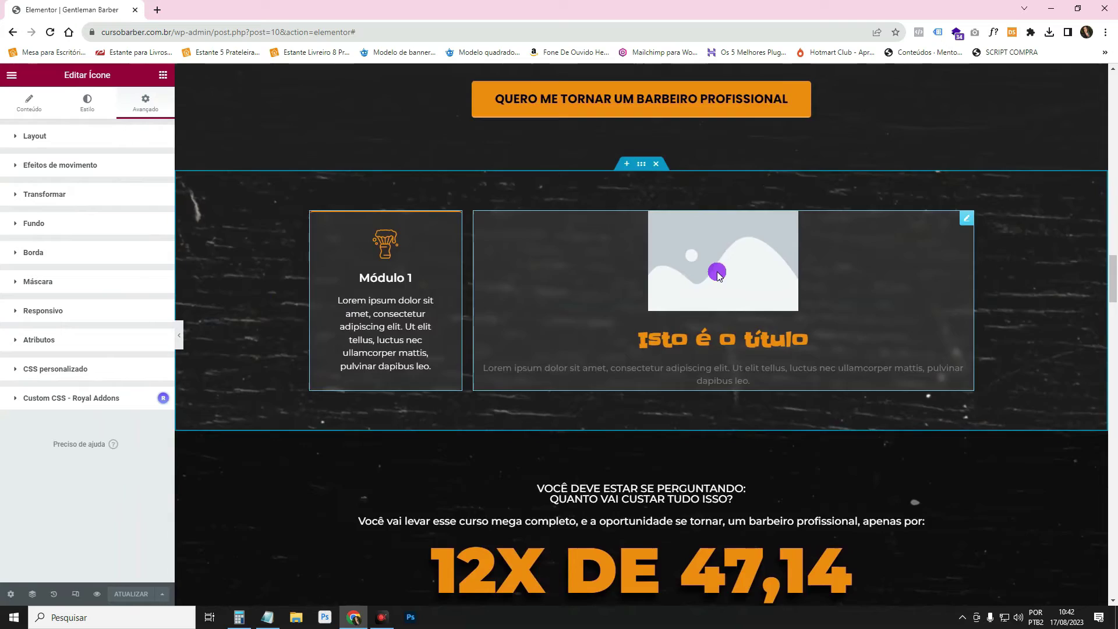
pyautogui.scroll(6, 723, 269)
pyautogui.scroll(-7, 661, 260)
pyautogui.scroll(4, 355, 415)
pyautogui.scroll(10, 658, 310)
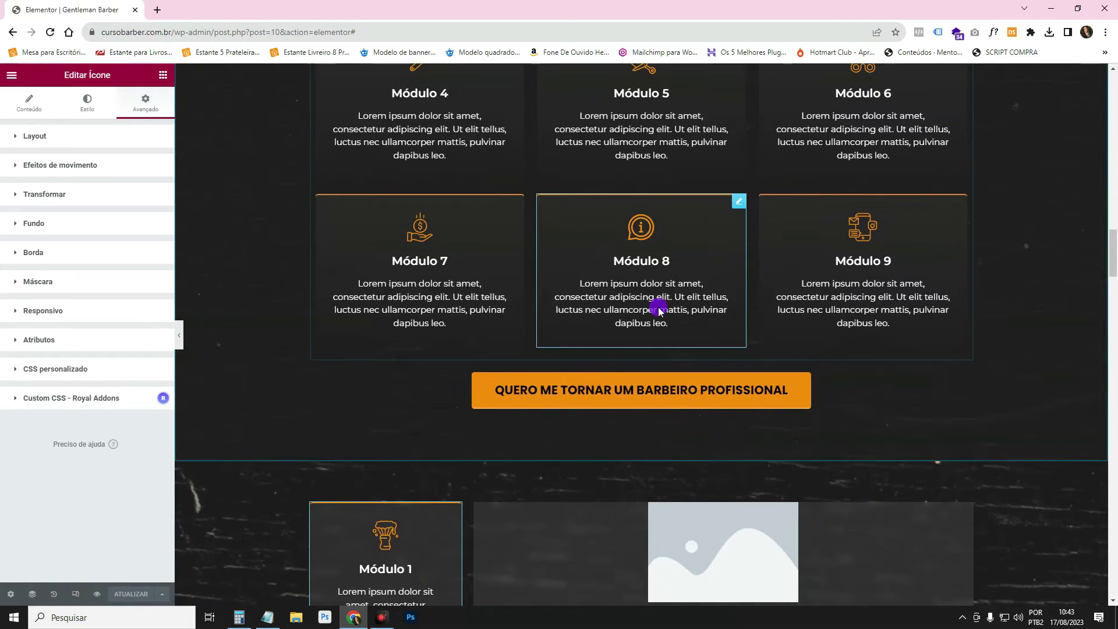
pyautogui.scroll(-10, 579, 294)
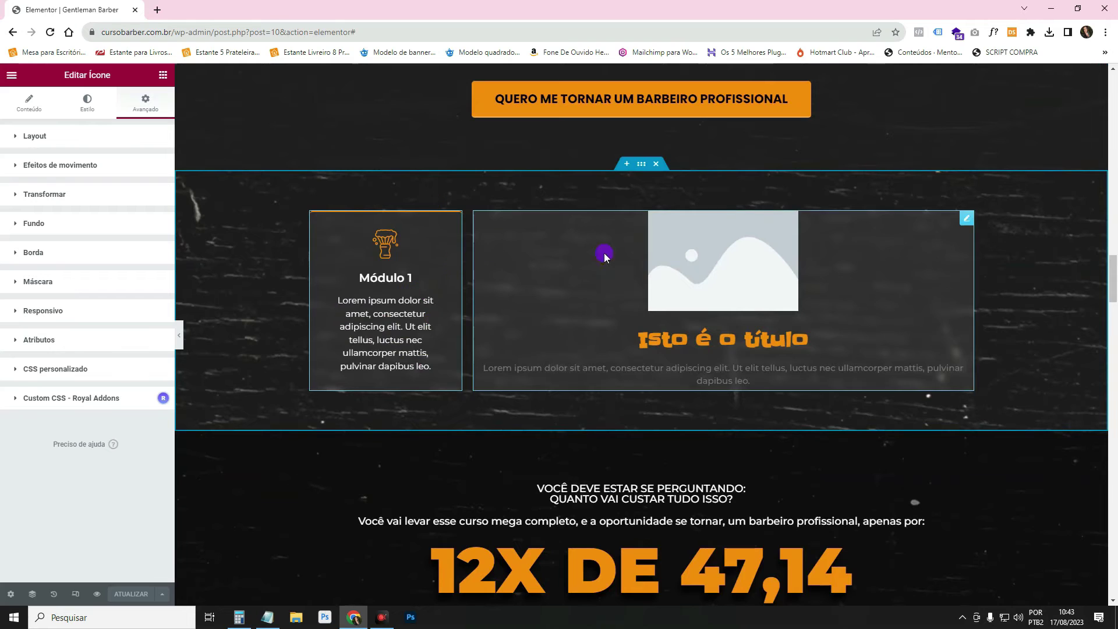
# Delete the image card and duplicate the Módulo 1 card twice
pyautogui.rightClick(452, 224)
pyautogui.rightClick(574, 449)
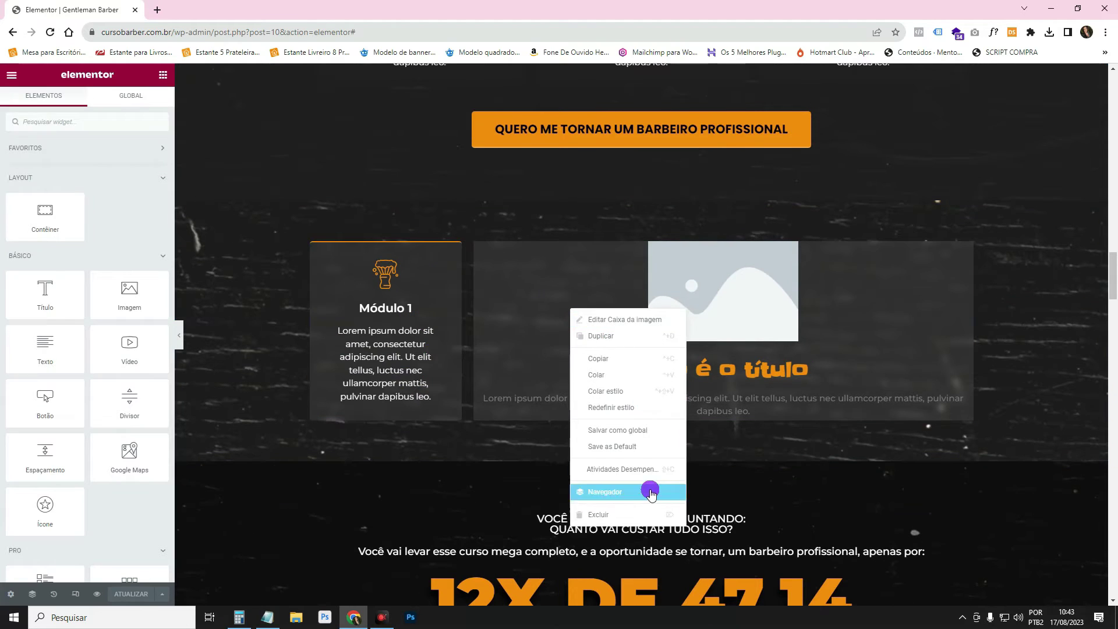
pyautogui.click(645, 586)
pyautogui.rightClick(477, 319)
pyautogui.click(493, 340)
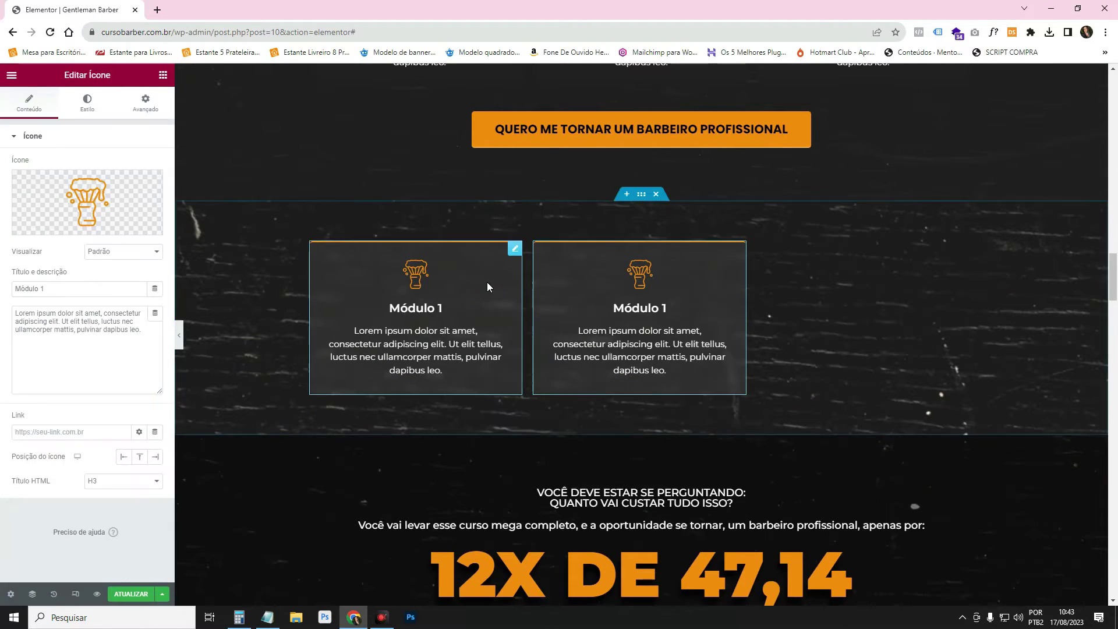
pyautogui.rightClick(486, 282)
pyautogui.click(494, 307)
# Set the black-and-white barber photo as the section's background image, then preview
pyautogui.click(641, 198)
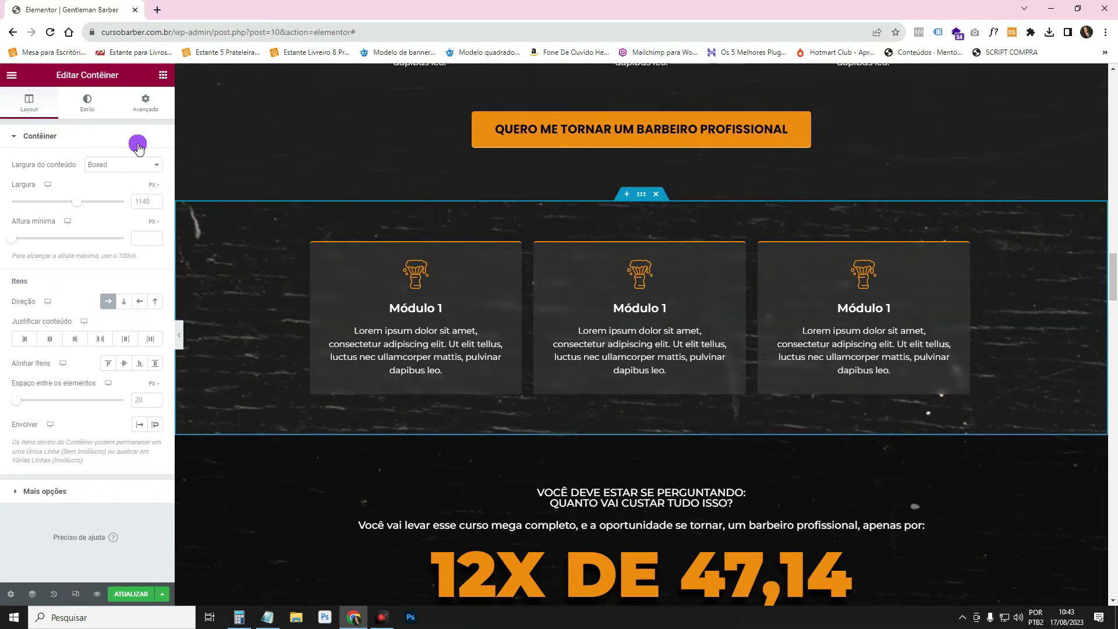
pyautogui.click(86, 103)
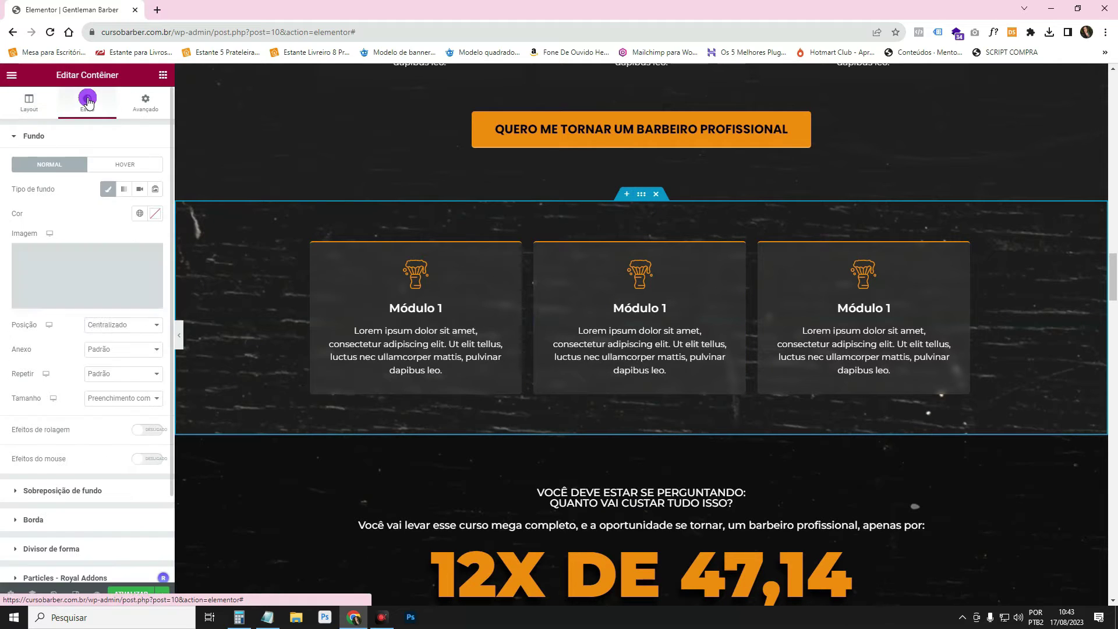
pyautogui.click(104, 276)
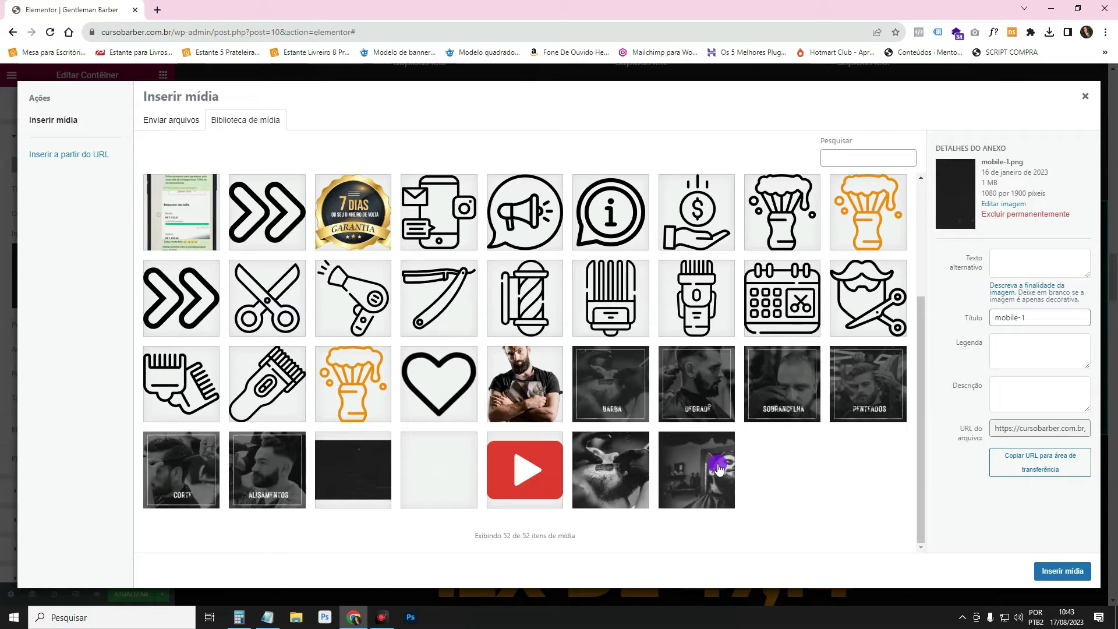
pyautogui.click(719, 468)
pyautogui.click(1066, 570)
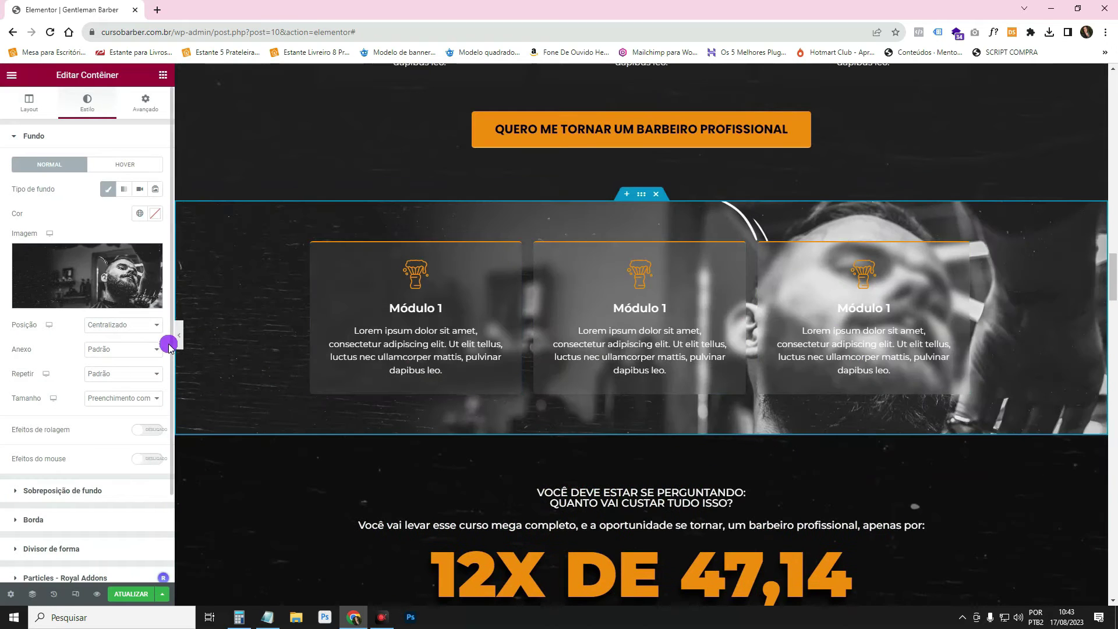
pyautogui.click(180, 333)
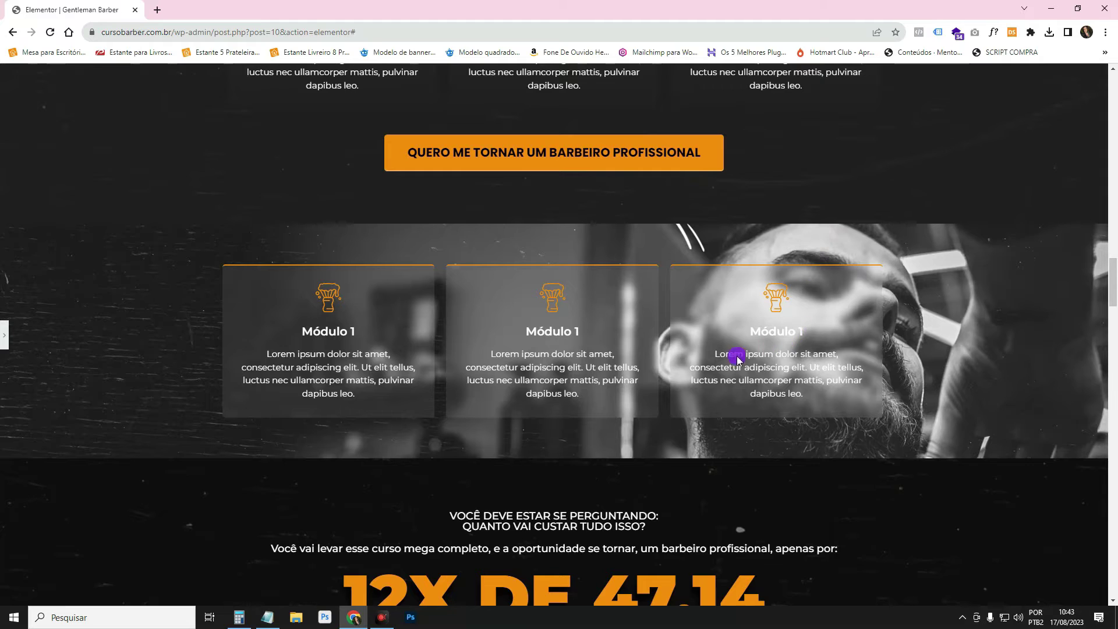
# Raise the third Módulo 1 card's white background opacity to #FFFFFF33, then preview
pyautogui.click(3, 337)
pyautogui.click(958, 248)
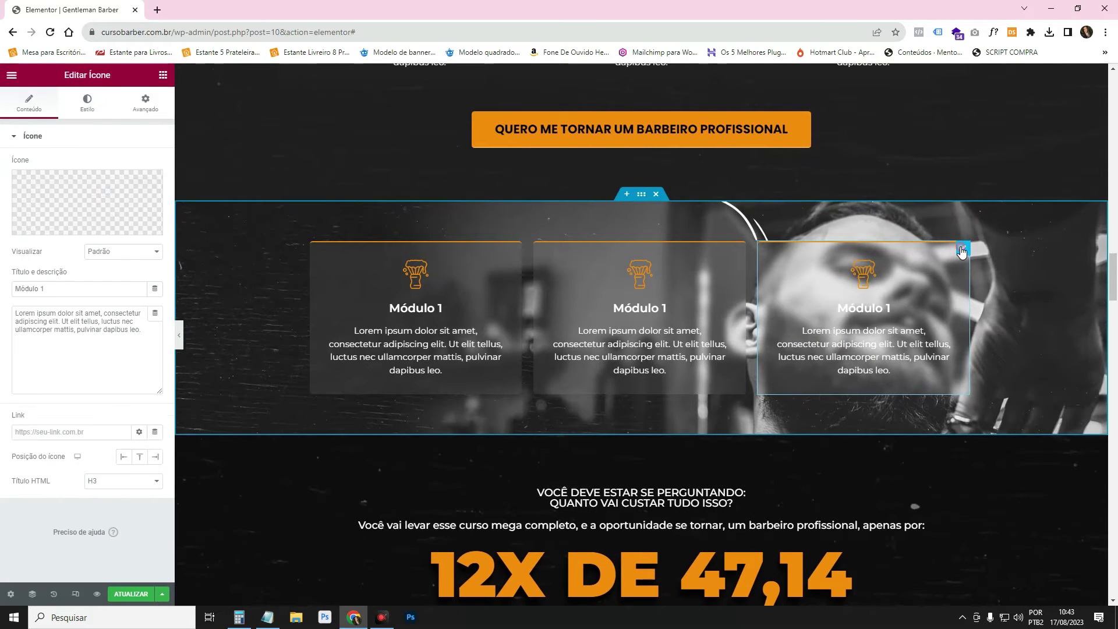
pyautogui.click(145, 112)
pyautogui.scroll(-5, 94, 295)
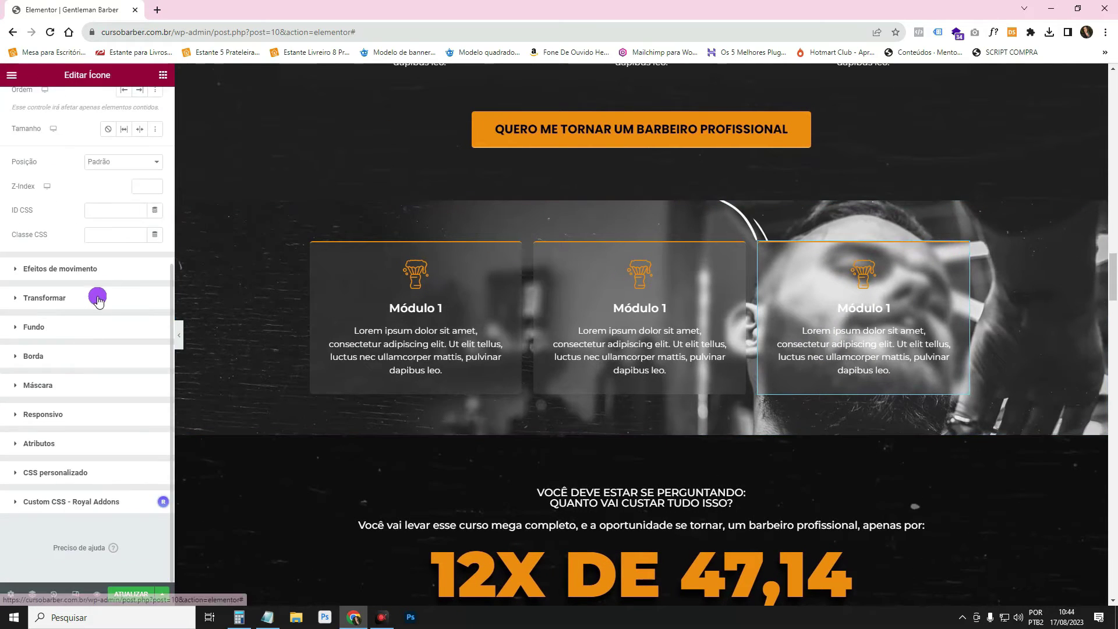
pyautogui.click(46, 327)
pyautogui.click(155, 300)
pyautogui.click(32, 463)
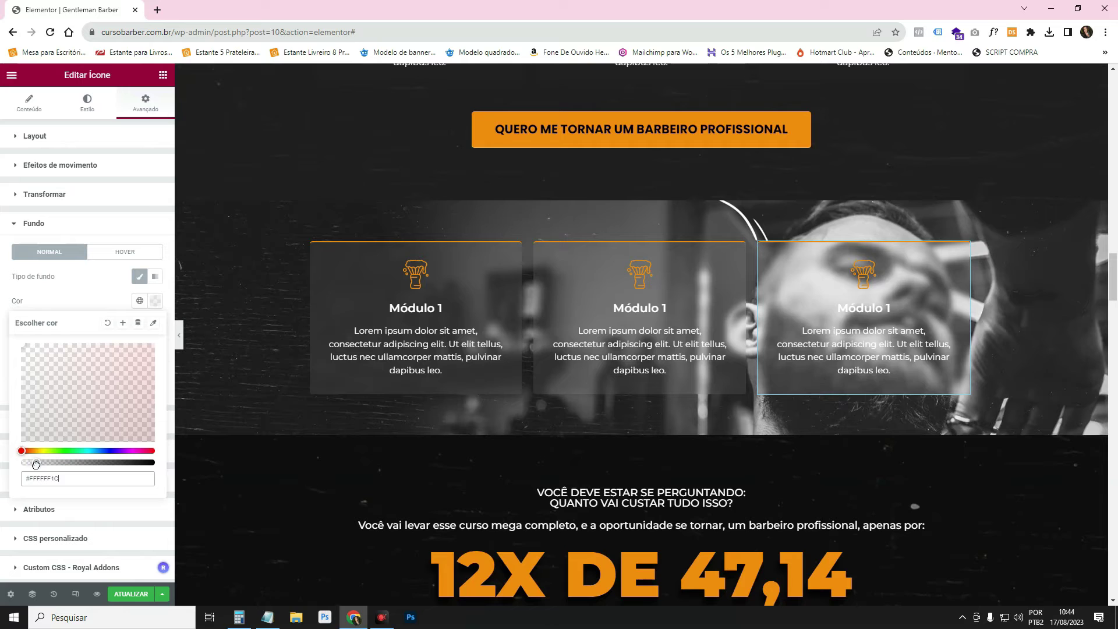
pyautogui.moveTo(35, 463); pyautogui.dragTo(48, 463)
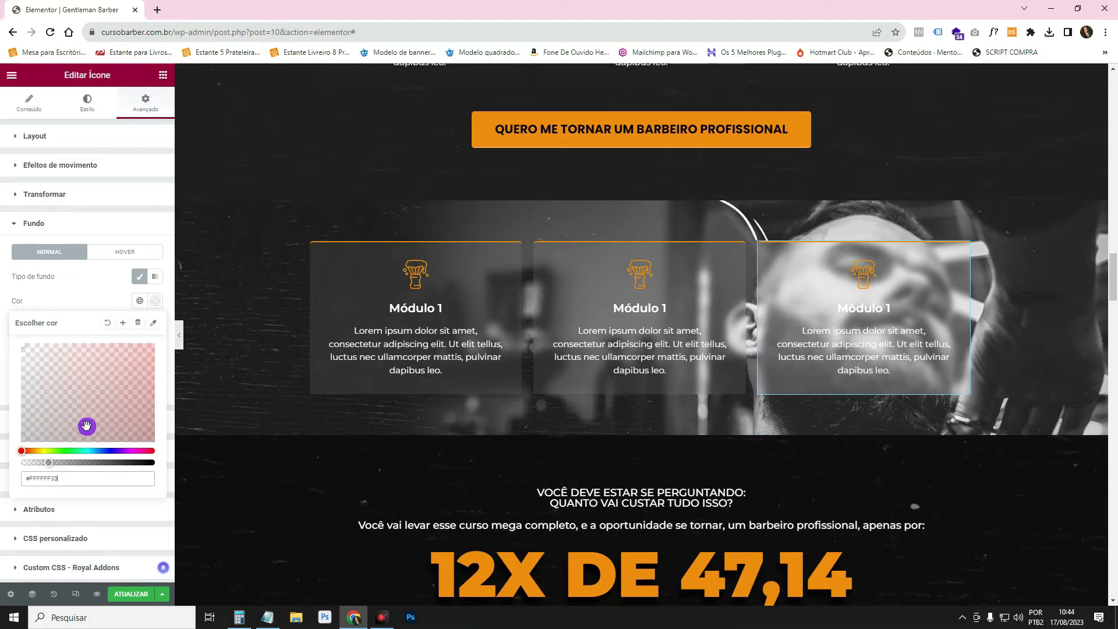
pyautogui.click(179, 332)
pyautogui.click(179, 332)
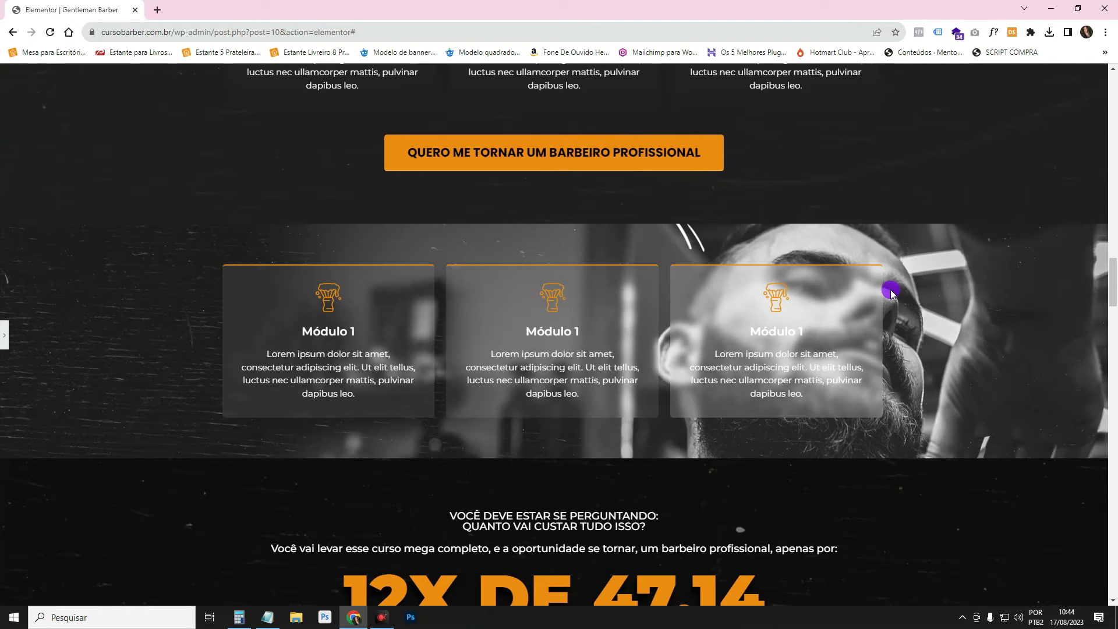
# Scroll the canvas to the three Módulo cards over the barber photo
pyautogui.click(5, 336)
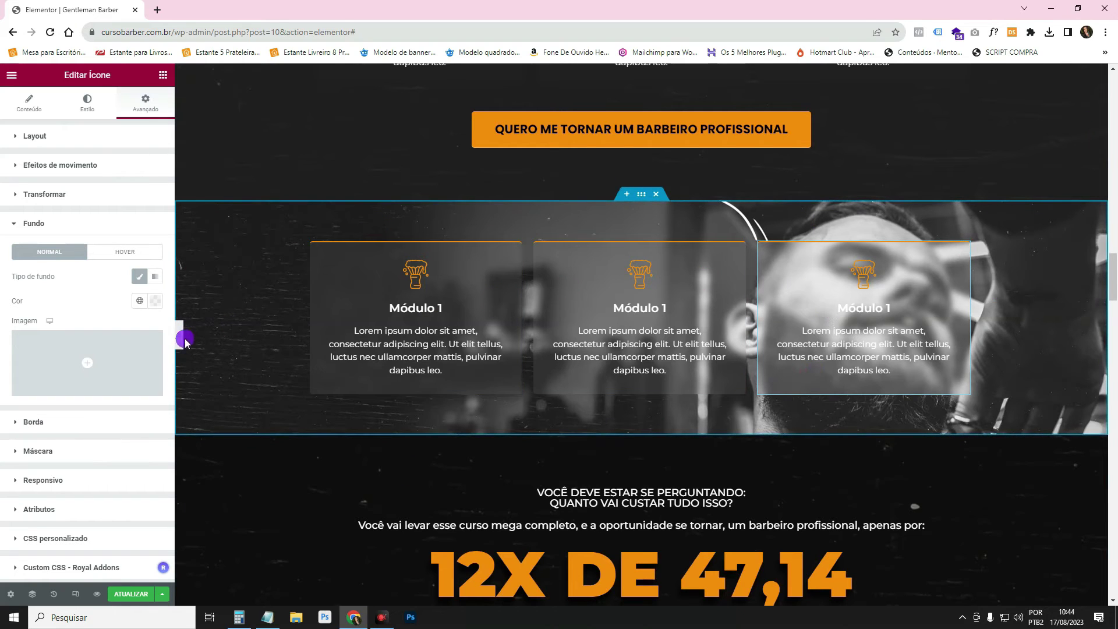
pyautogui.scroll(-5, 910, 360)
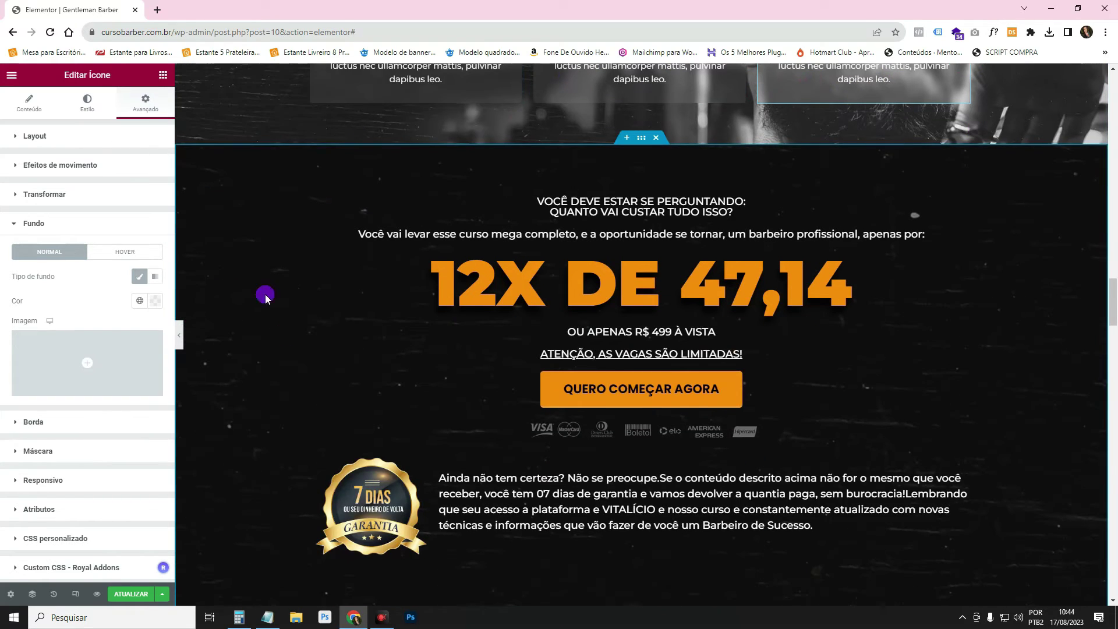
pyautogui.scroll(-7, 698, 375)
pyautogui.scroll(-7, 465, 326)
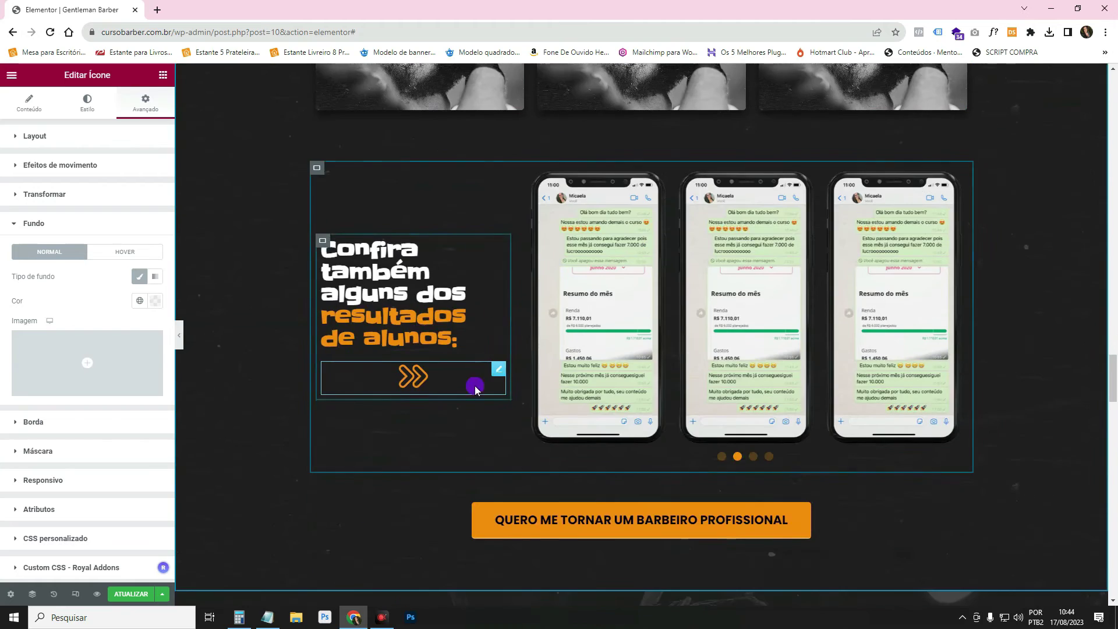
pyautogui.scroll(15, 710, 253)
pyautogui.scroll(-4, 710, 256)
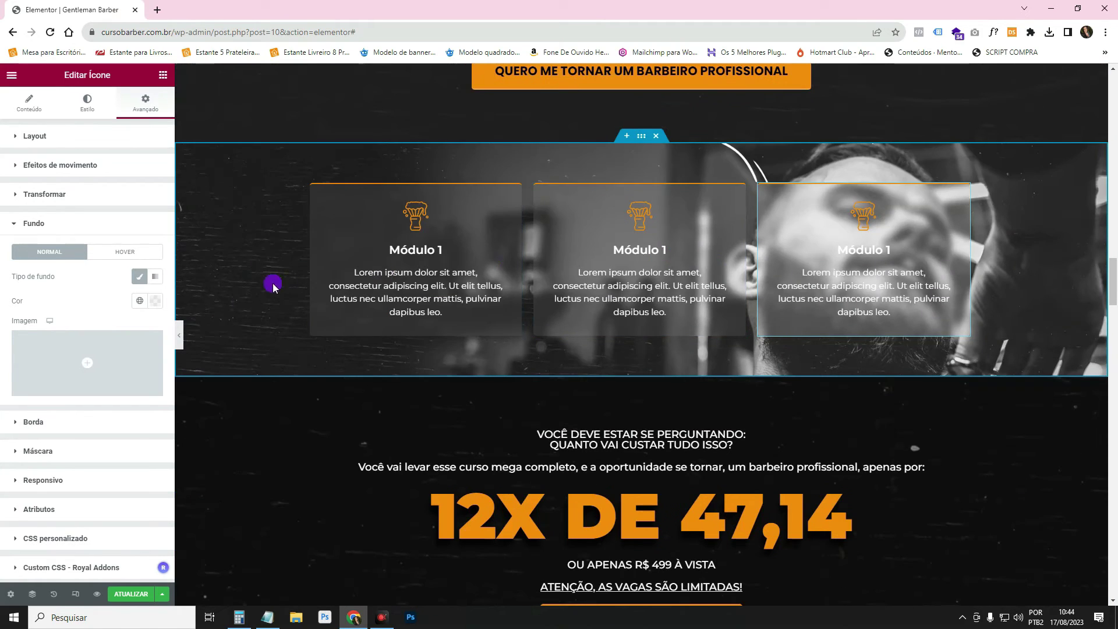
pyautogui.scroll(2, 188, 336)
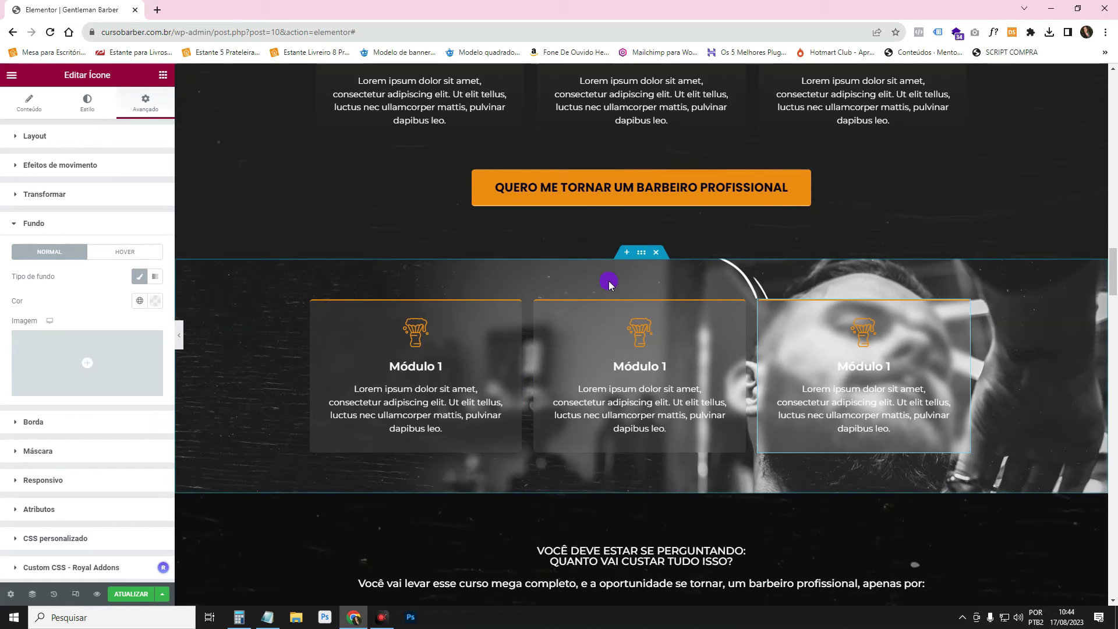
# Delete the third Módulo card and paste the backdrop blur rule into the cards section's custom CSS
pyautogui.rightClick(825, 322)
pyautogui.click(874, 526)
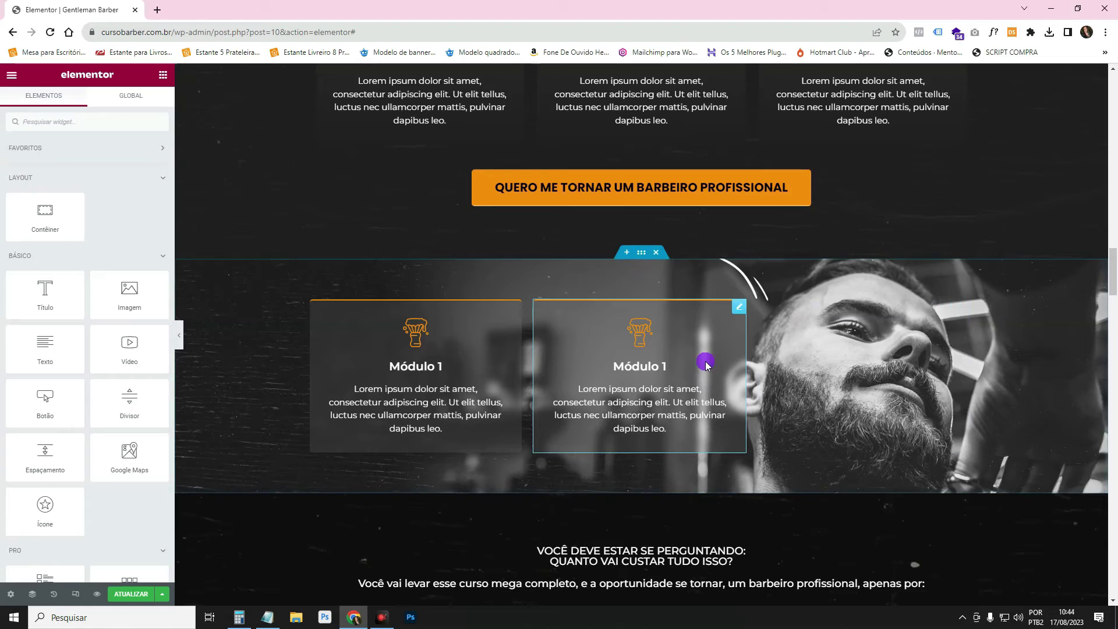
pyautogui.click(641, 252)
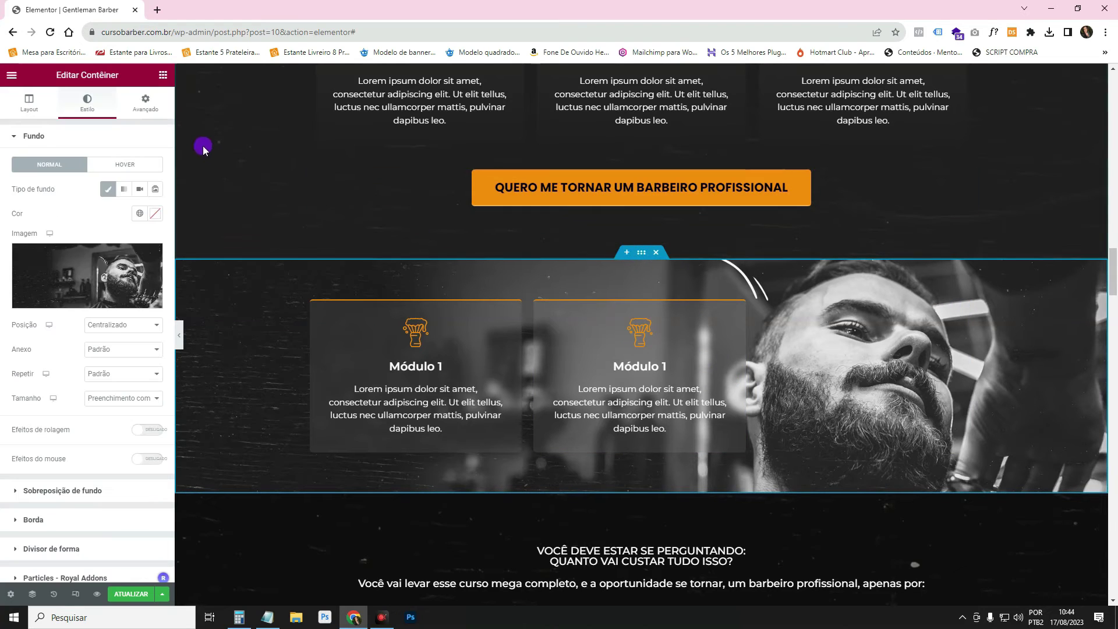
pyautogui.click(146, 94)
pyautogui.scroll(-3, 108, 386)
pyautogui.scroll(-2, 108, 385)
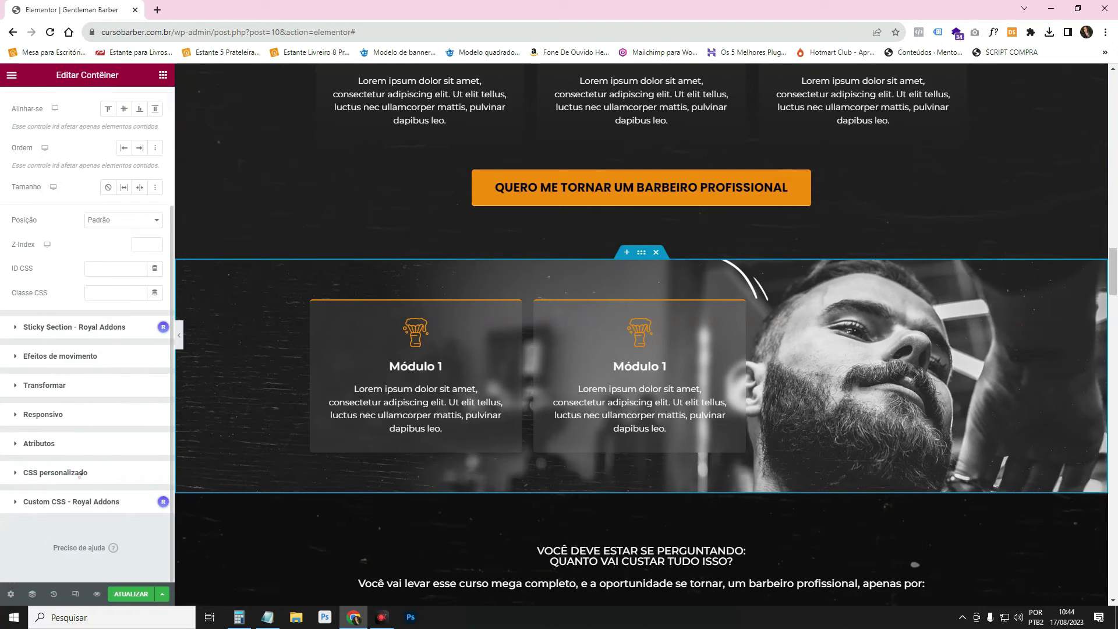
pyautogui.click(80, 472)
pyautogui.click(69, 377)
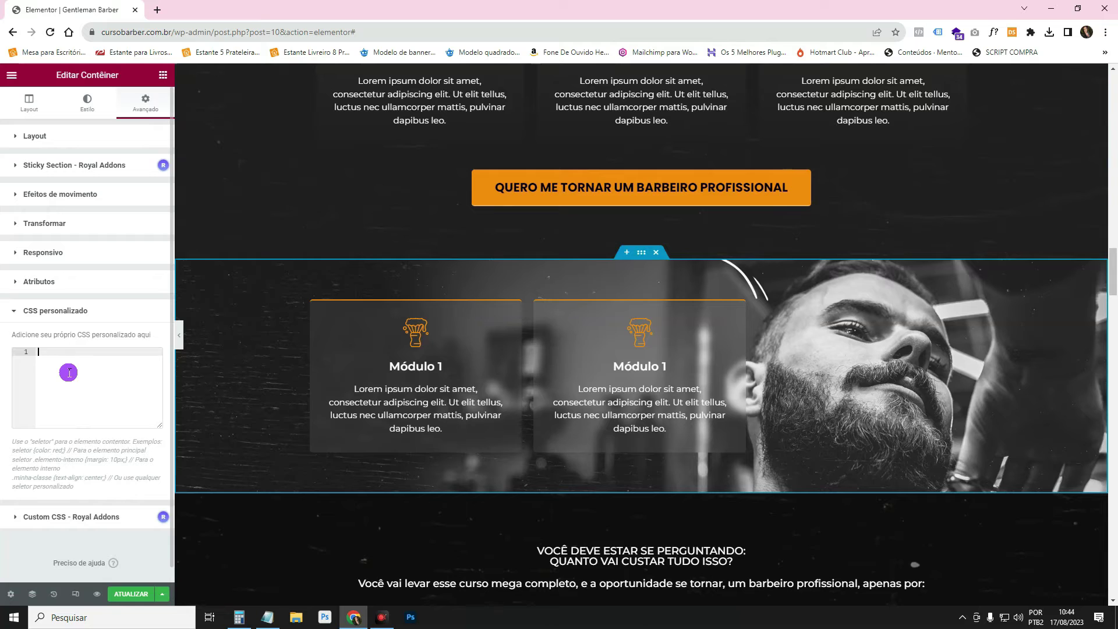
pyautogui.write('selector{     backdrop-filter: blur(5px); }')
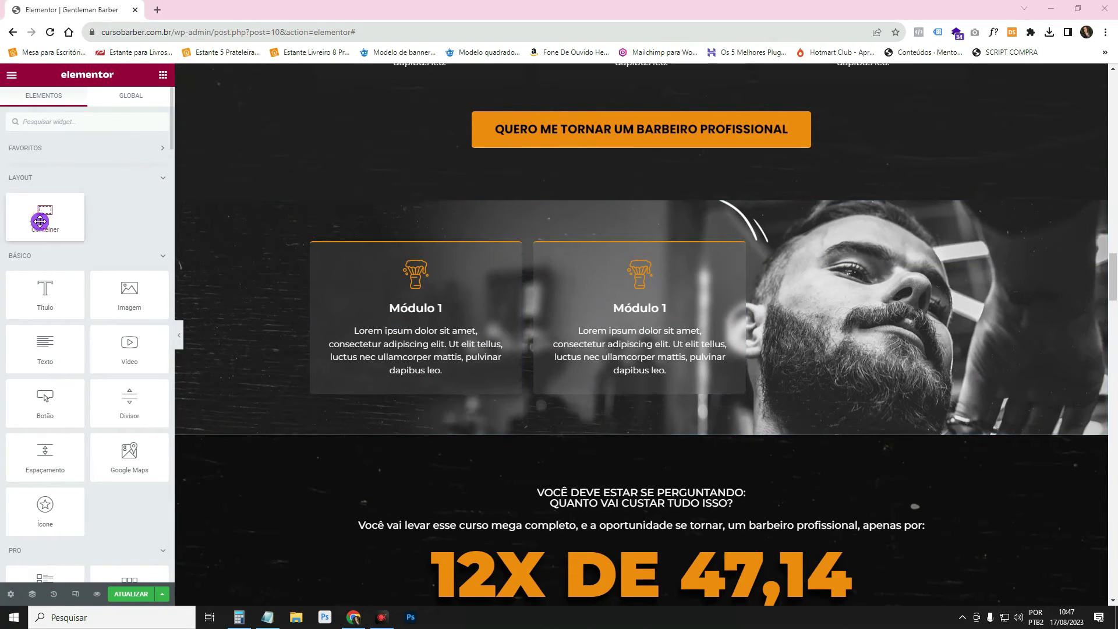
# Add a new container to the cards section with a Título heading inside it
pyautogui.moveTo(50, 218); pyautogui.dragTo(430, 293)
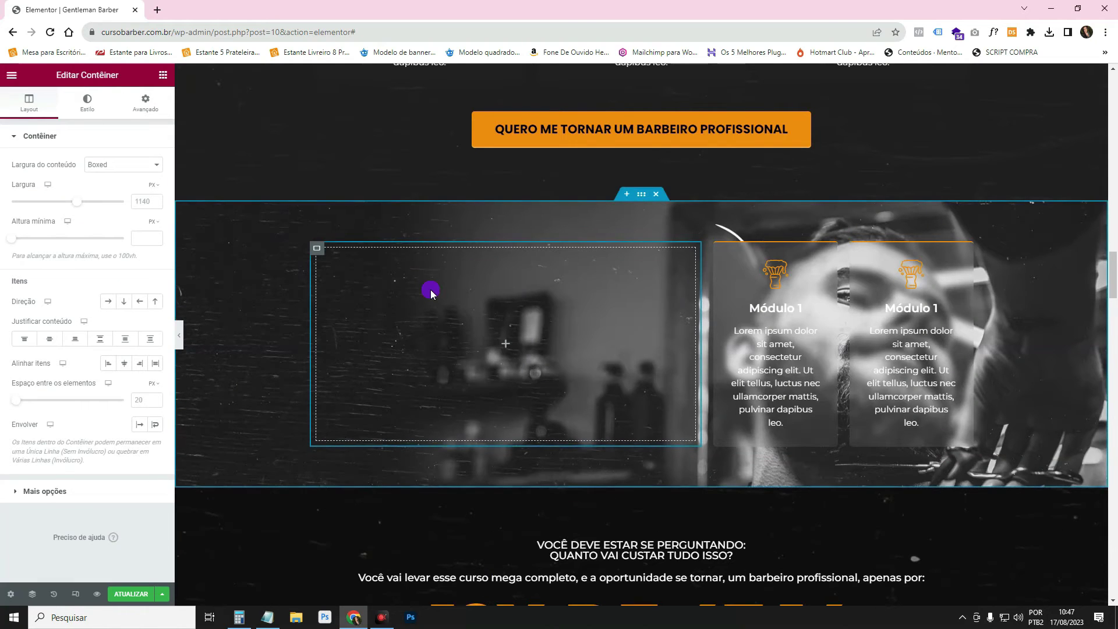
pyautogui.click(163, 74)
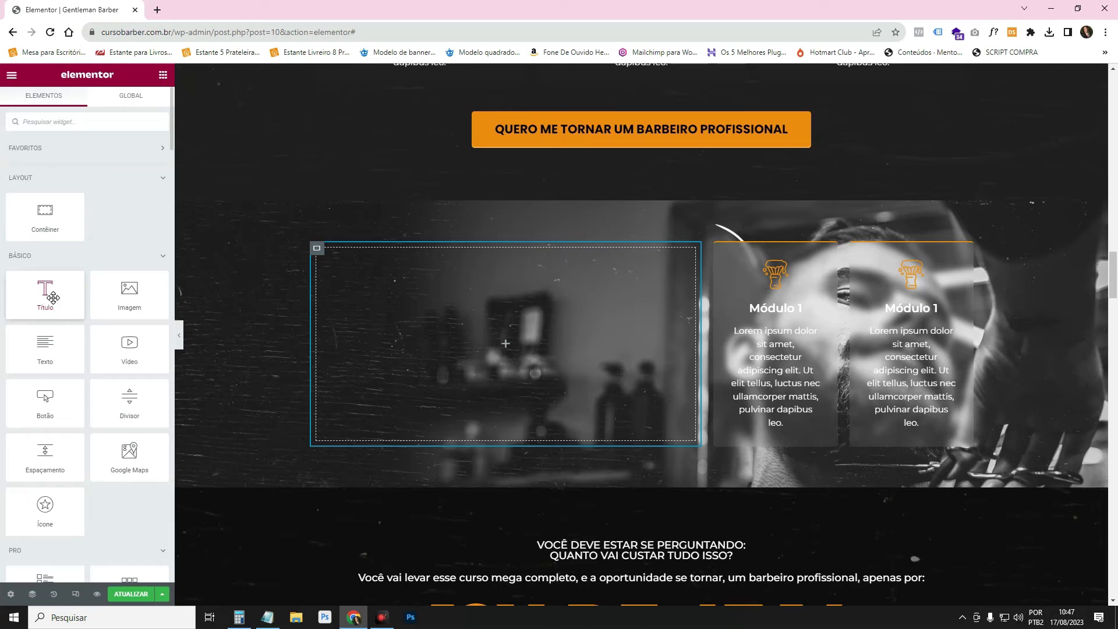
pyautogui.moveTo(53, 299); pyautogui.dragTo(403, 320)
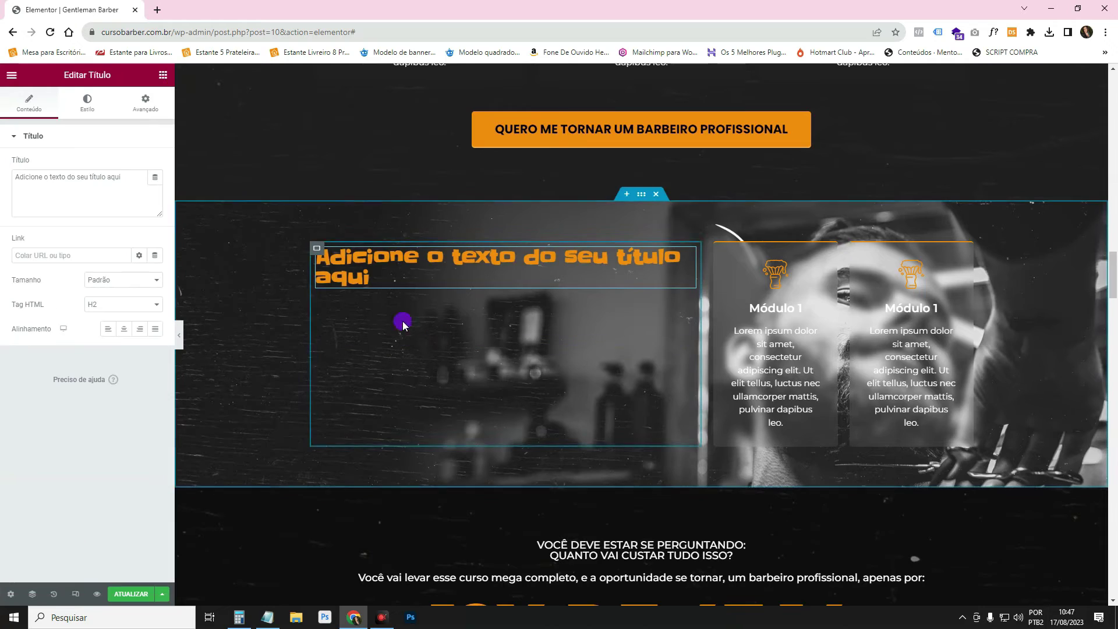
# Give the new container a classic white background at near-full transparency (#FFFFFF12)
pyautogui.click(317, 251)
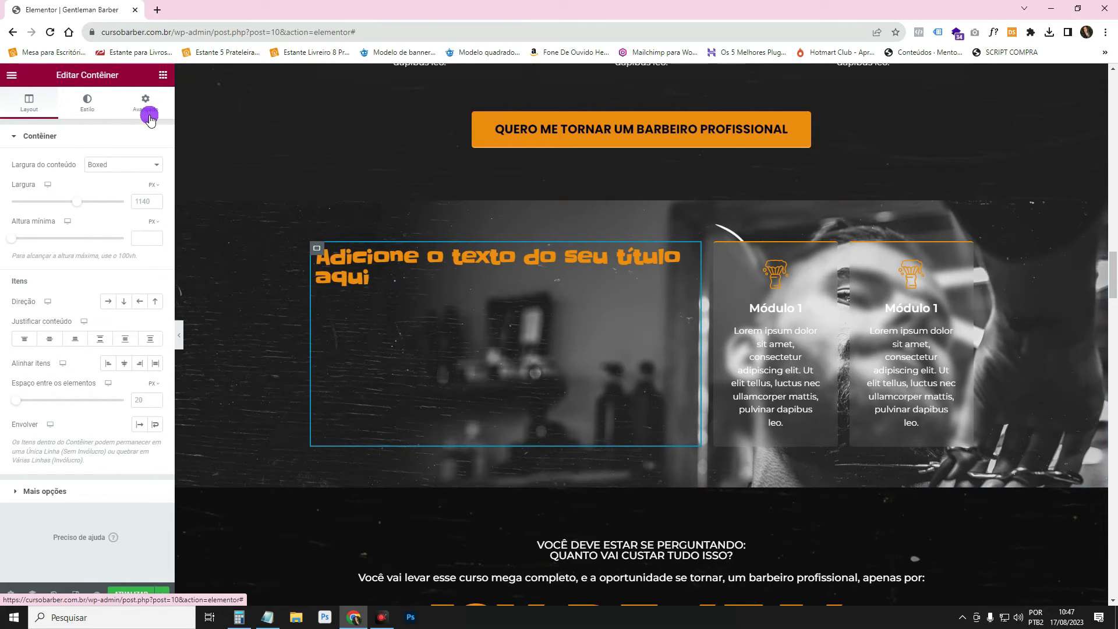
pyautogui.click(85, 105)
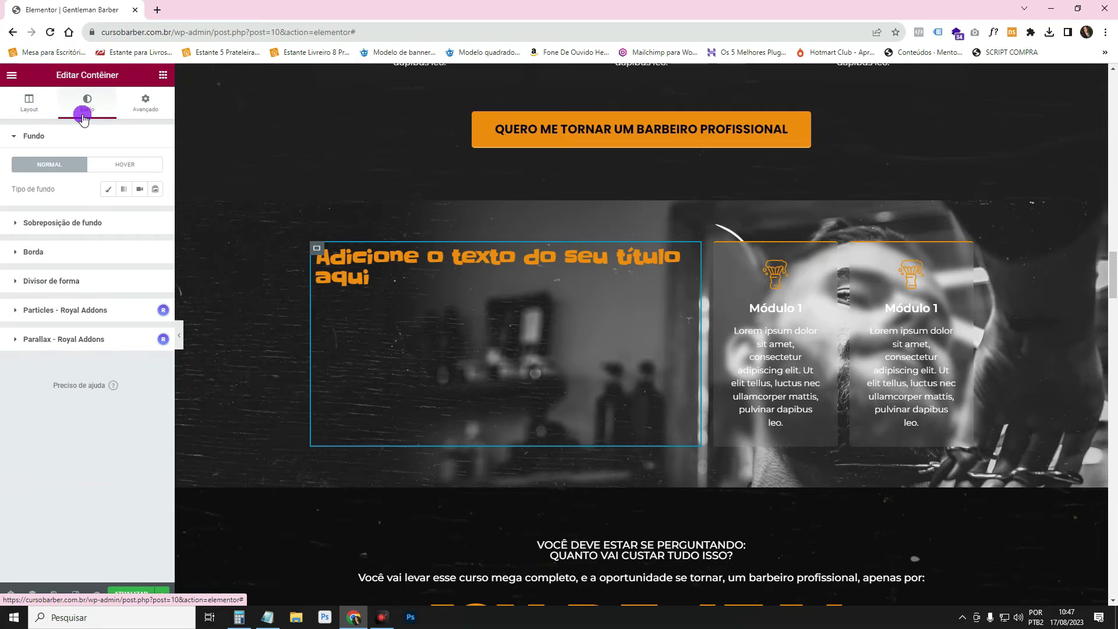
pyautogui.click(106, 191)
pyautogui.click(151, 215)
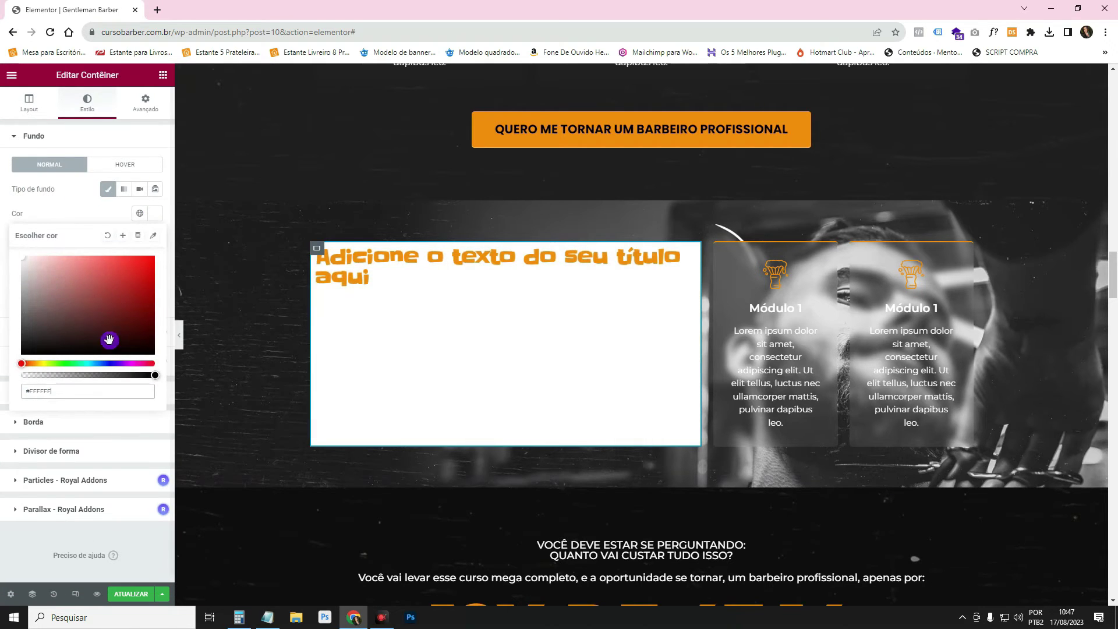
pyautogui.moveTo(155, 376); pyautogui.dragTo(32, 385)
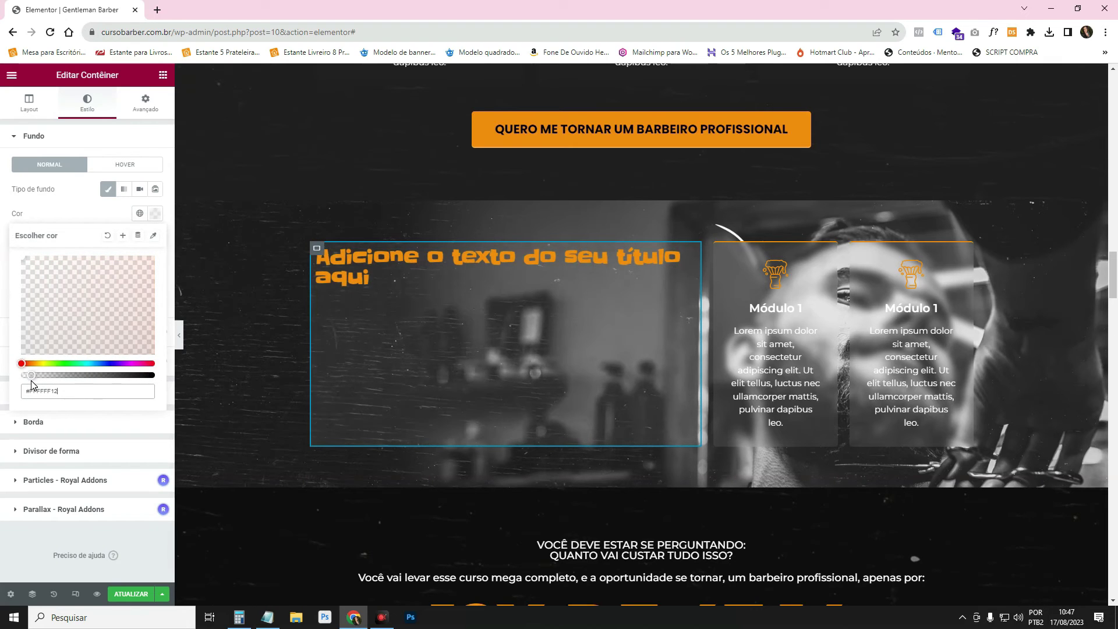
# Paste the backdrop-filter: blur(5px) rule into the container's custom CSS and preview it
pyautogui.click(146, 104)
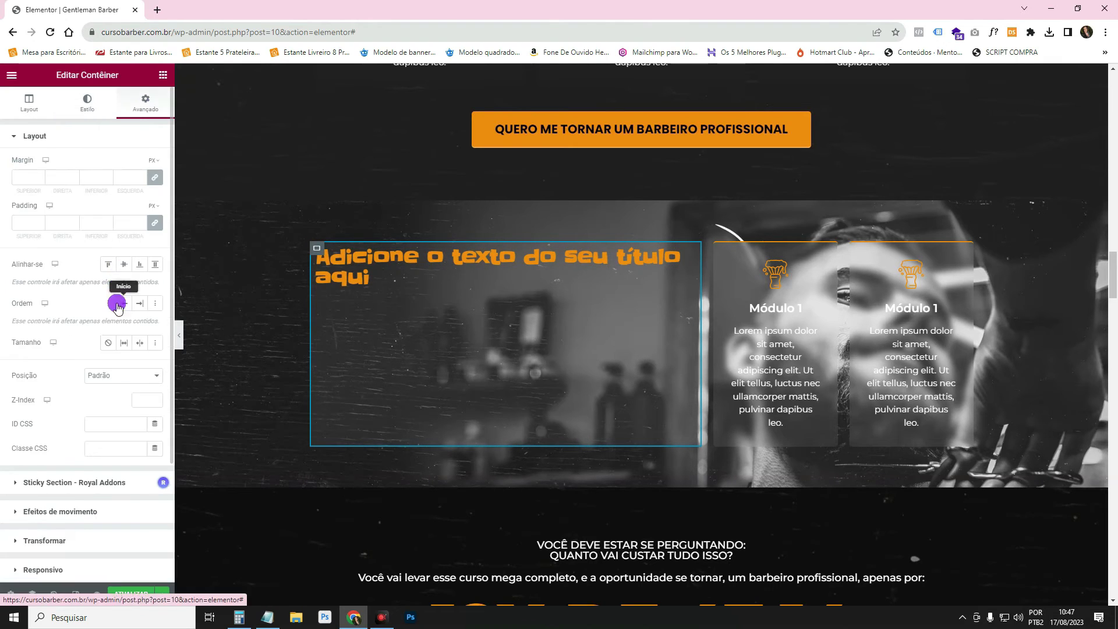
pyautogui.scroll(-3, 116, 379)
pyautogui.click(113, 474)
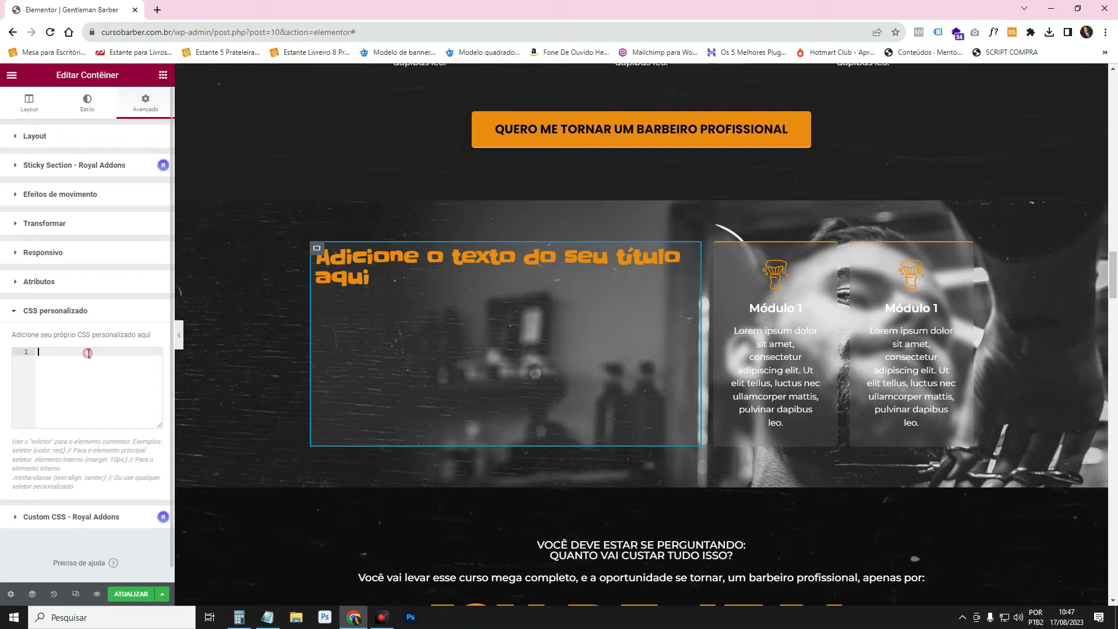
pyautogui.write('selector{     backdrop-filter: blur(5px); }')
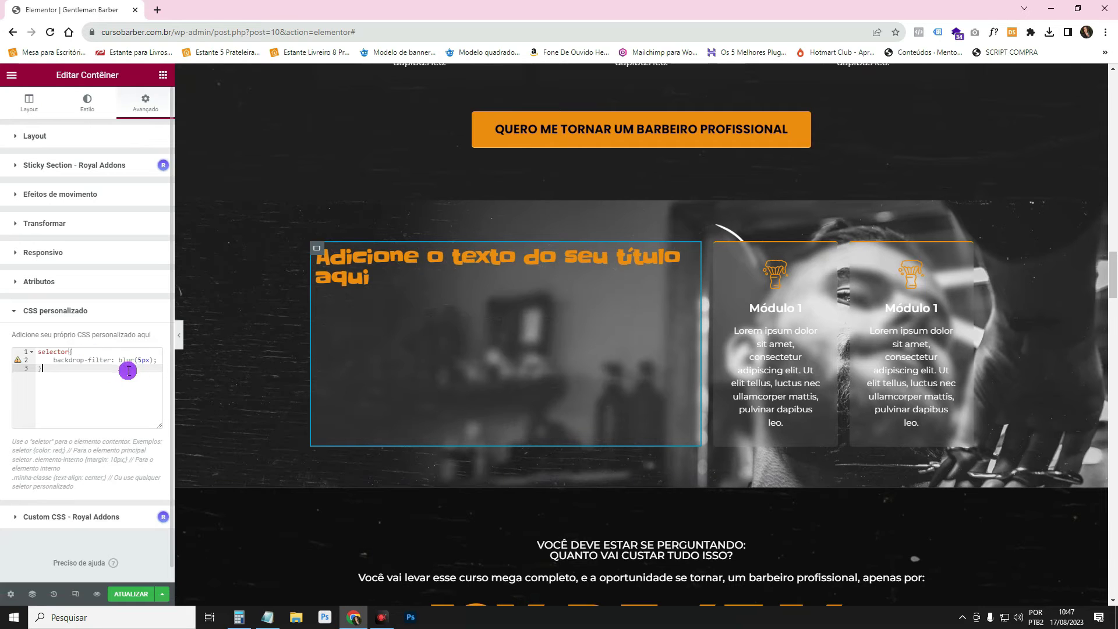
pyautogui.click(181, 336)
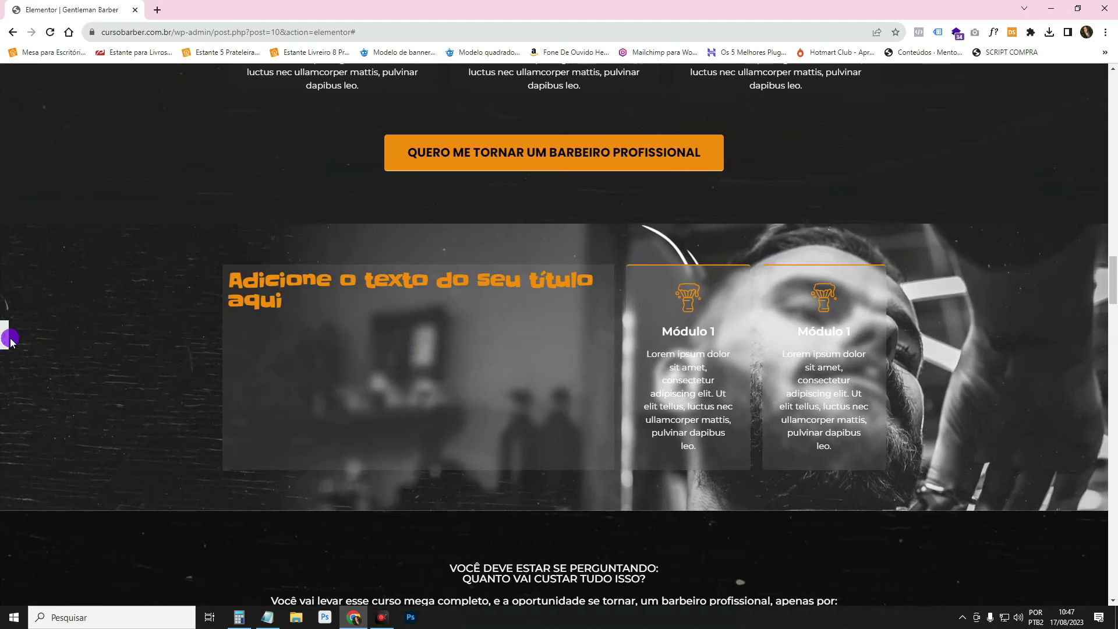
pyautogui.click(10, 339)
# Clear the container's custom CSS and preview the page without the blur for comparison
pyautogui.hotkey('ctrl', 'a')
pyautogui.press('Delete')
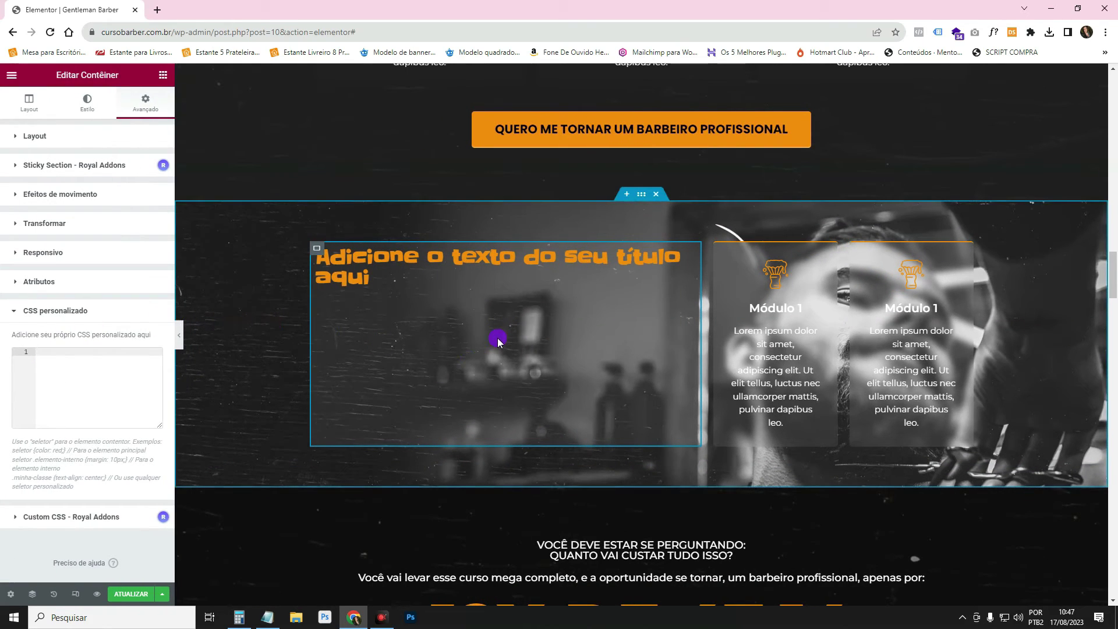
pyautogui.click(52, 353)
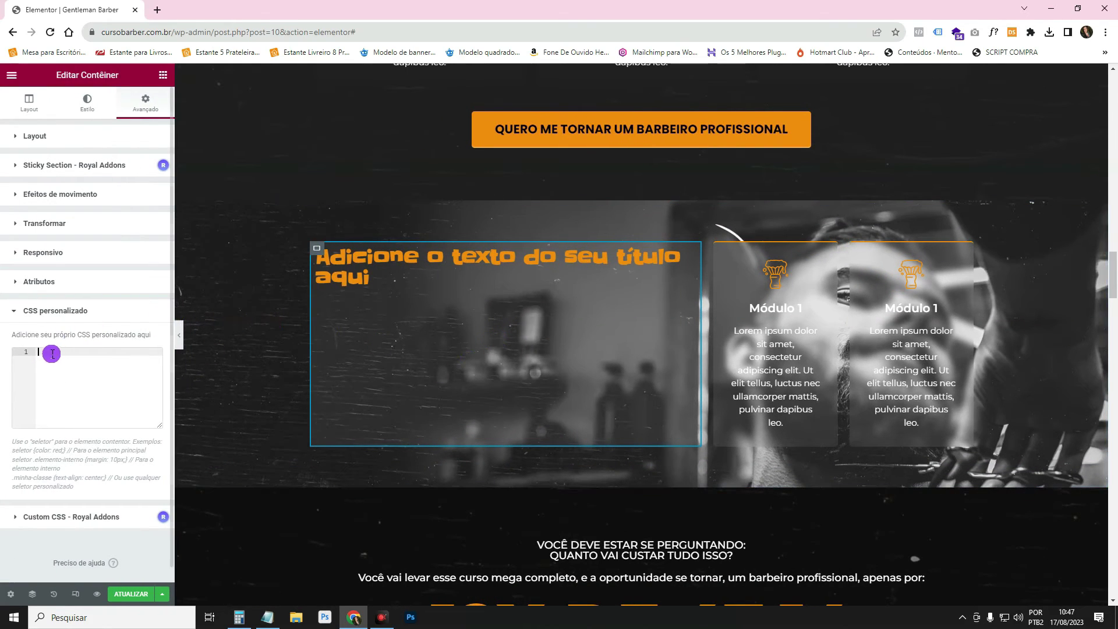
pyautogui.click(180, 336)
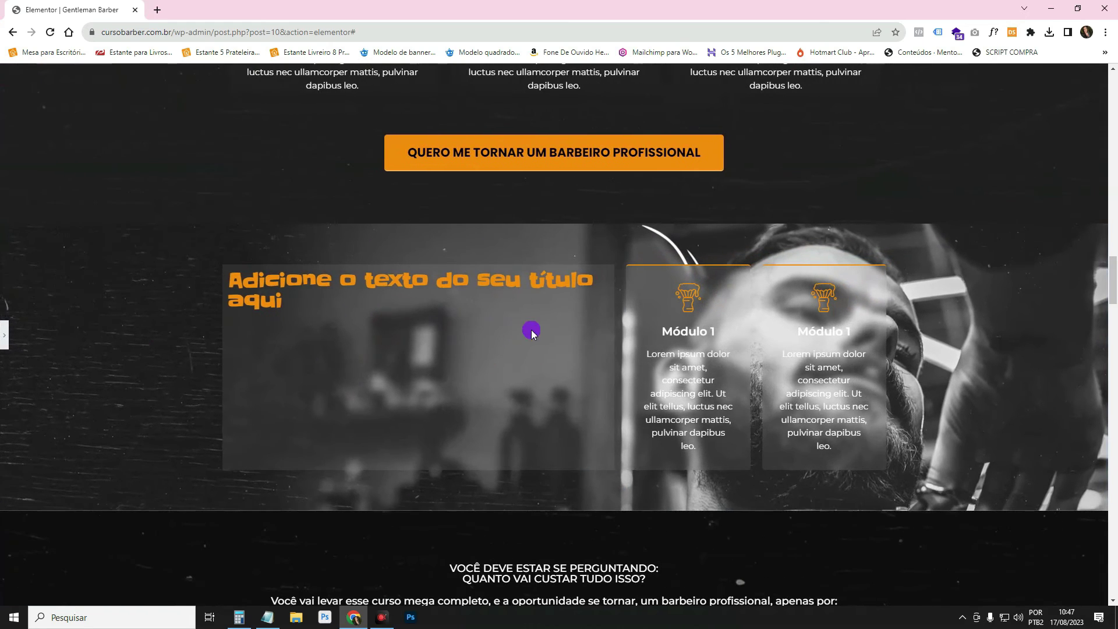
pyautogui.click(3, 334)
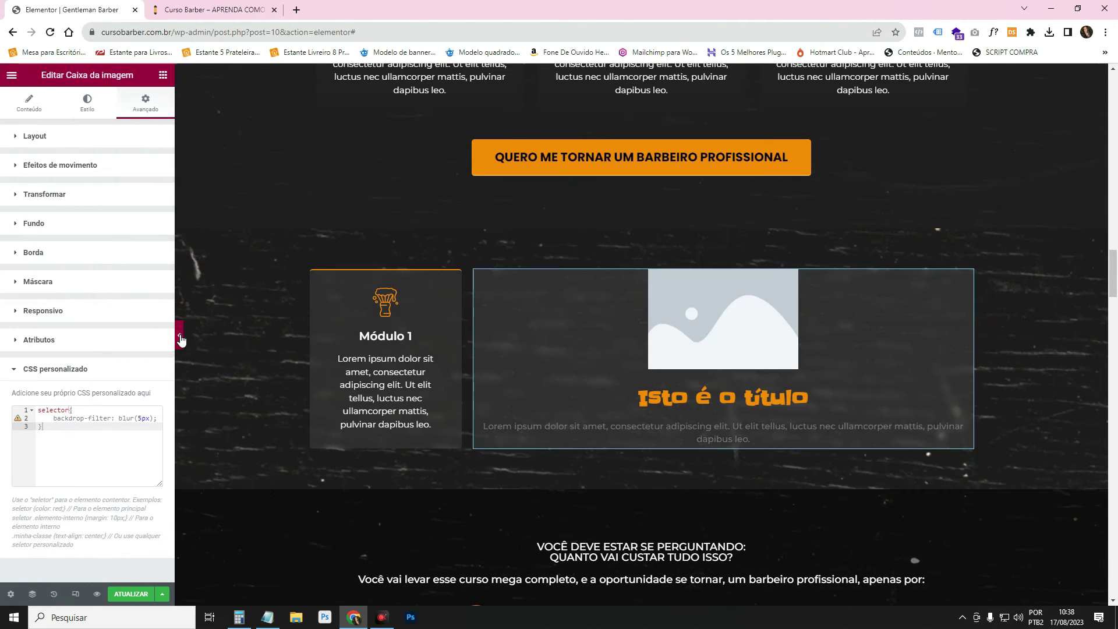
pyautogui.click(180, 335)
pyautogui.scroll(-2, 468, 382)
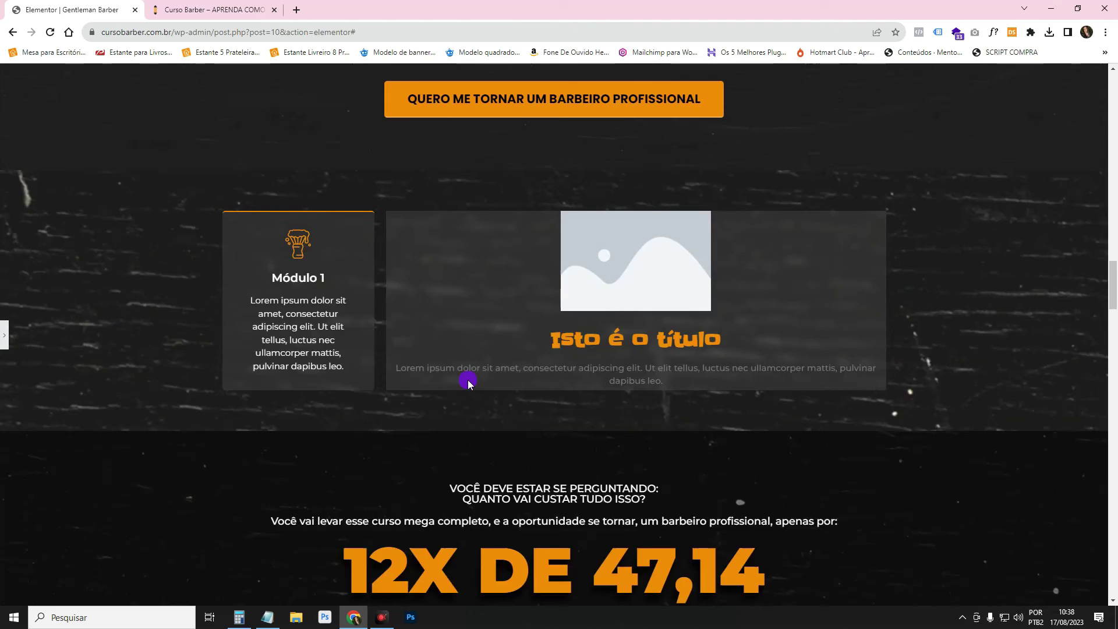
pyautogui.scroll(1, 468, 383)
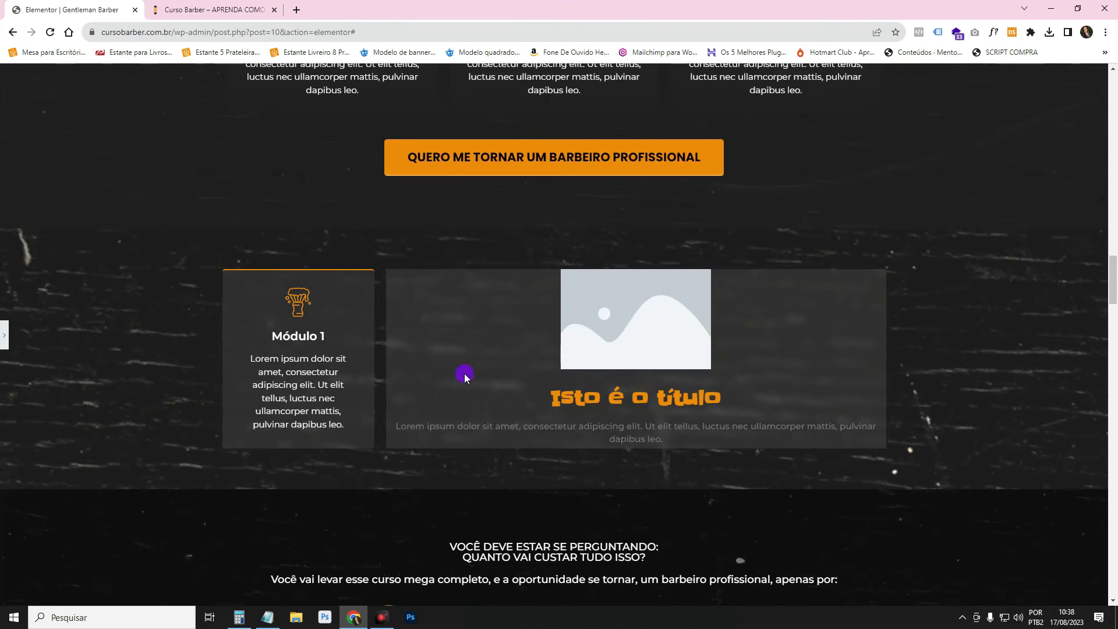
pyautogui.click(3, 329)
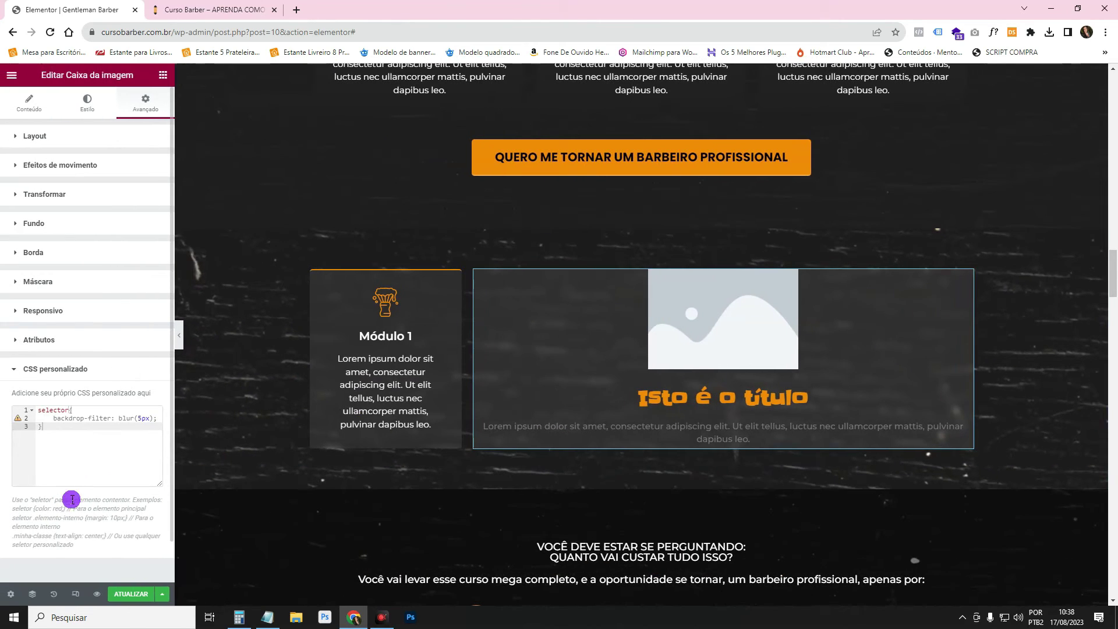
pyautogui.hotkey('ctrl', 'a')
pyautogui.click(68, 437)
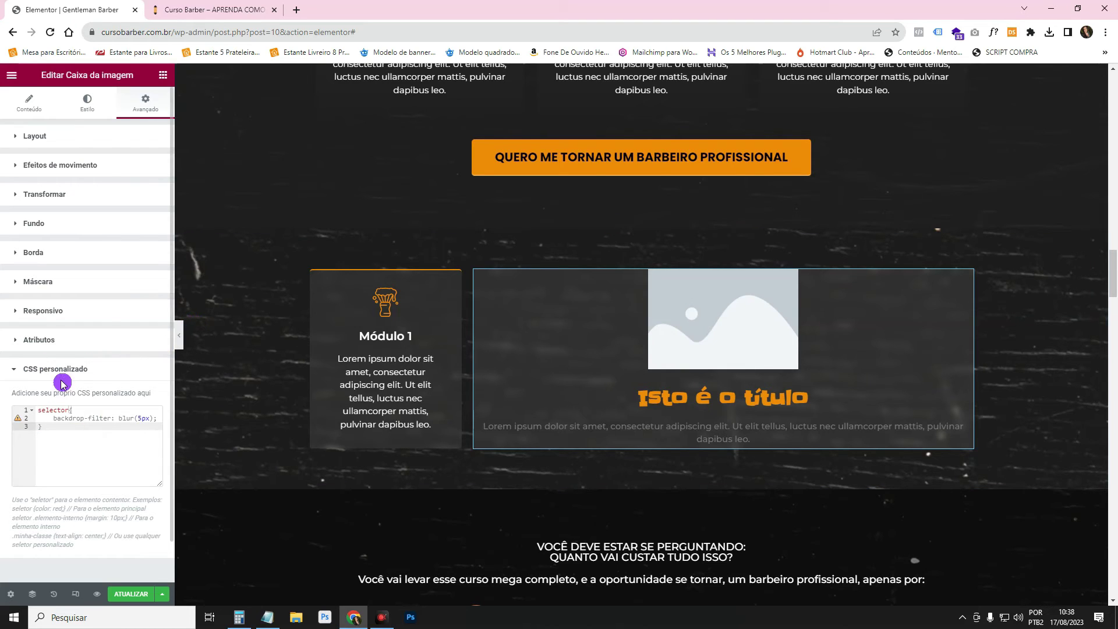
# Search the plugin directory for 'royal addons' and install Royal Elementor Addons
pyautogui.click(252, 7)
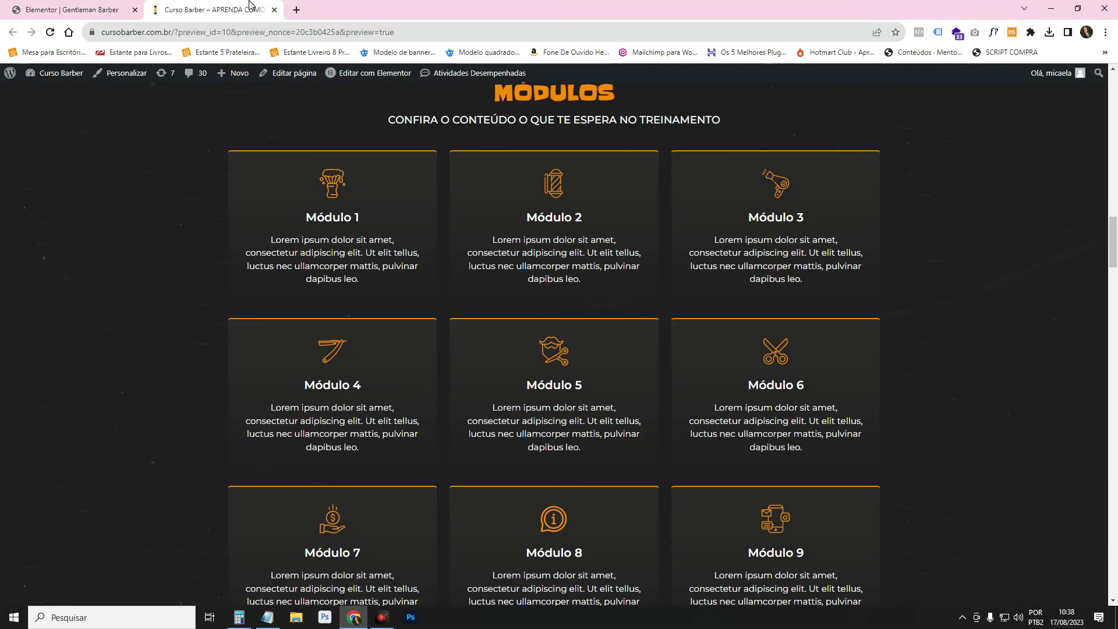
pyautogui.click(56, 88)
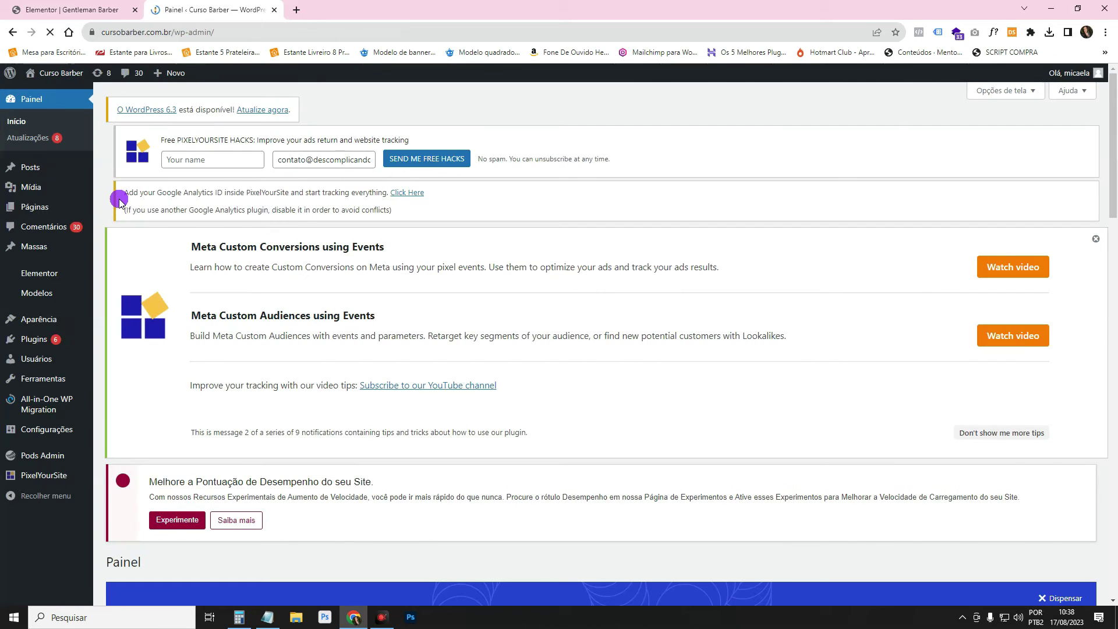
pyautogui.moveTo(74, 348)
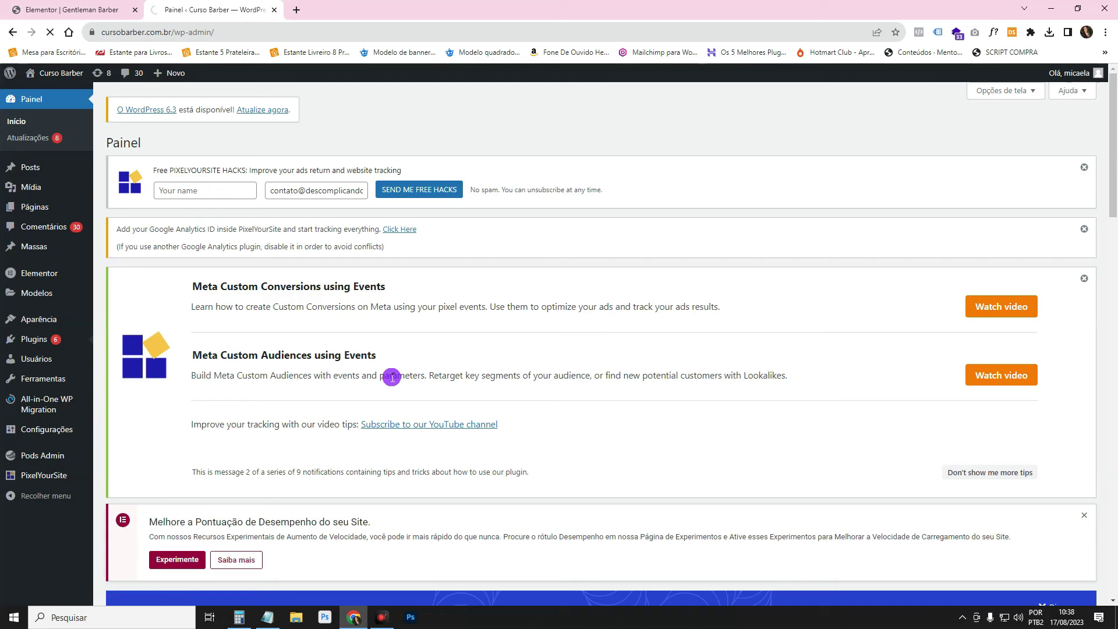
pyautogui.scroll(-2, 816, 396)
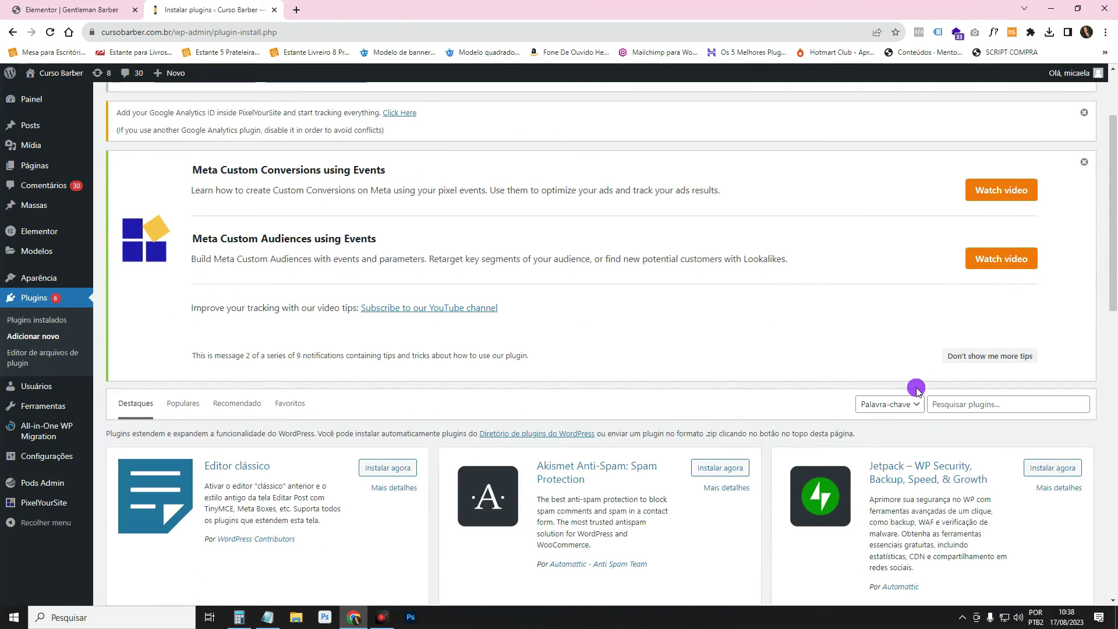
pyautogui.click(951, 402)
pyautogui.write('roya')
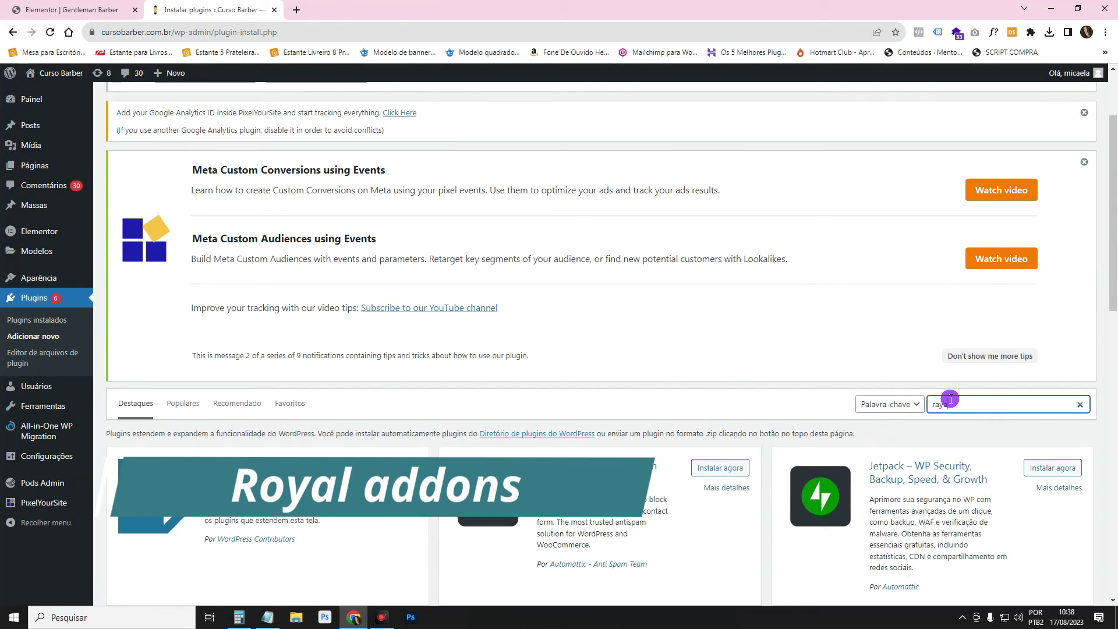
pyautogui.write('l addon')
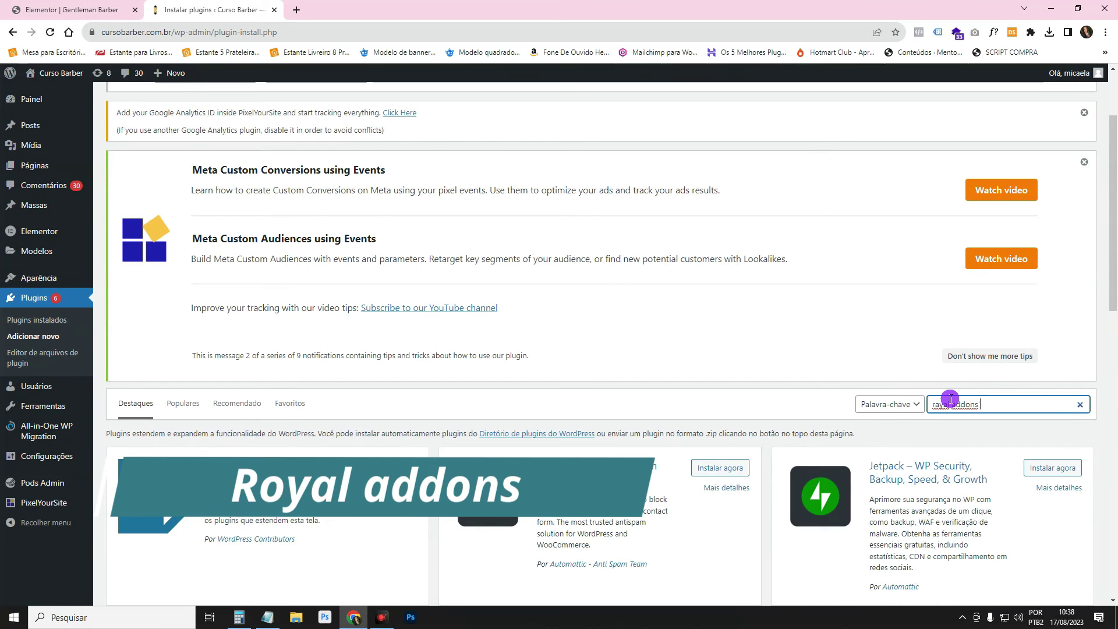
pyautogui.write('s')
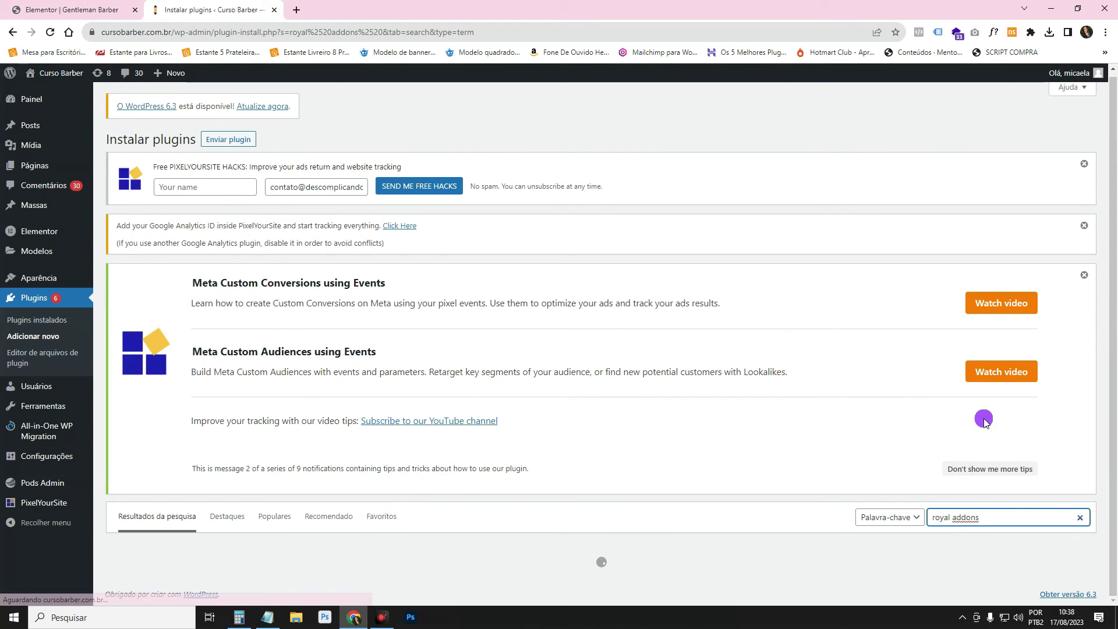
pyautogui.scroll(-6, 695, 445)
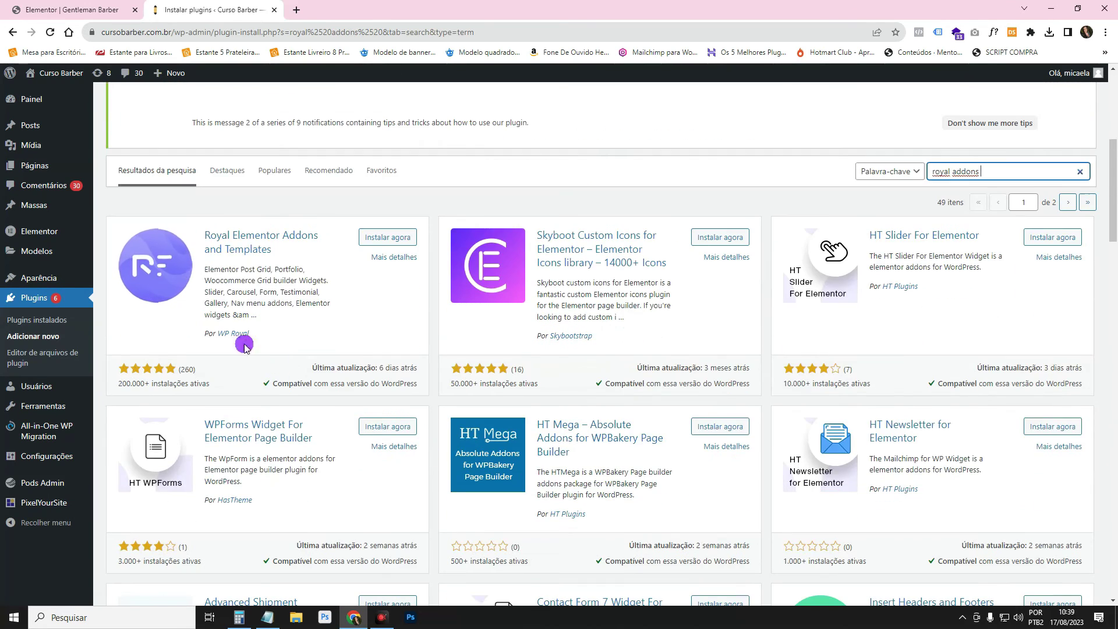
pyautogui.click(369, 238)
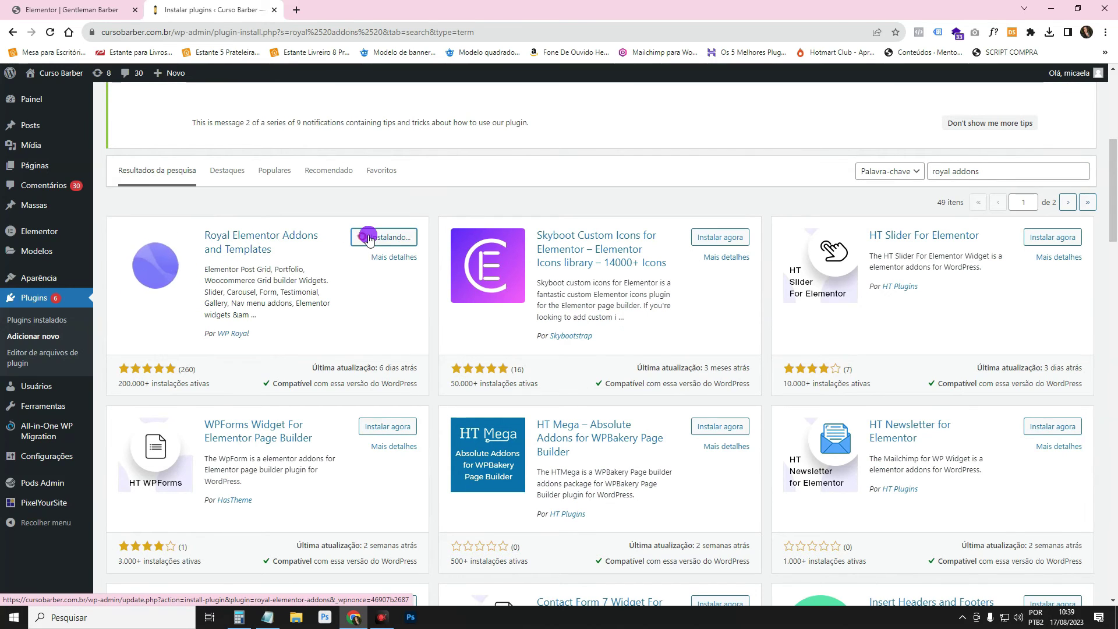
# Activate Royal Elementor Addons and accept its opt-in with Allow & Continue
pyautogui.click(394, 239)
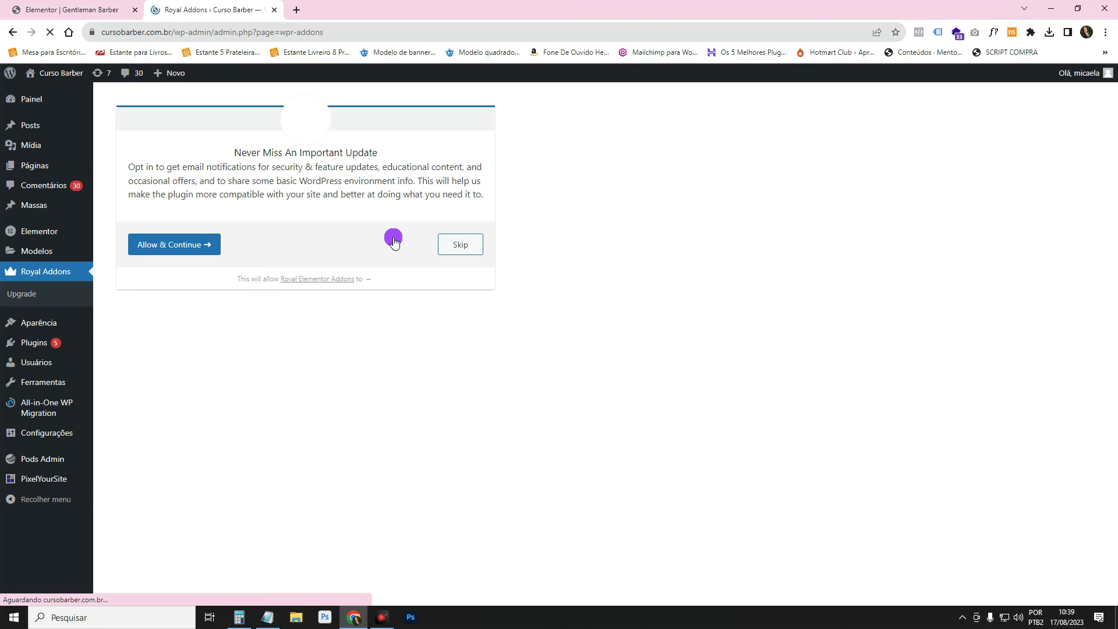
pyautogui.click(209, 247)
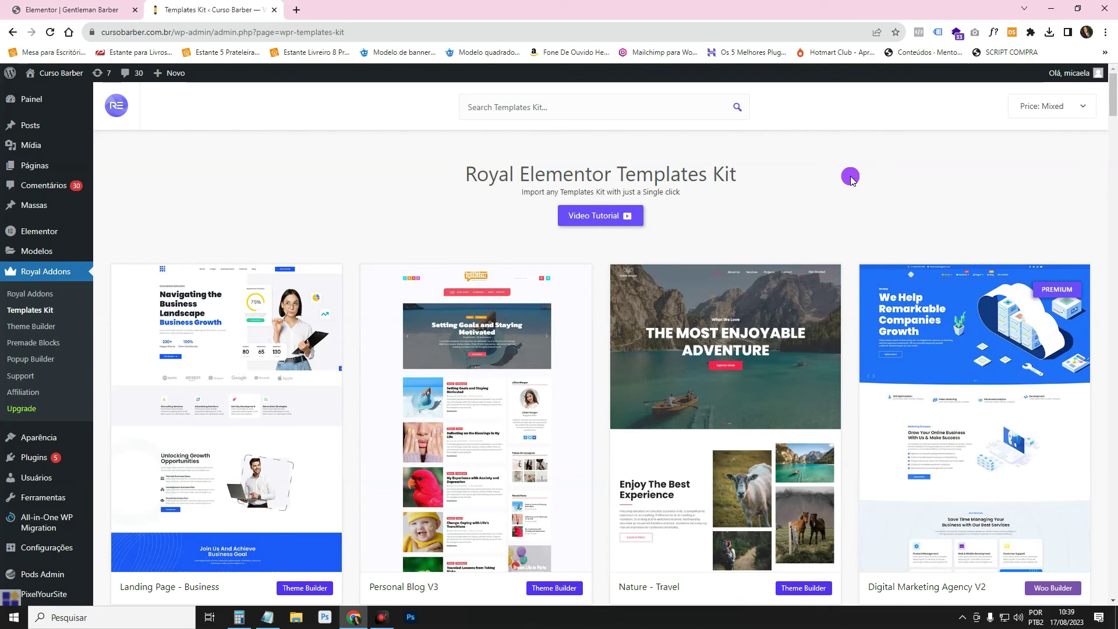
pyautogui.scroll(-1, 850, 179)
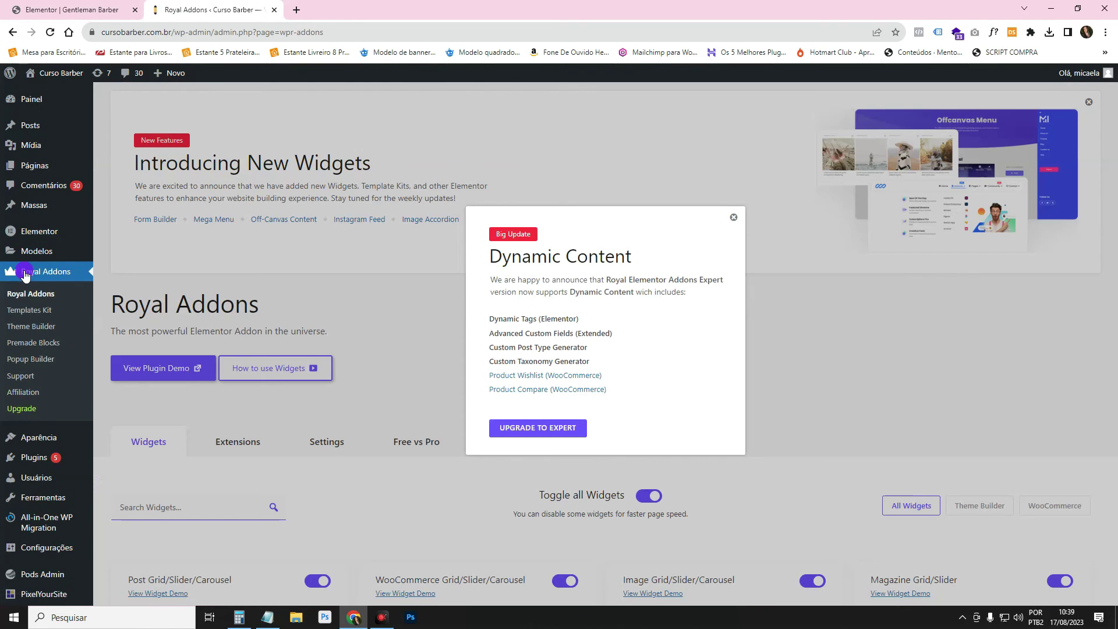
# Dismiss the Dynamic Content announcement, review the Widgets tab, then return to the Elementor editor
pyautogui.click(733, 218)
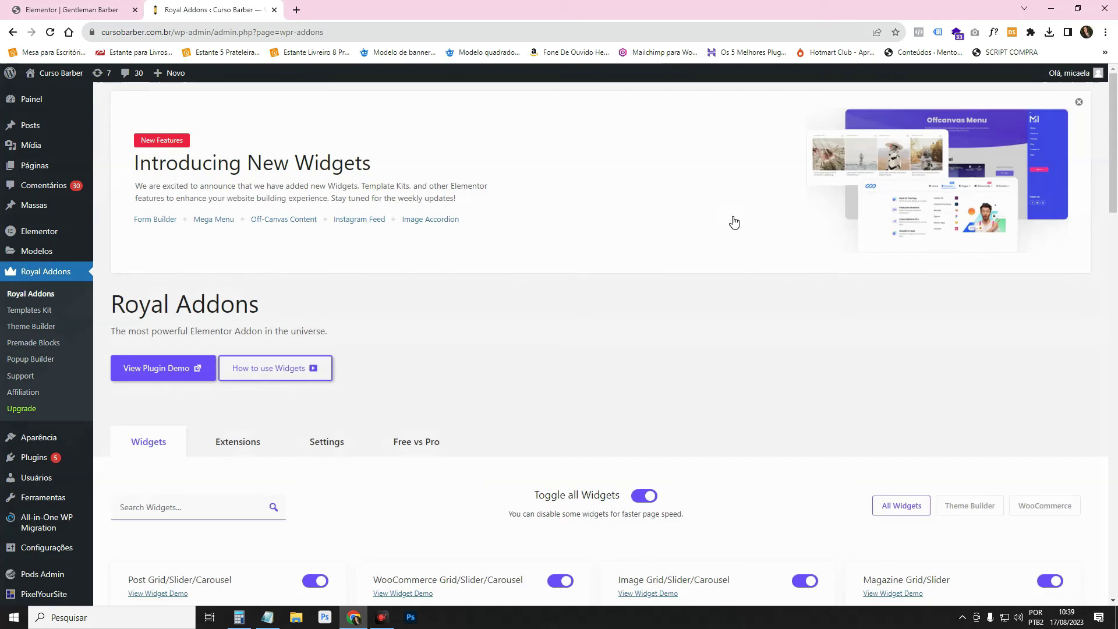
pyautogui.scroll(-5, 735, 279)
pyautogui.scroll(-1, 741, 278)
pyautogui.scroll(1, 836, 316)
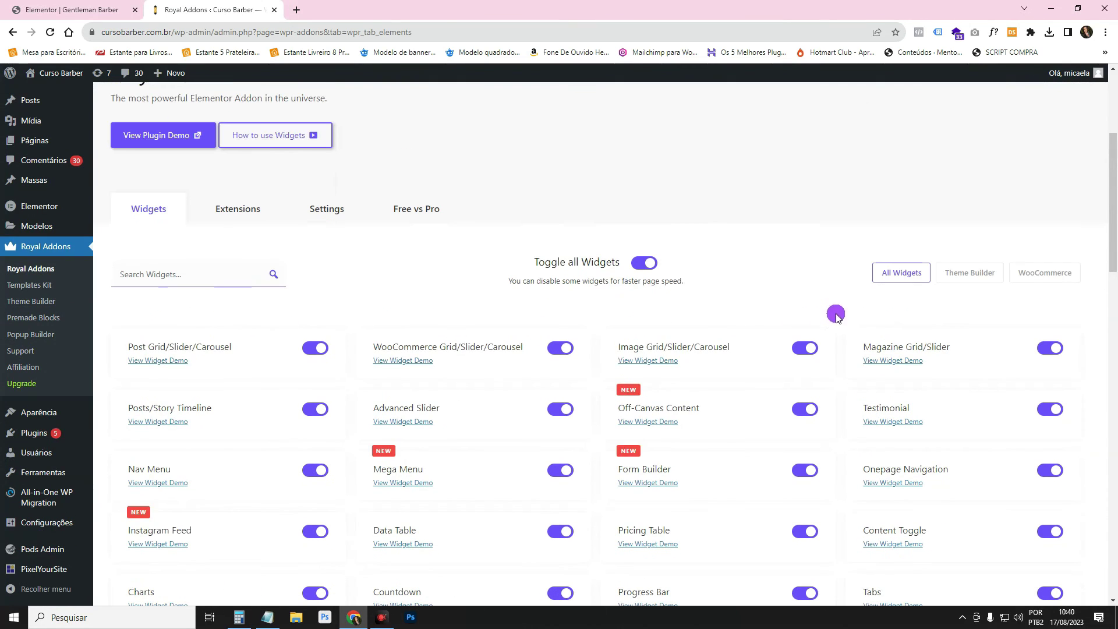
pyautogui.scroll(-10, 412, 399)
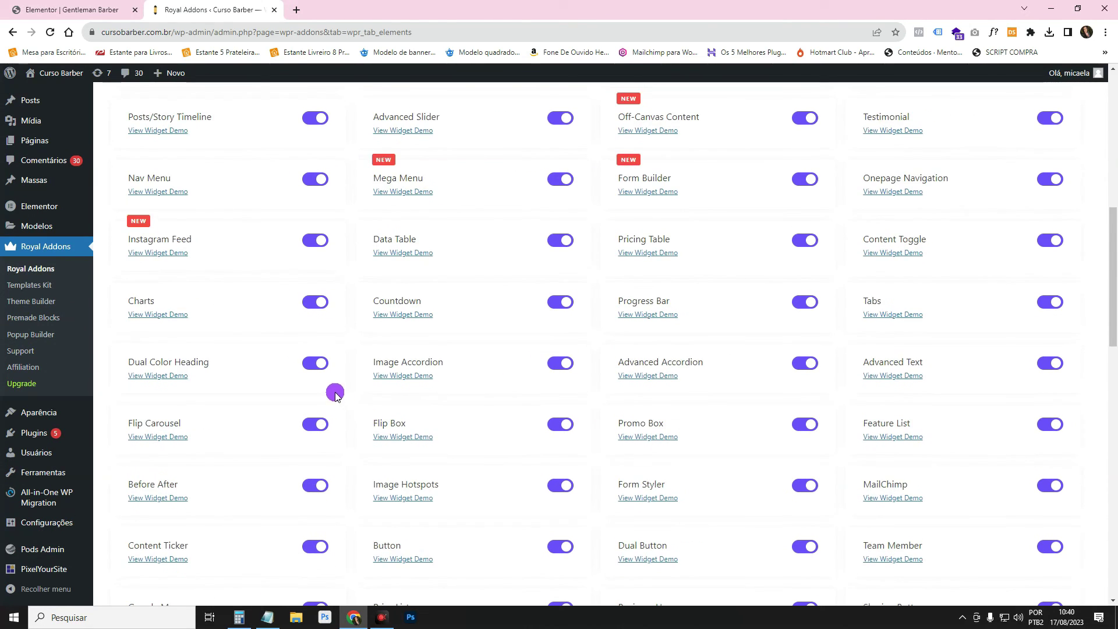
pyautogui.scroll(-5, 382, 381)
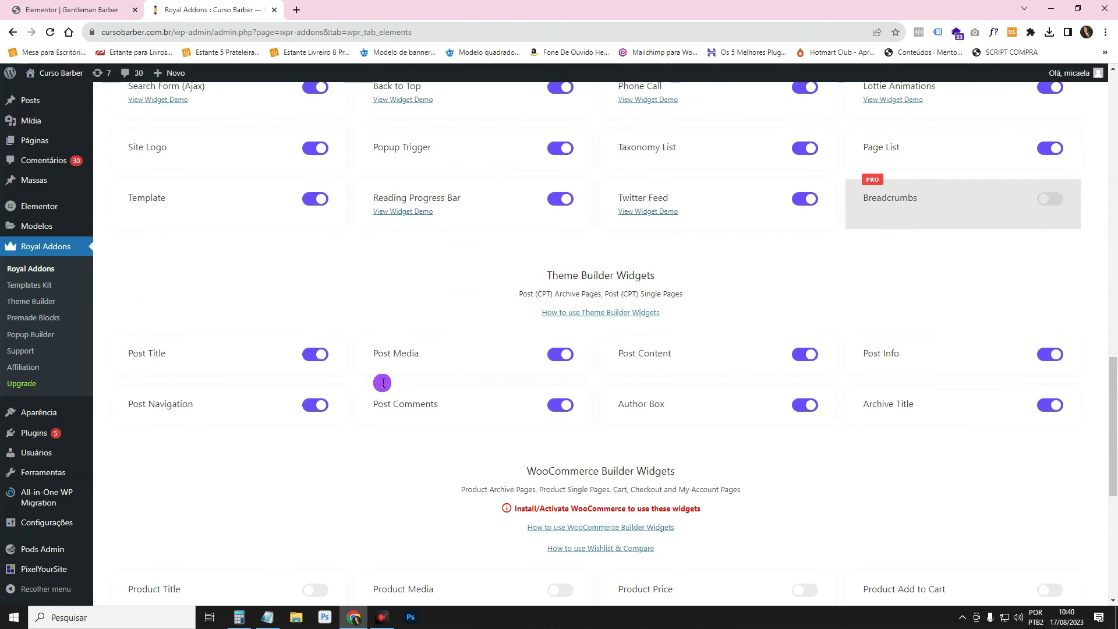
pyautogui.scroll(11, 382, 384)
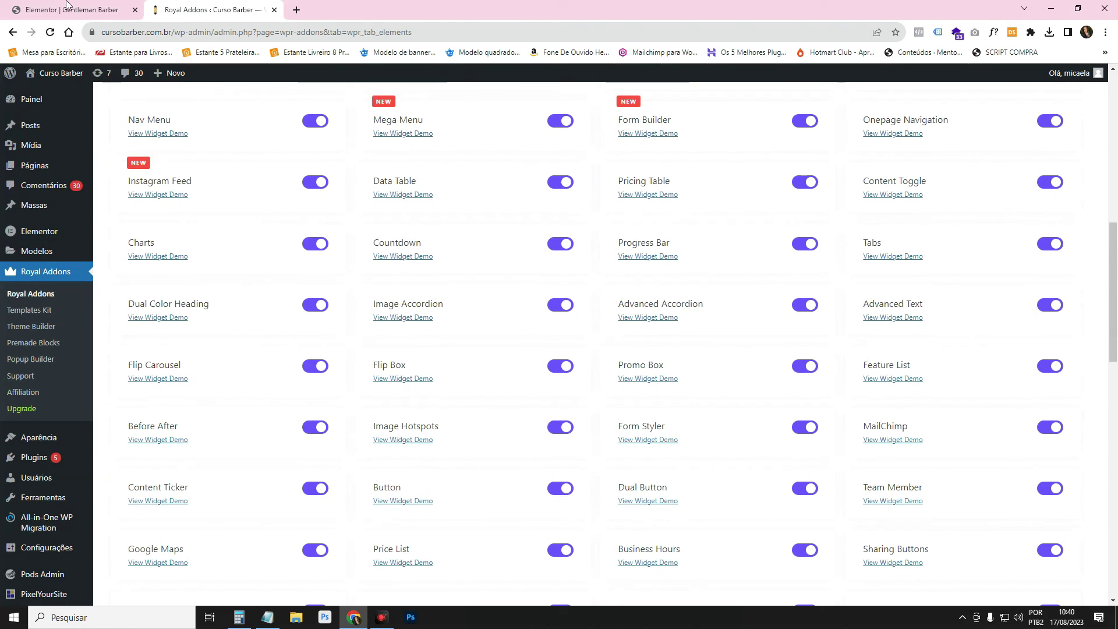
pyautogui.click(66, 7)
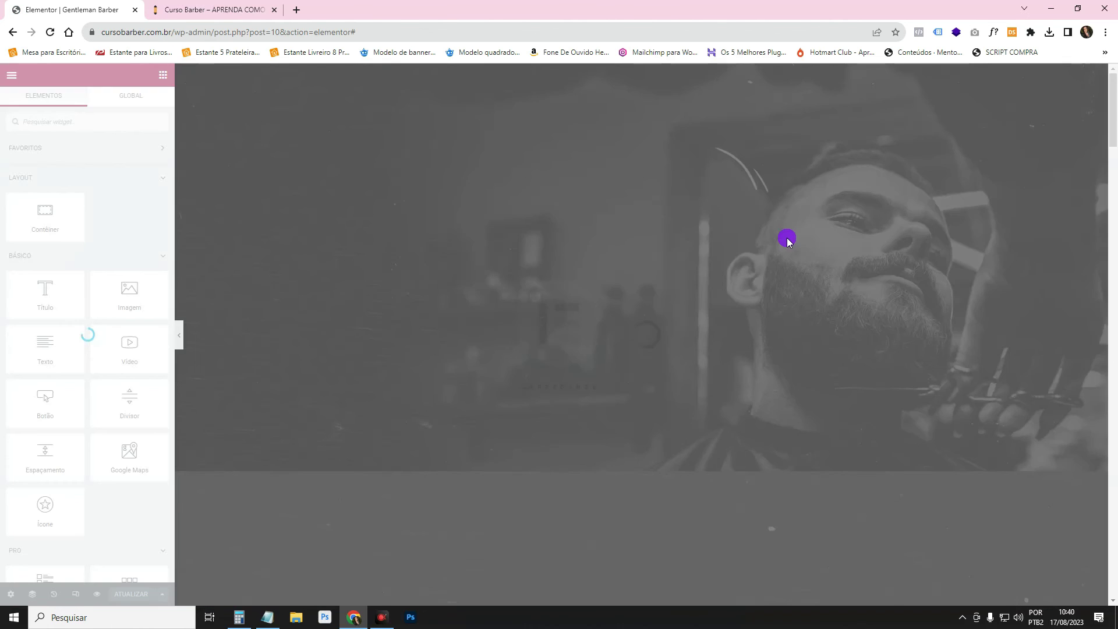
# Select the Módulo 1 card, go to Avançado and expand Custom CSS - Royal Addons
pyautogui.scroll(-20, 787, 237)
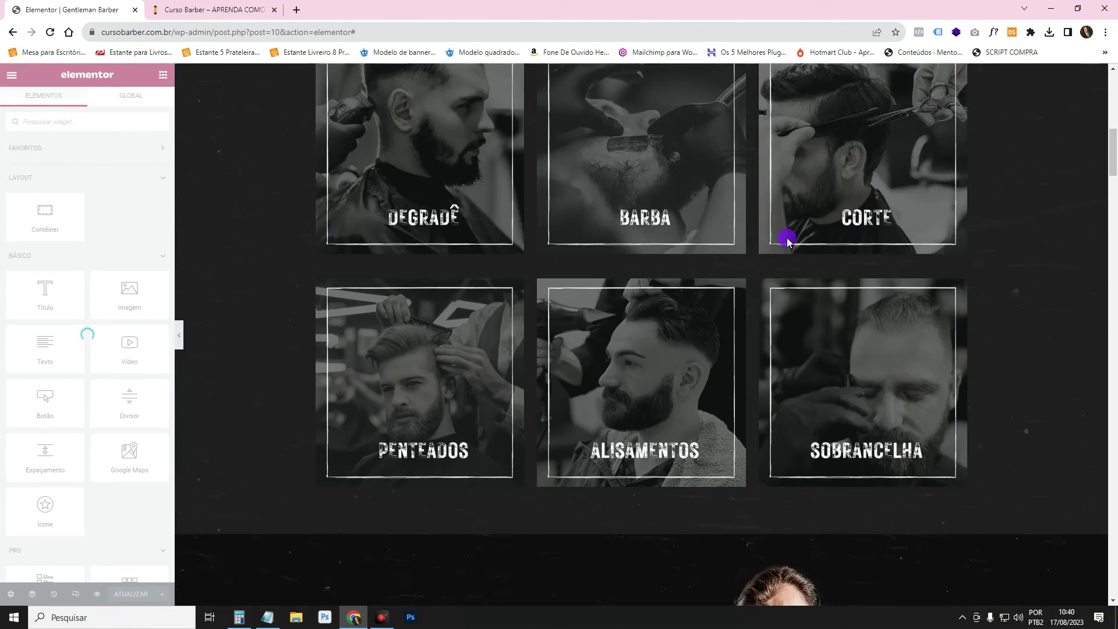
pyautogui.scroll(-3, 787, 237)
pyautogui.scroll(2, 783, 237)
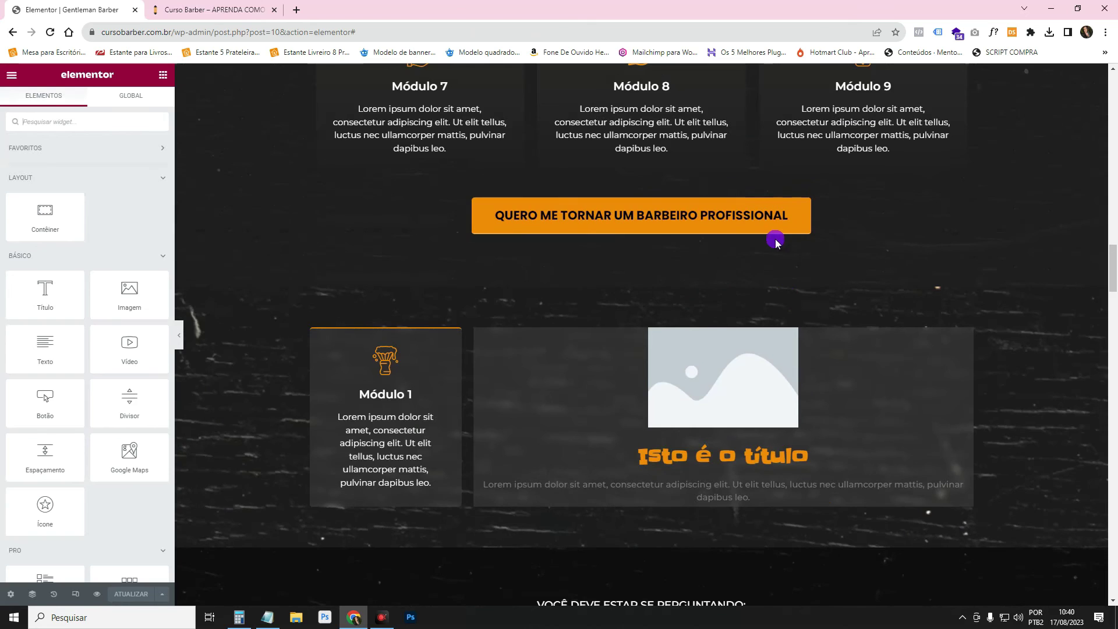
pyautogui.click(457, 334)
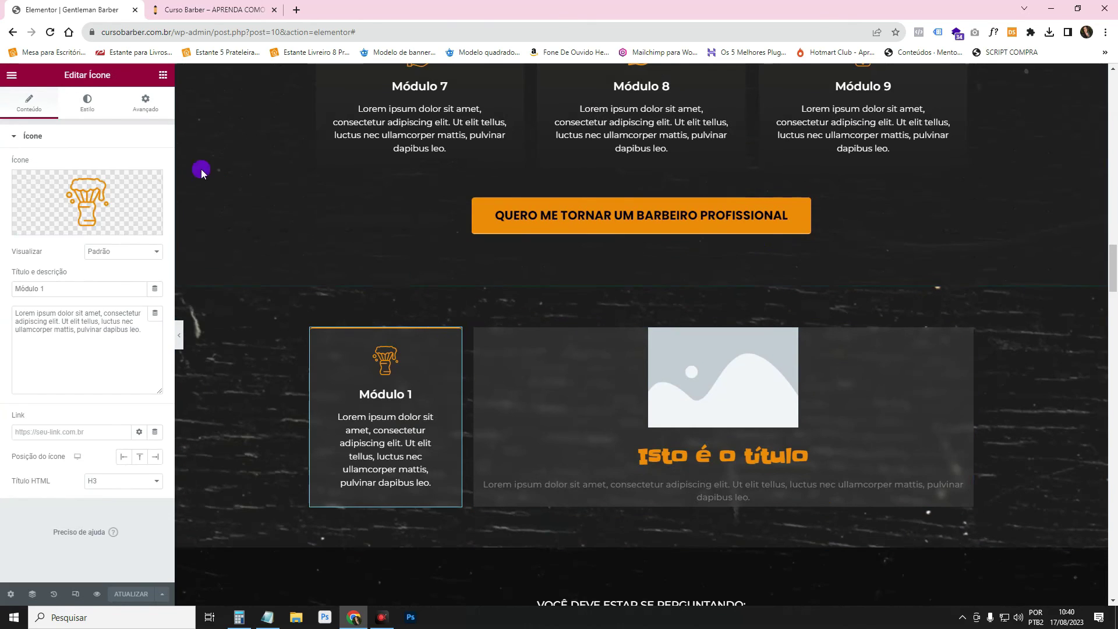
pyautogui.click(145, 104)
pyautogui.scroll(-5, 99, 349)
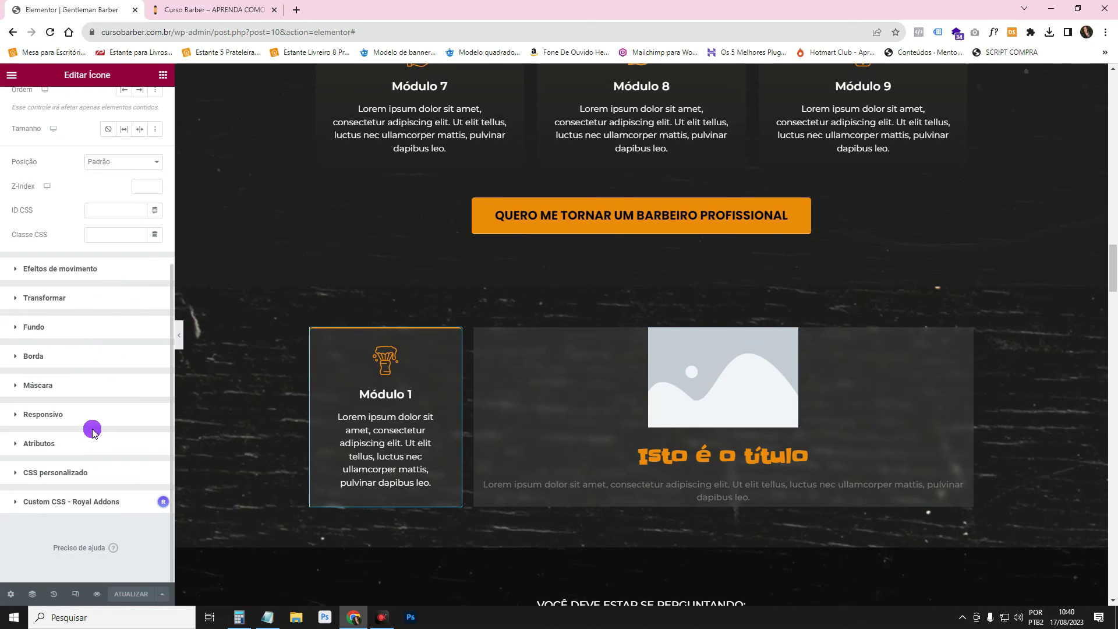
pyautogui.click(25, 504)
pyautogui.click(50, 462)
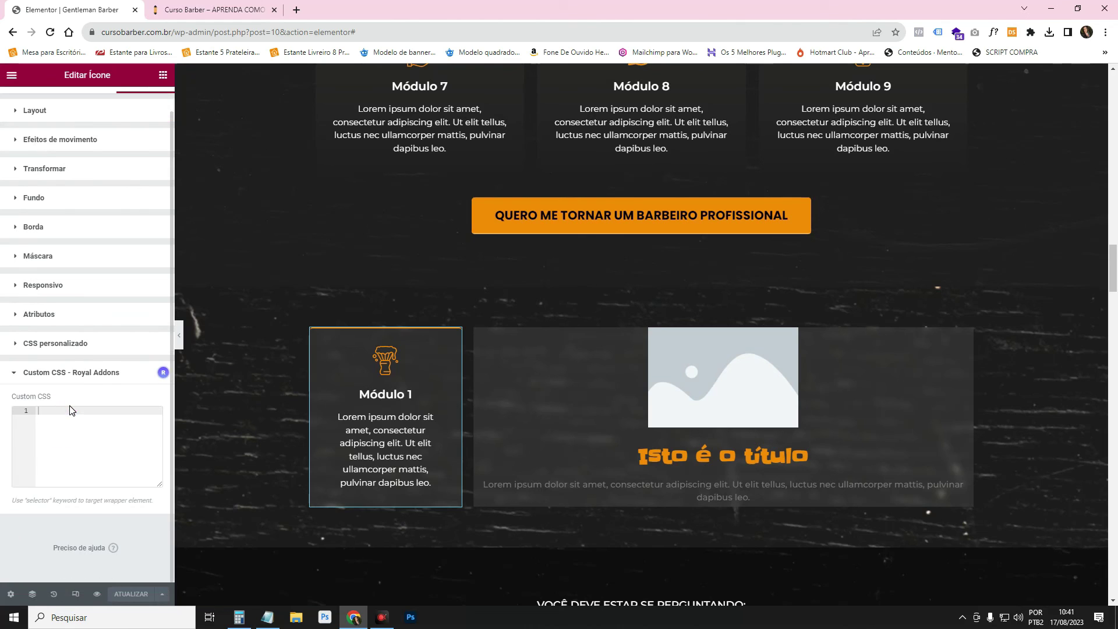
pyautogui.scroll(1, 731, 302)
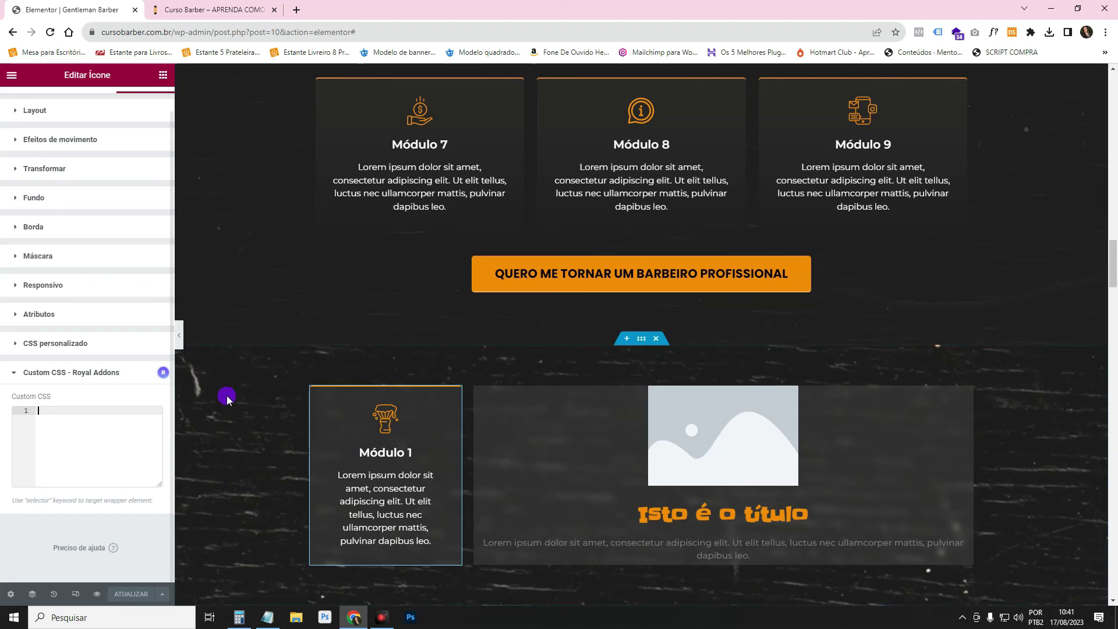
pyautogui.scroll(5, 516, 375)
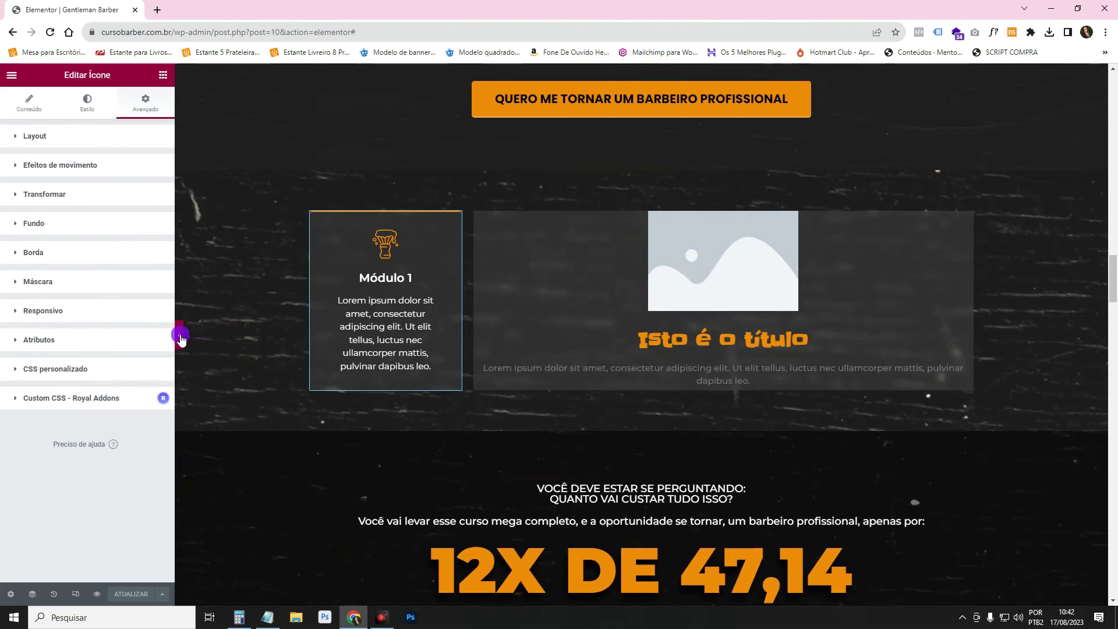